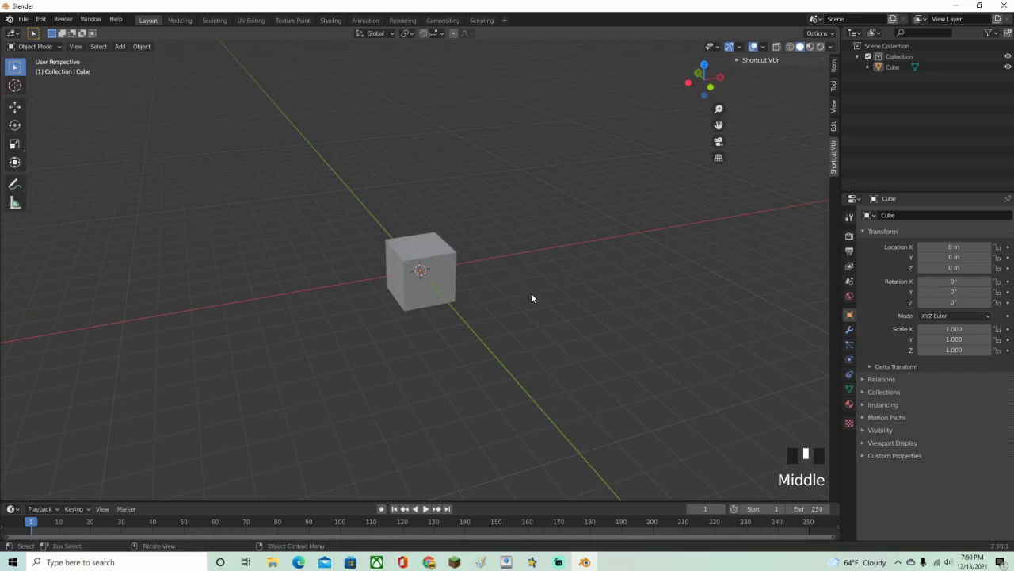
Delete the default cube from the scene.
key("x")
left_click(531, 294)
middle_click_drag(531, 295, 483, 247)
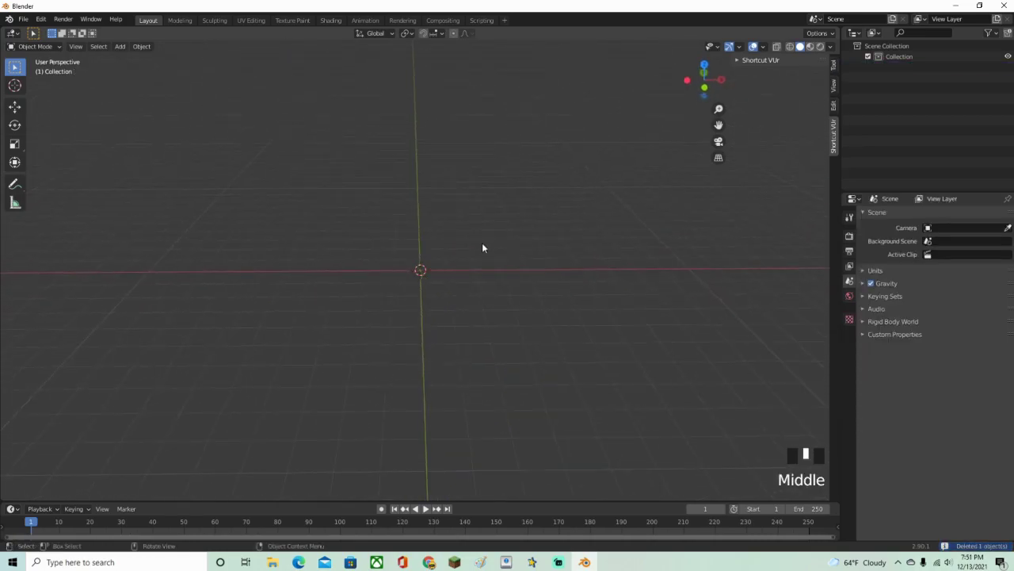
Add the sword picture as a reference image facing the front orthographic view.
scroll(439, 274, "up", 1)
mouse_move(439, 274)
middle_mouse_down()
mouse_move(482, 277)
mouse_move(484, 258)
mouse_move(436, 283)
mouse_move(451, 289)
middle_mouse_up()
scroll(672, 405, "up", 1)
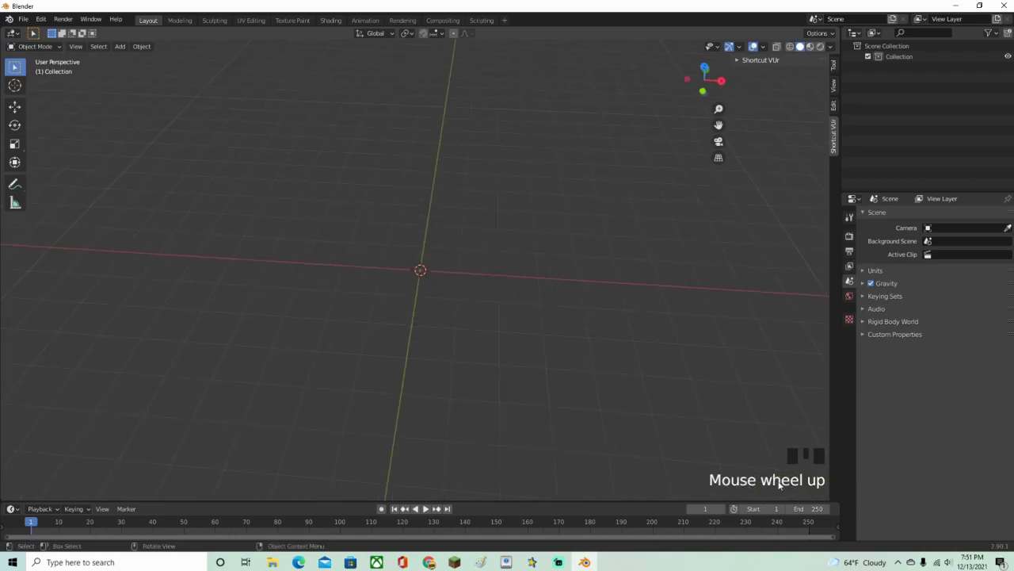
middle_click_drag(636, 435, 654, 319)
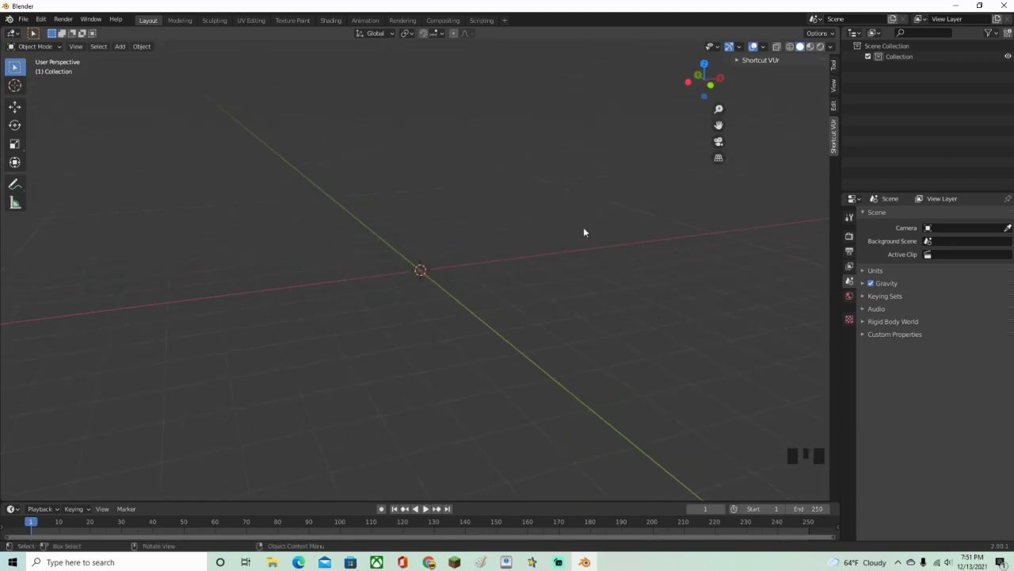
key("KP_1")
scroll(432, 343, "up", 2)
left_click(707, 85)
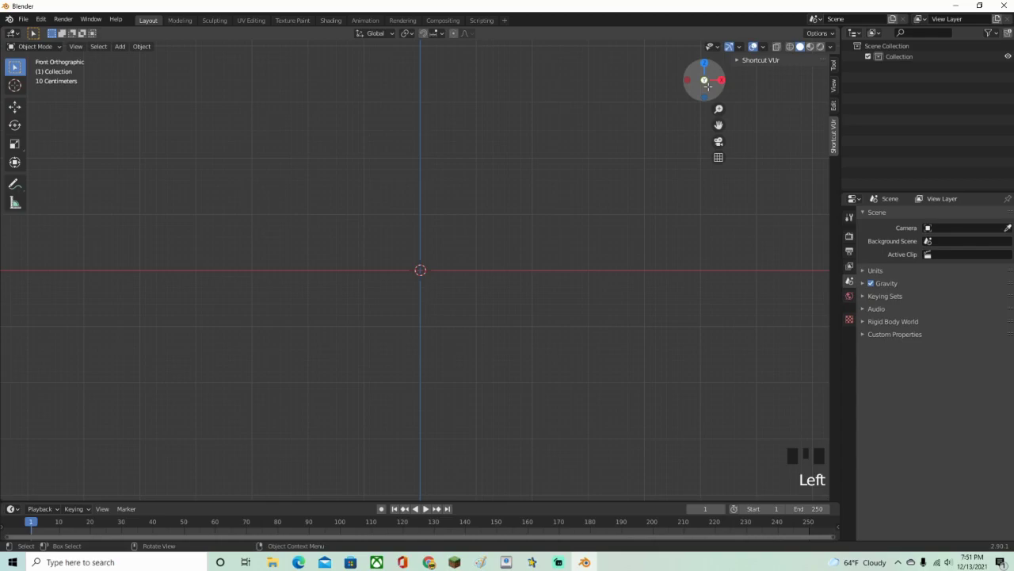
key("shift+a")
mouse_move(423, 387)
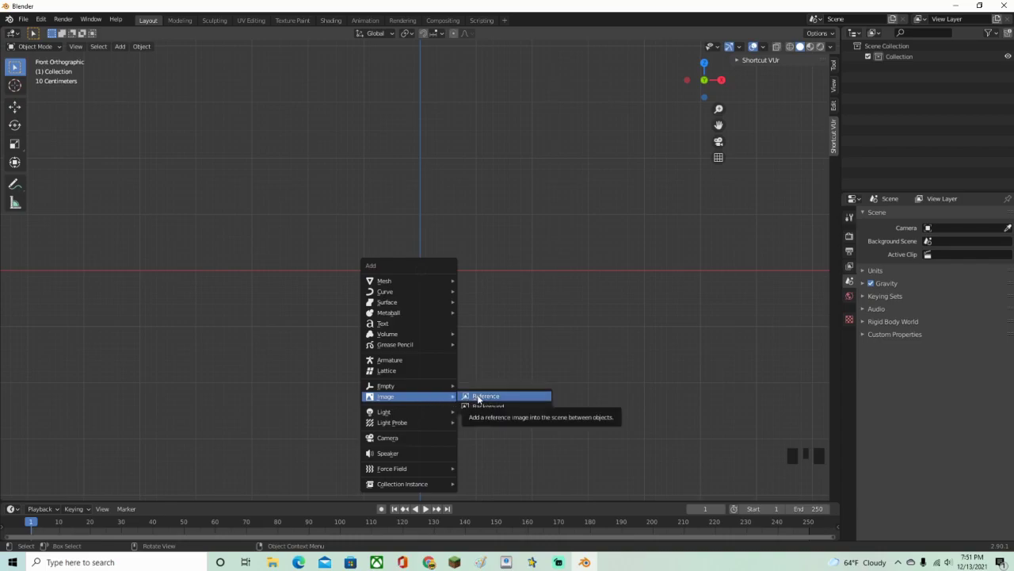
left_click(477, 396)
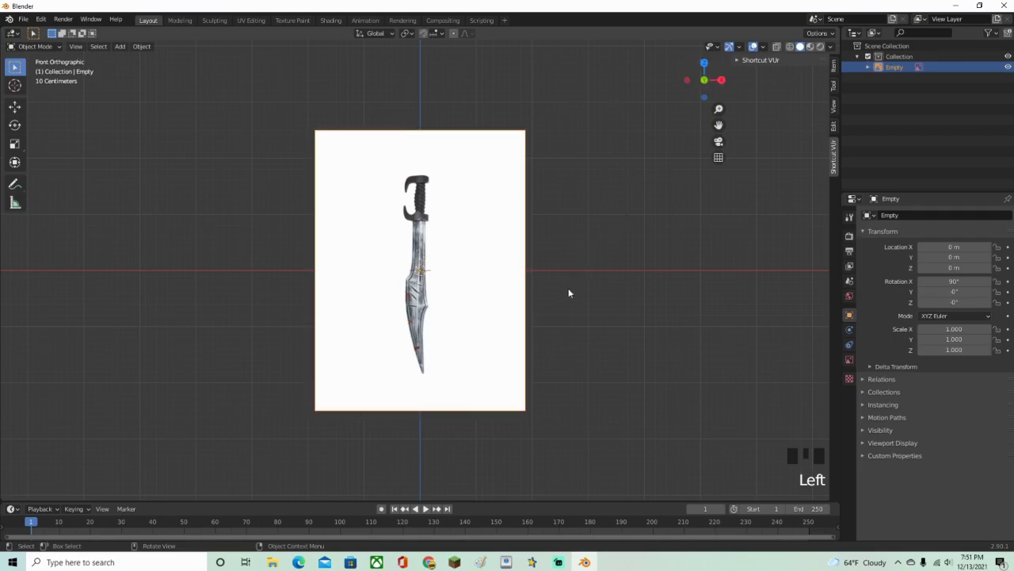
scroll(564, 291, "up", 1)
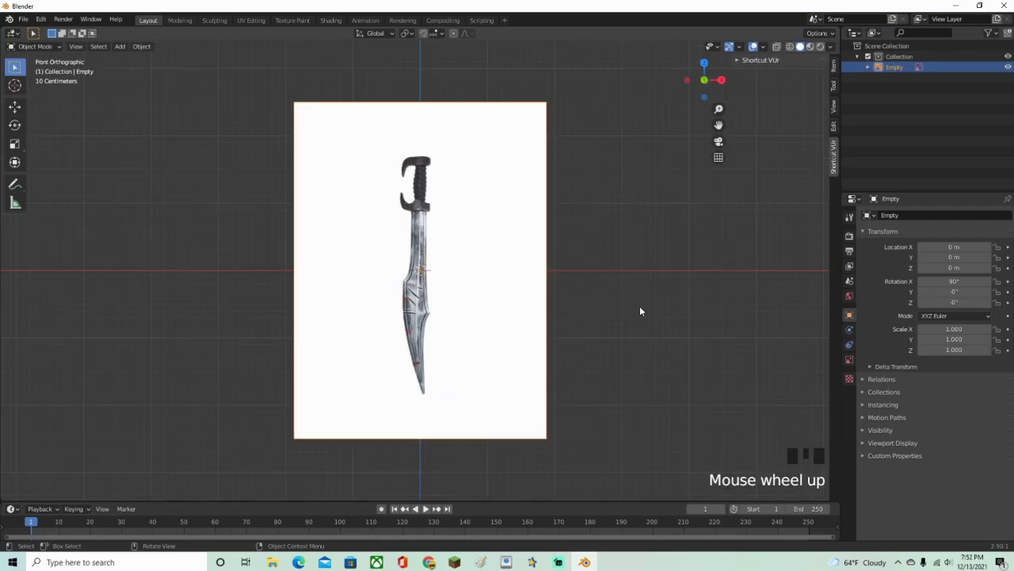
key("r")
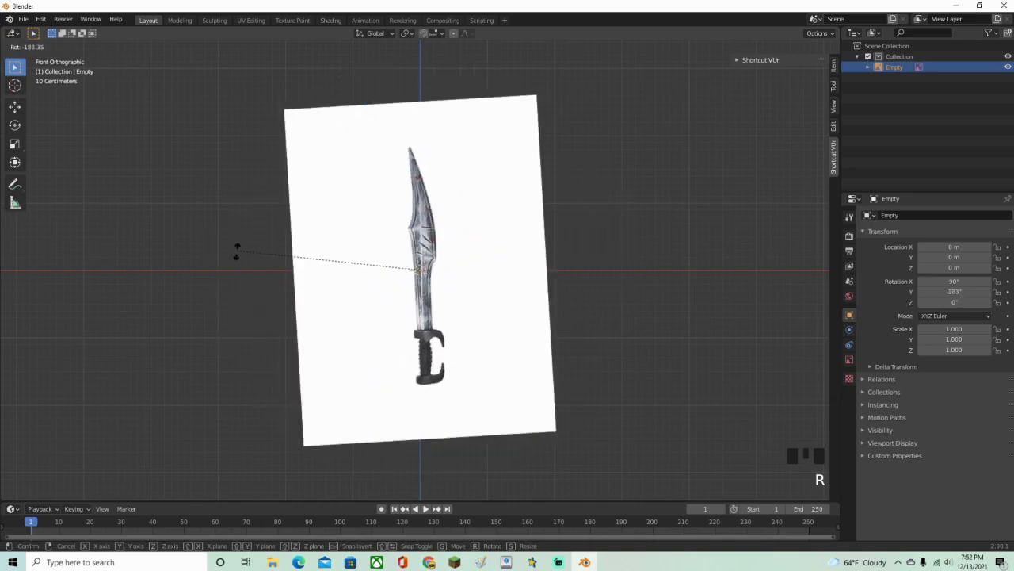
left_click(229, 241)
key("ctrl+z")
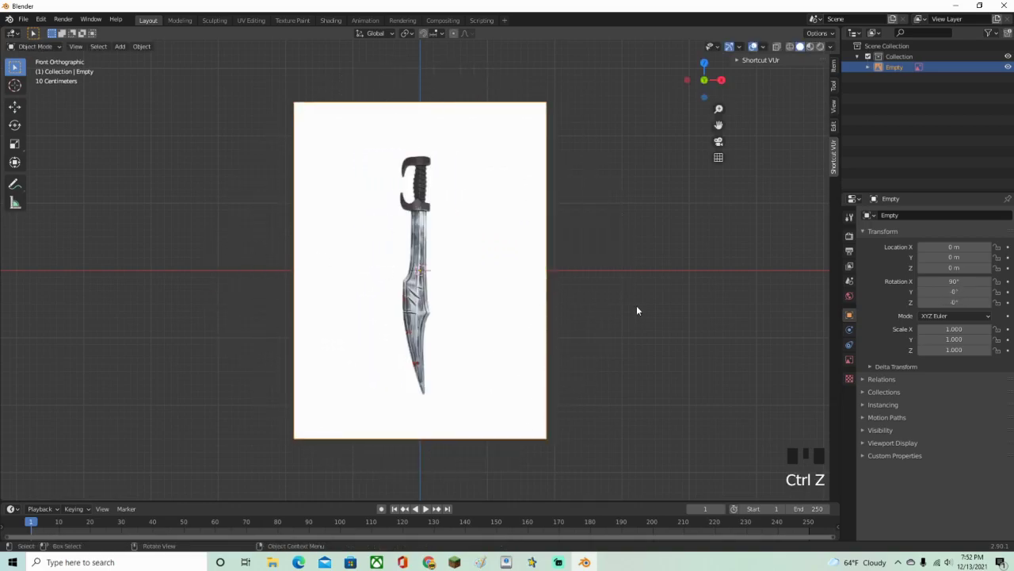
Rotate the reference image 180° about the Y axis so the blade points up.
key("r")
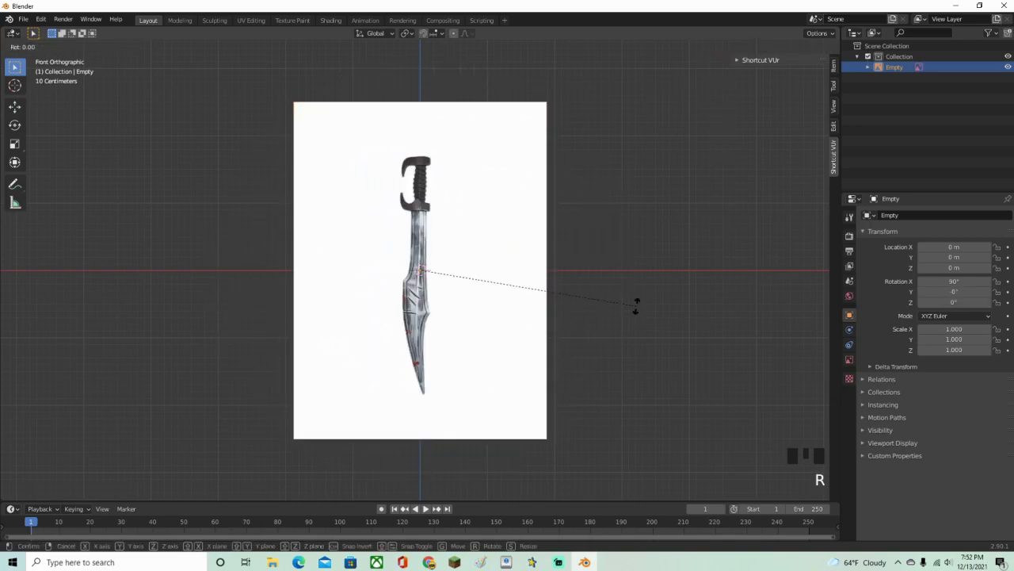
type("y180")
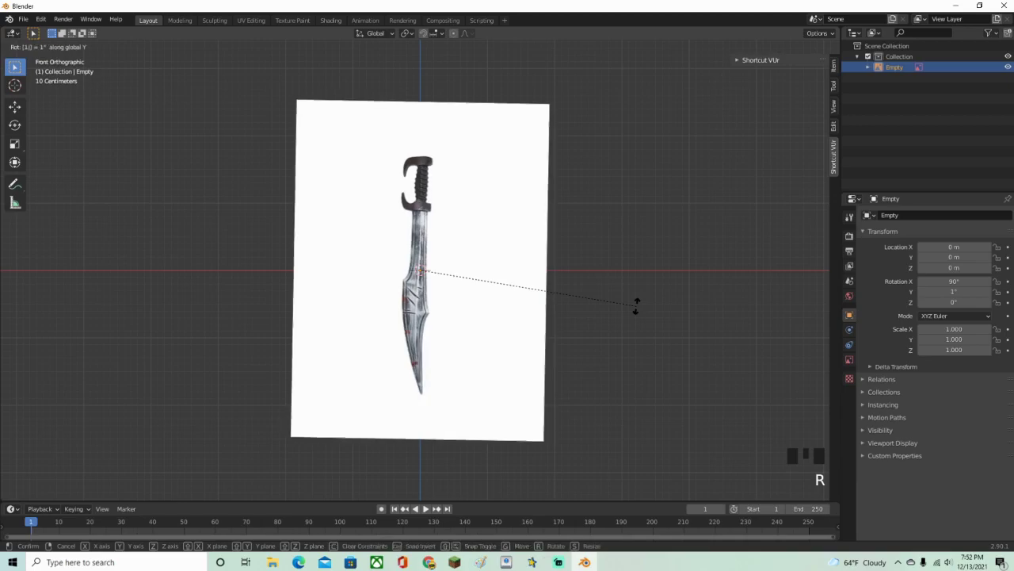
key("Return")
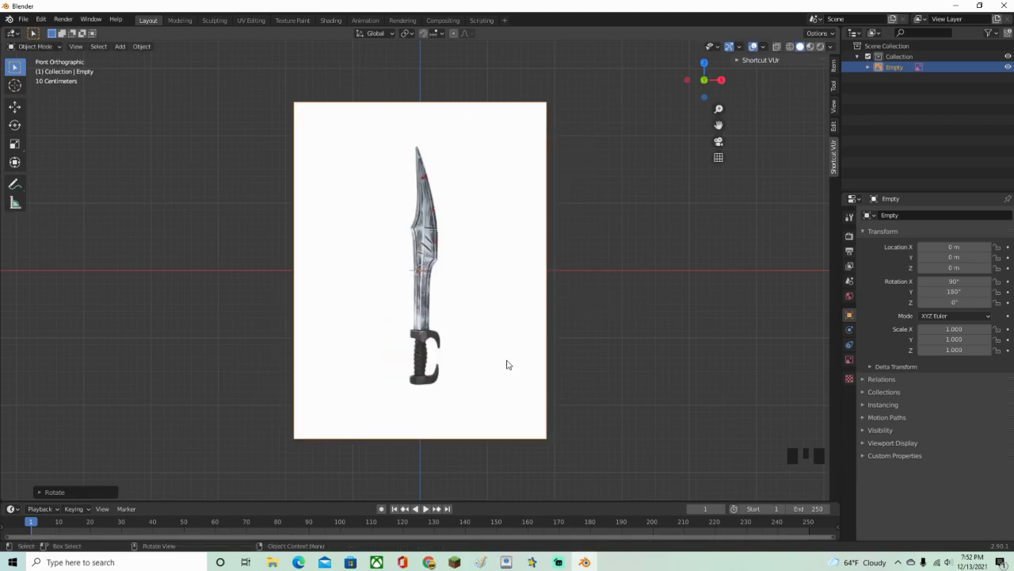
Move the reference image up about 0.23 m along the Z axis.
left_click(17, 110)
left_click_drag(429, 252, 429, 236)
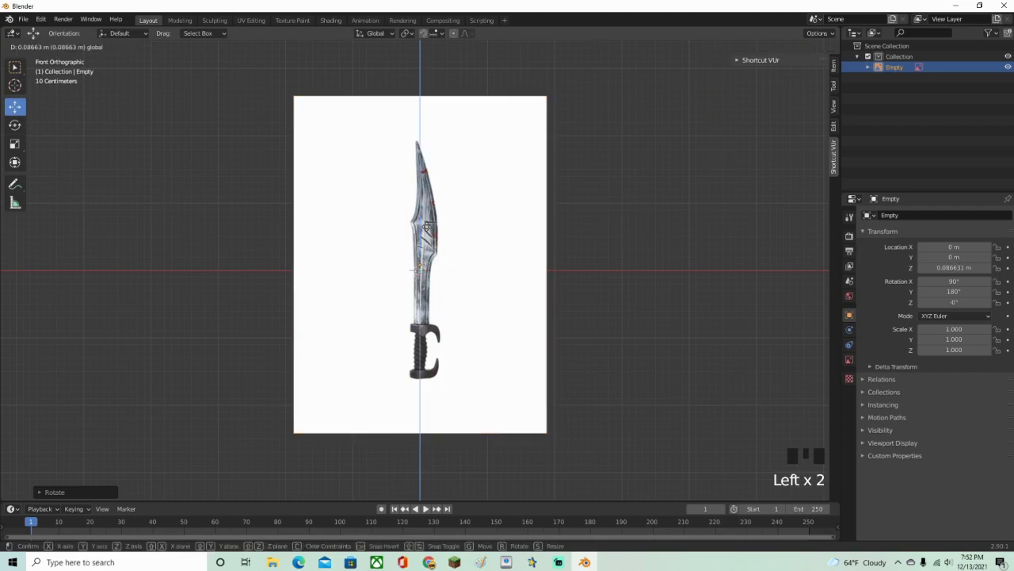
left_click(580, 237)
middle_click_drag(580, 237, 557, 274, "shift")
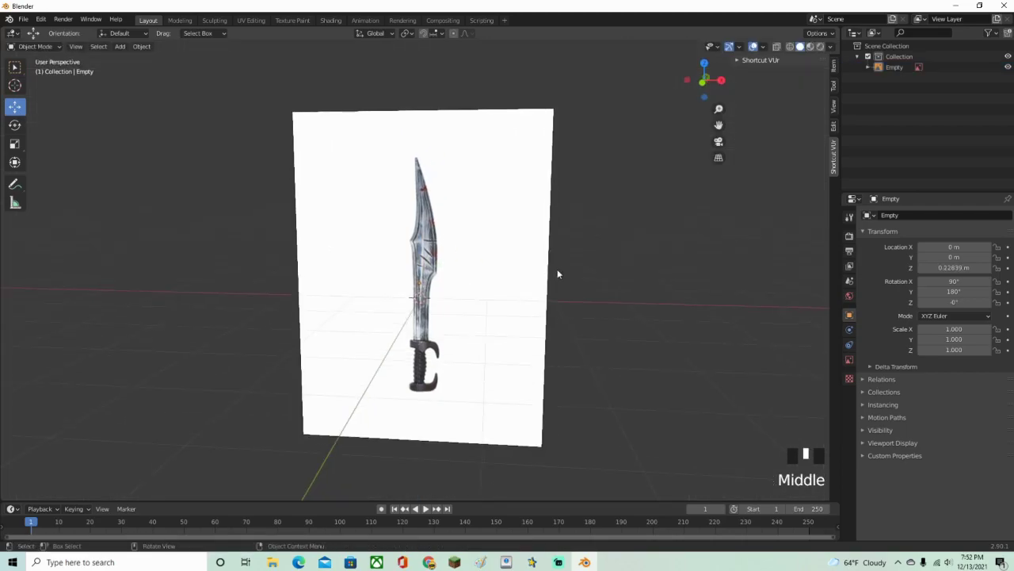
Add a plane mesh and rotate it 90° about the X axis, parallel to the reference image.
left_click(701, 83)
left_click(511, 274)
key("shift+a")
mouse_move(533, 176)
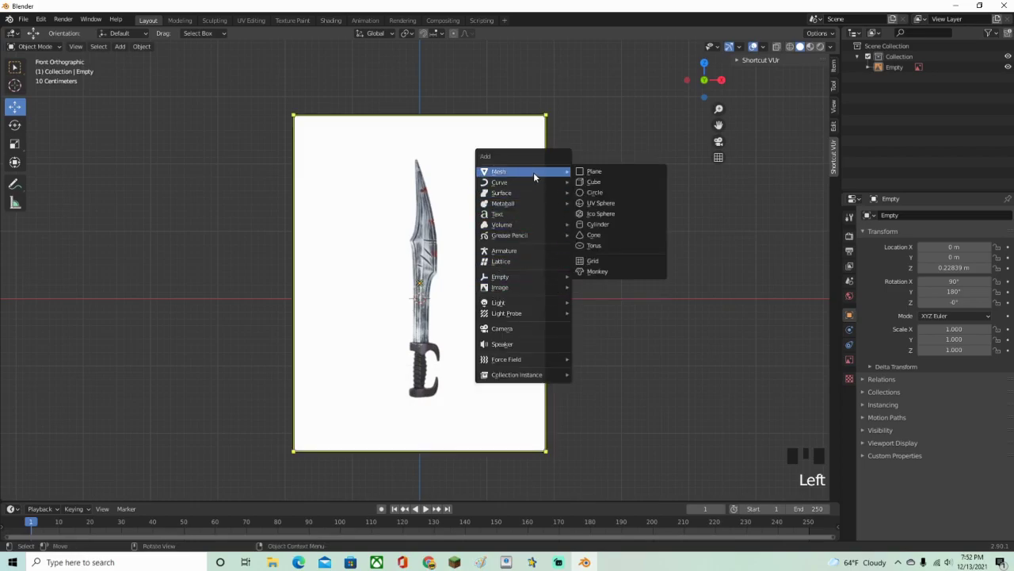
left_click(584, 173)
middle_click_drag(587, 221, 561, 280)
key("r")
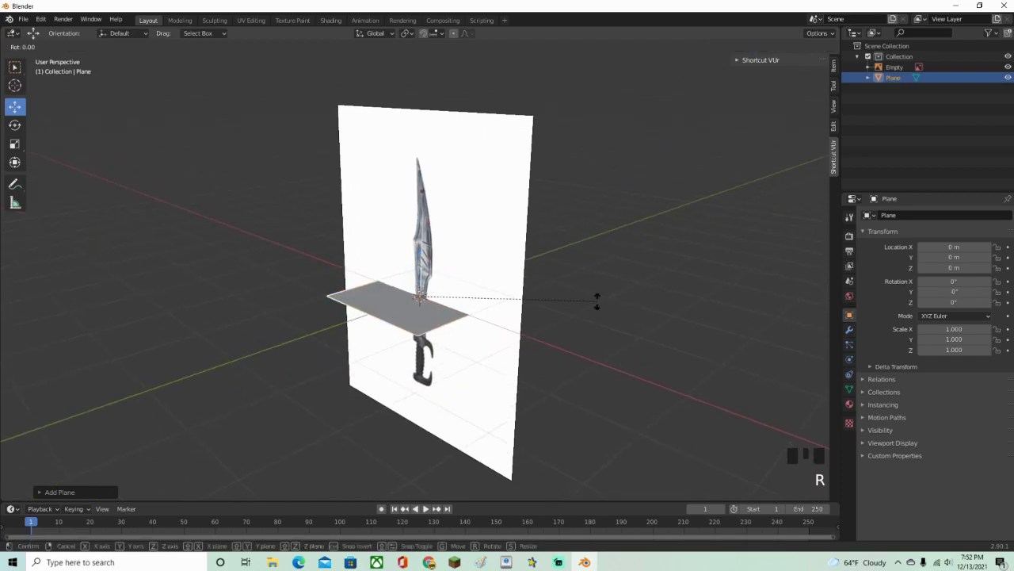
type("x")
type("90")
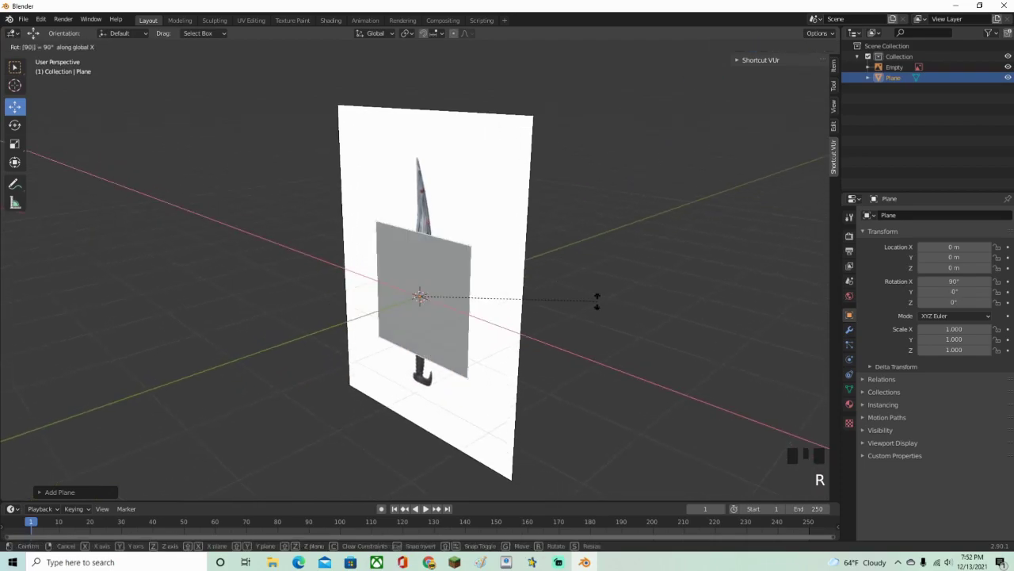
key("Return")
Move the reference image along the Y axis behind the plane and return to the front view.
left_click(495, 214)
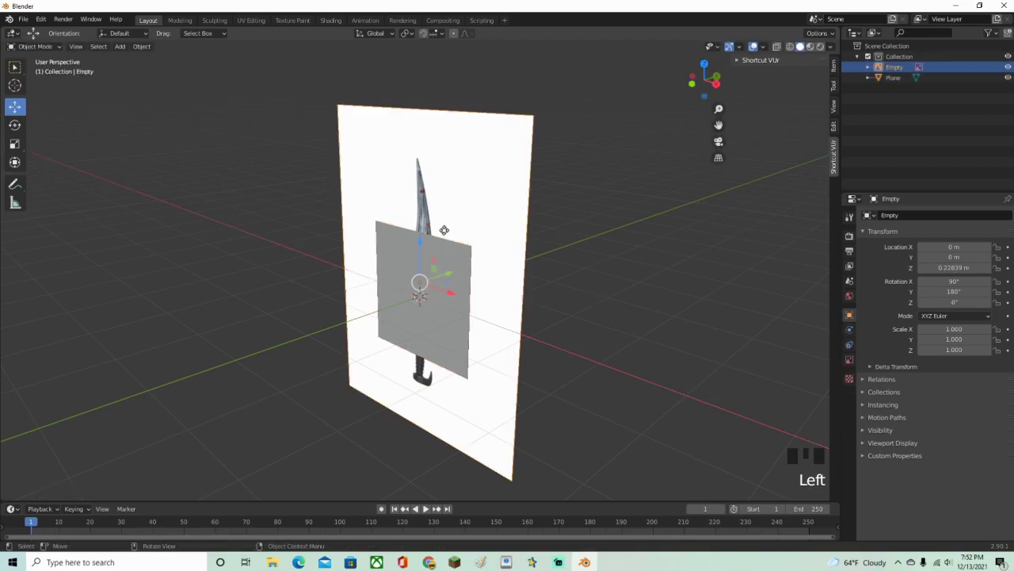
left_click_drag(445, 275, 695, 104)
left_click(692, 88)
Put the plane into Edit Mode with vertex selection.
left_click(425, 315)
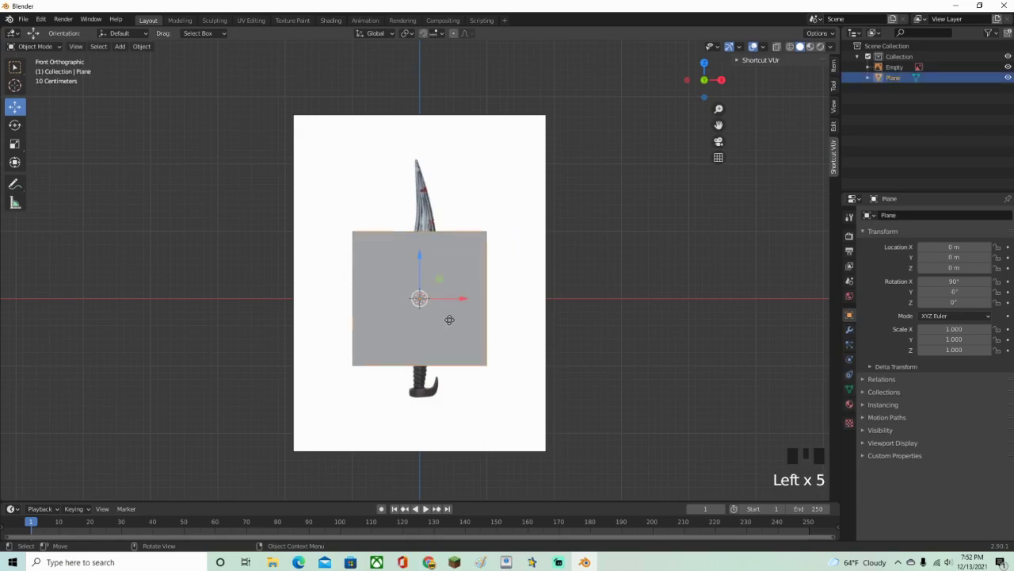
scroll(436, 314, "up", 2)
key("Tab")
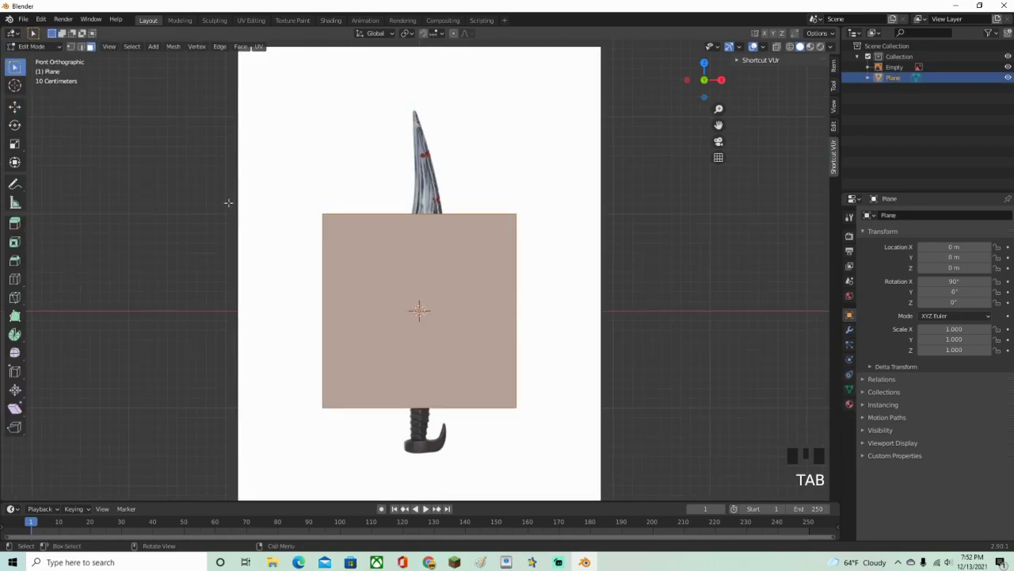
left_click(73, 49)
key("2")
key("1")
Delete three of the plane's corner vertices, keeping only the upper-left one.
scroll(568, 362, "up", 2)
scroll(566, 374, "down", 1)
left_click_drag(553, 448, 510, 274)
left_click_drag(508, 183, 508, 184)
left_click_drag(270, 423, 355, 465, "shift")
key("x")
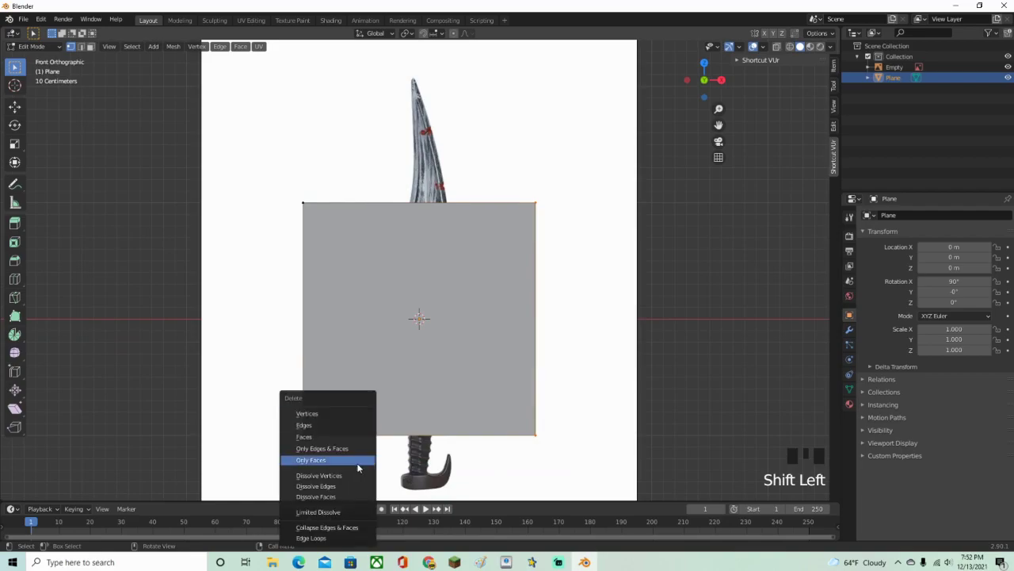
left_click(326, 413)
Move the remaining vertex onto the tip of the sword blade in the reference image.
left_click_drag(264, 177, 334, 229)
middle_click_drag(340, 269, 344, 351, "shift")
scroll(346, 378, "up", 4)
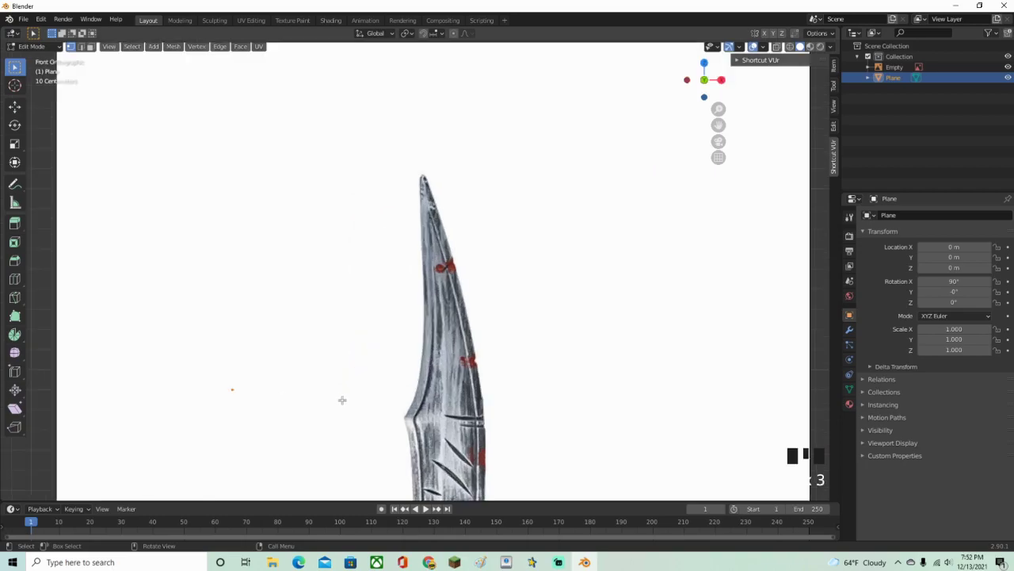
key("g")
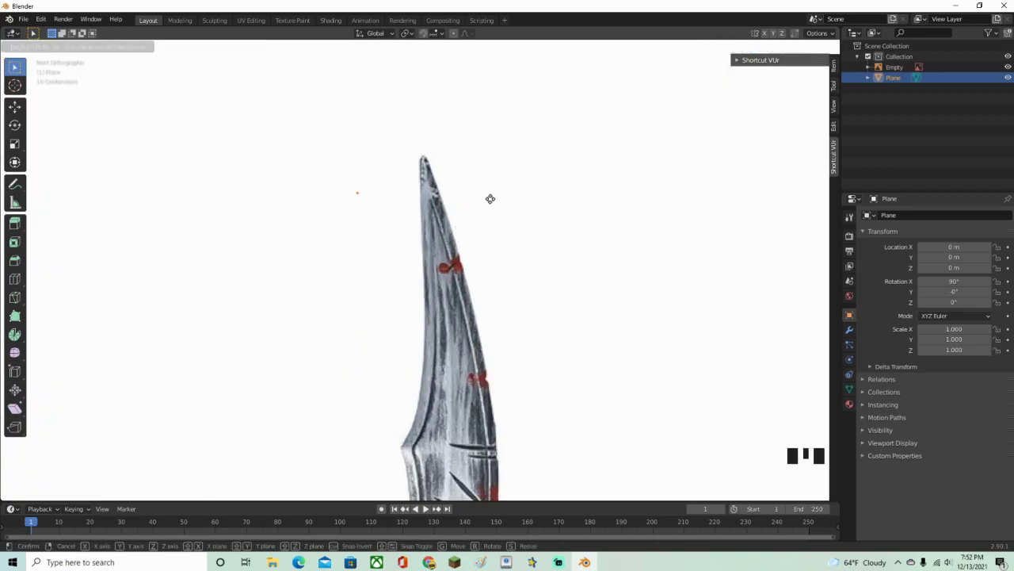
left_click(546, 168)
Extrude the tip vertex segment by segment down the blade's left edge, past the uppermost red mark.
middle_click_drag(546, 168, 468, 357, "shift")
scroll(467, 356, "down", 8)
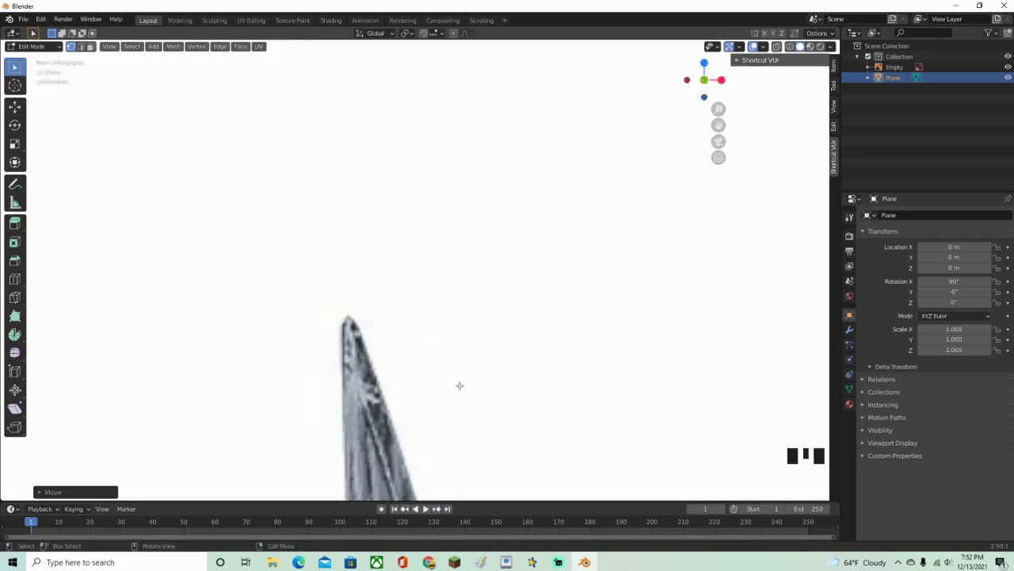
middle_click_drag(515, 396, 490, 290, "shift")
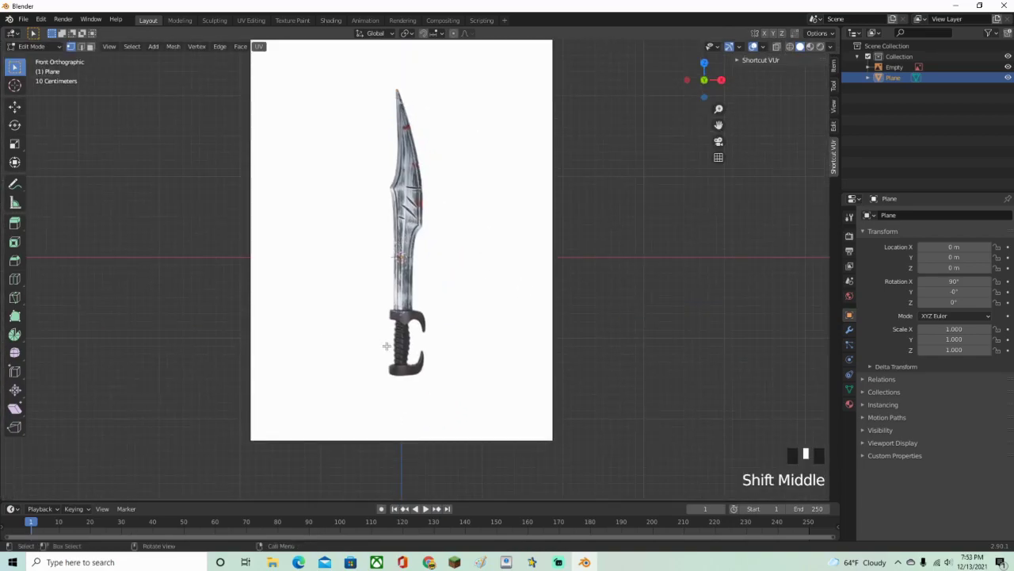
scroll(409, 337, "up", 4)
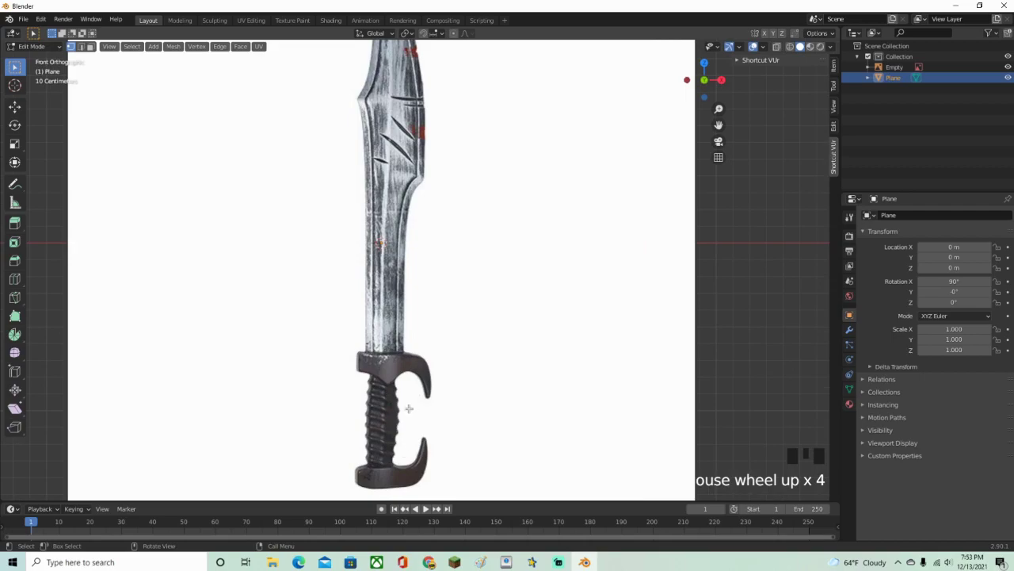
middle_click_drag(428, 48, 448, 317, "shift")
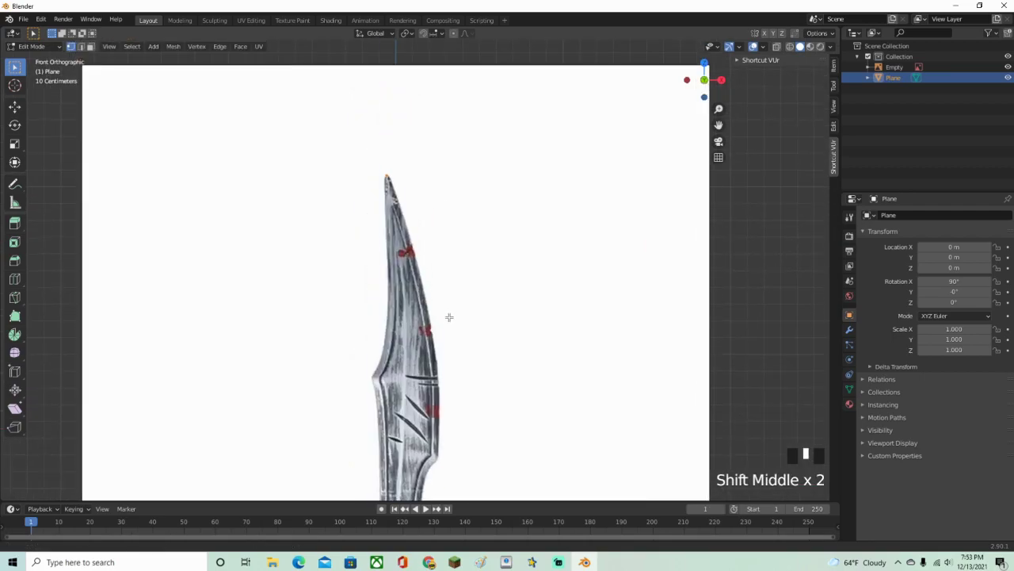
scroll(420, 198, "up", 3)
middle_click_drag(408, 182, 429, 181, "shift")
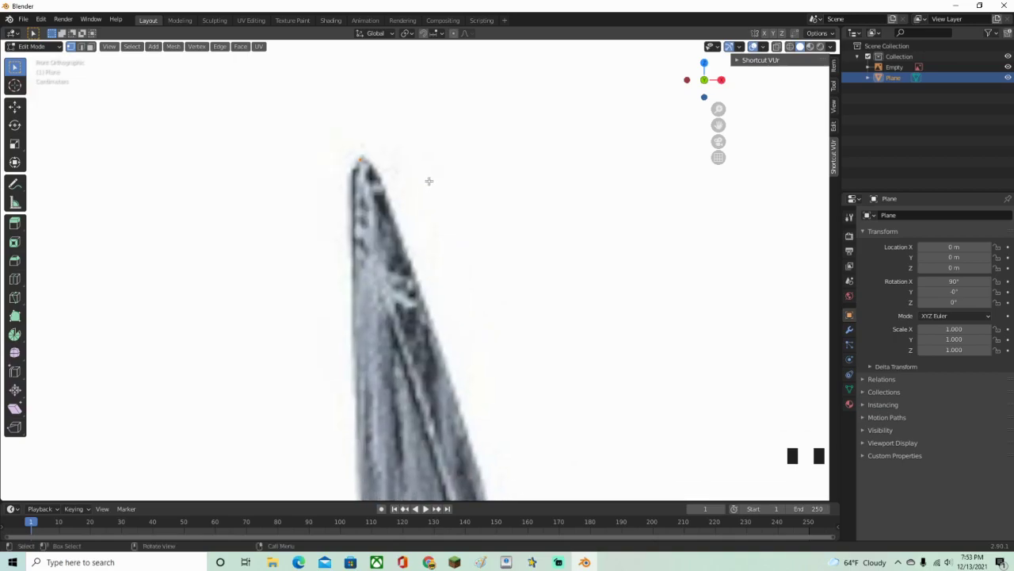
key("g")
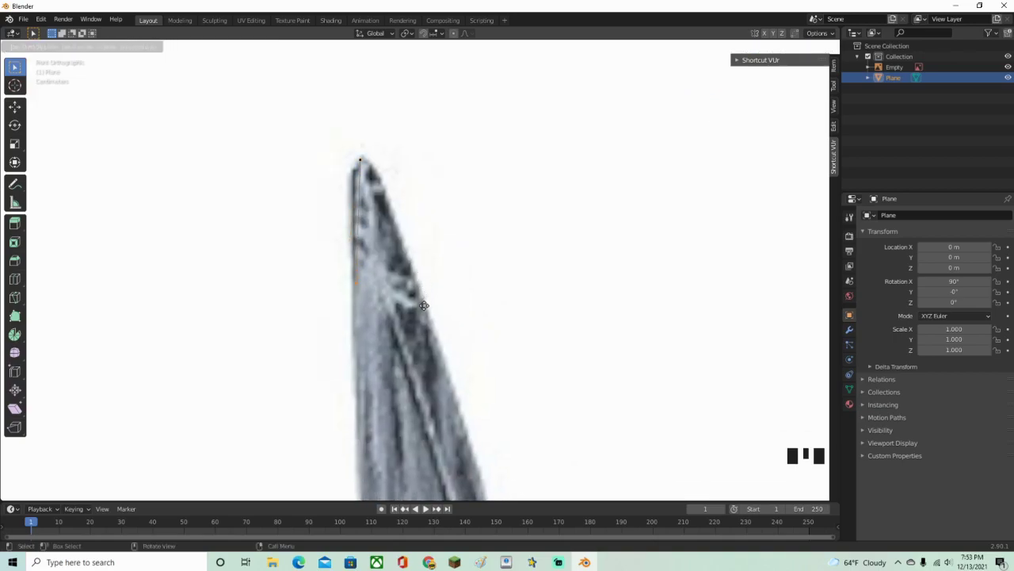
left_click(425, 316)
middle_click_drag(444, 306, 452, 193, "shift")
key("e")
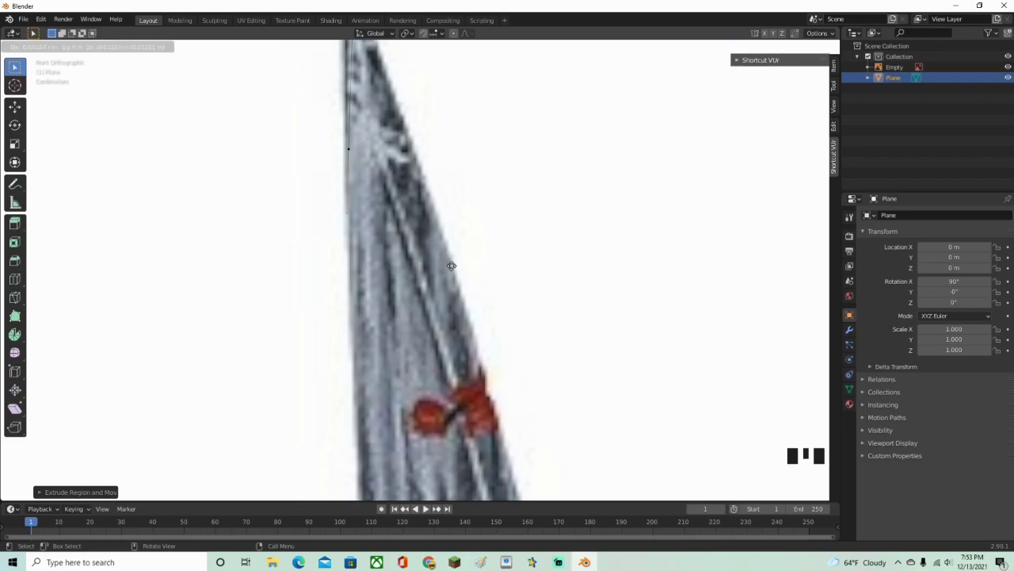
left_click(456, 334)
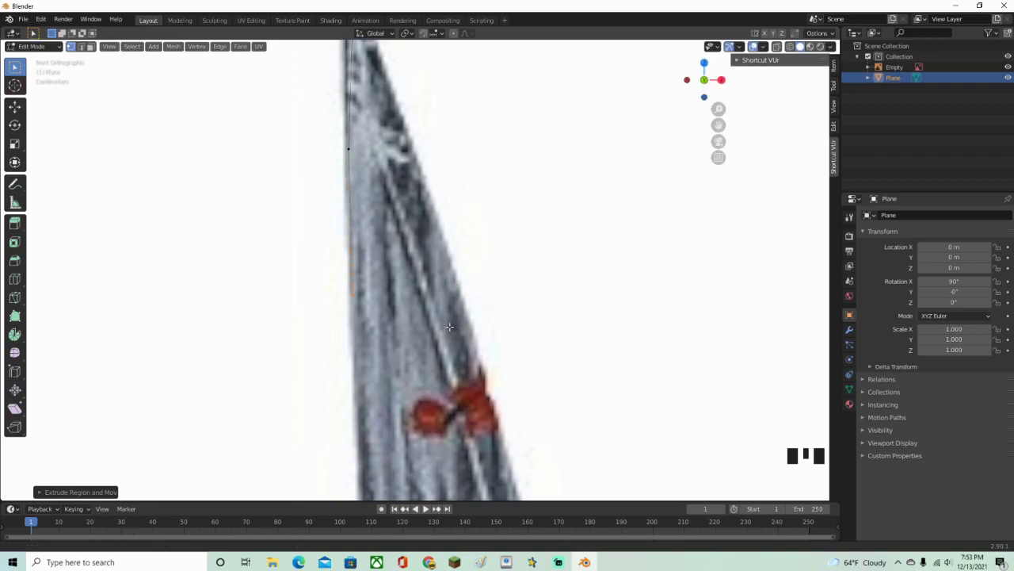
middle_click_drag(456, 335, 446, 247, "shift")
key("e")
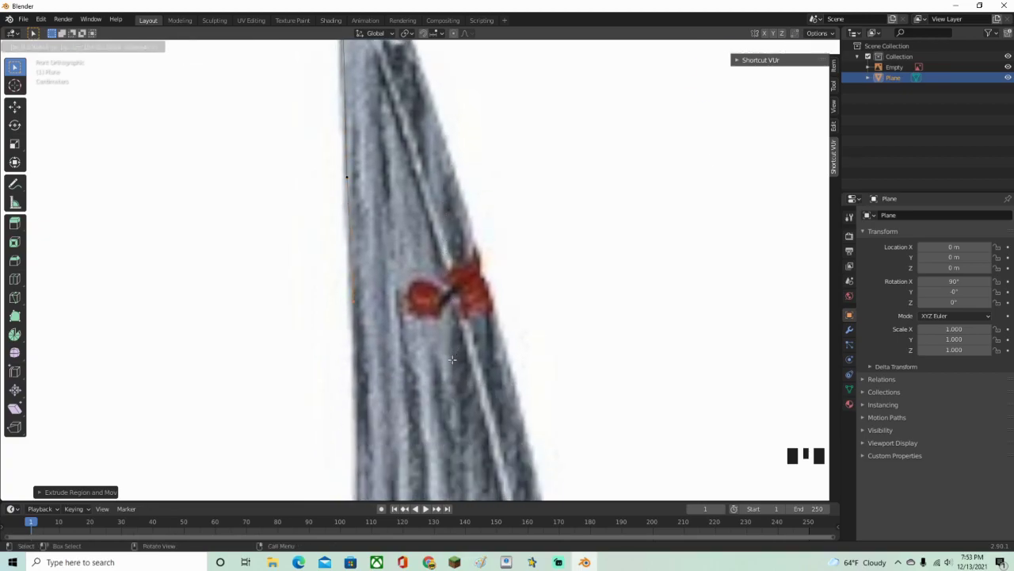
left_click(452, 359)
middle_click_drag(452, 359, 448, 256, "shift")
key("e")
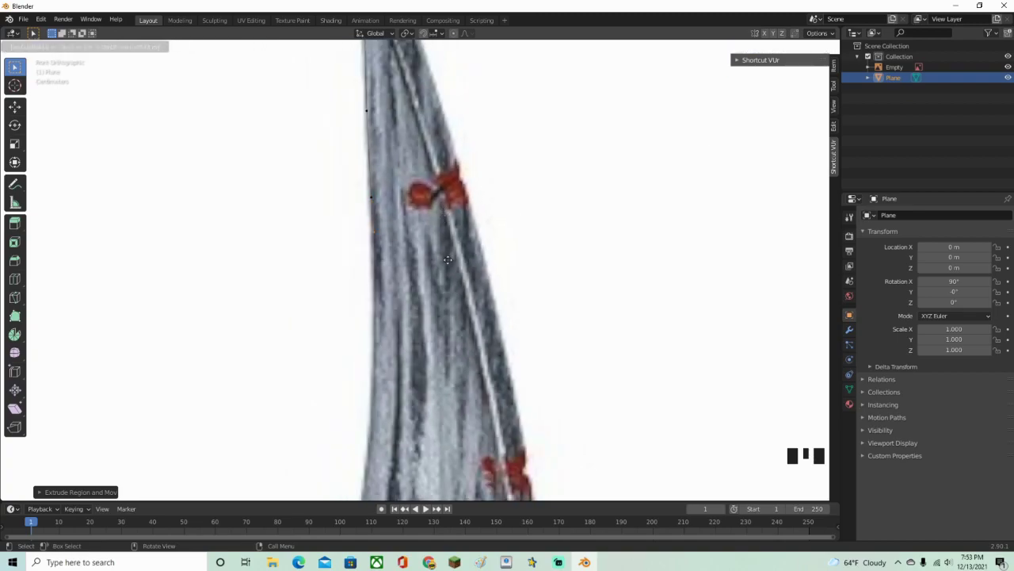
scroll(462, 286, "up", 3)
left_click(471, 350)
Continue extruding vertices down the blade's left edge to the guard, across its base, and up the right edge back to the tip.
middle_click_drag(467, 377, 361, 47, "shift")
middle_click_drag(406, 448, 403, 269, "shift")
scroll(475, 261, "up", 3, "shift")
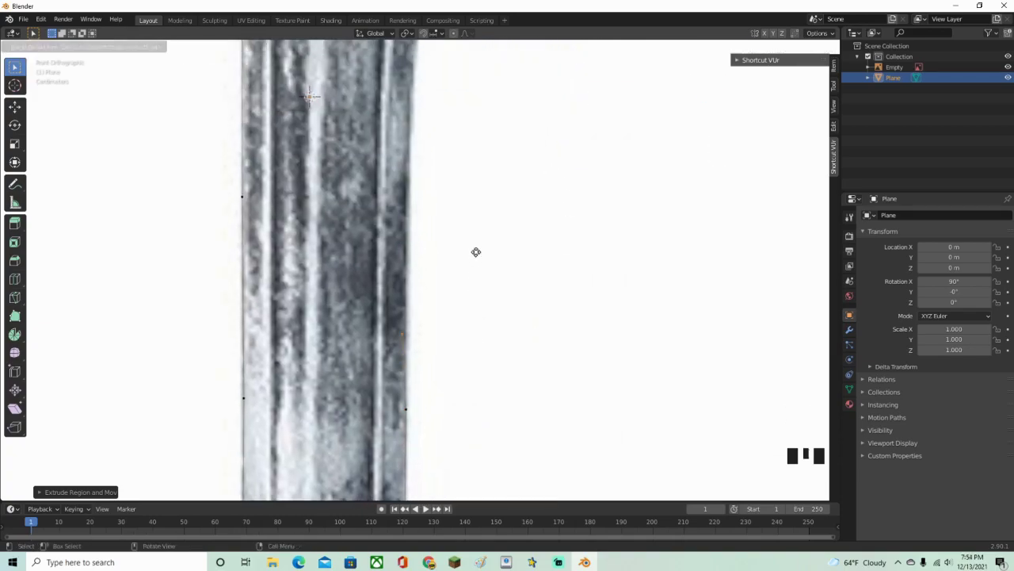
scroll(408, 286, "up", 5, "shift")
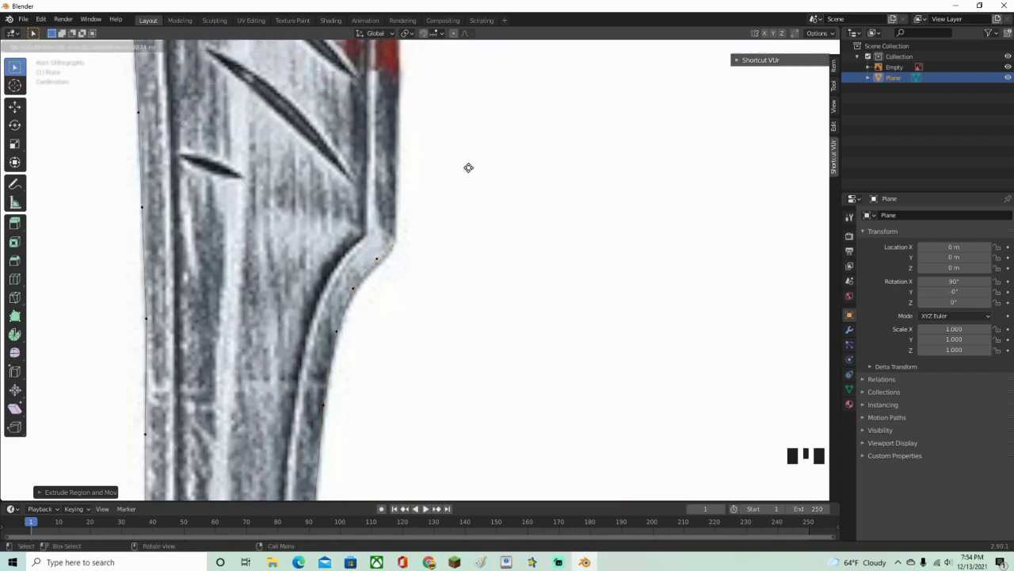
scroll(448, 181, "up", 4, "shift")
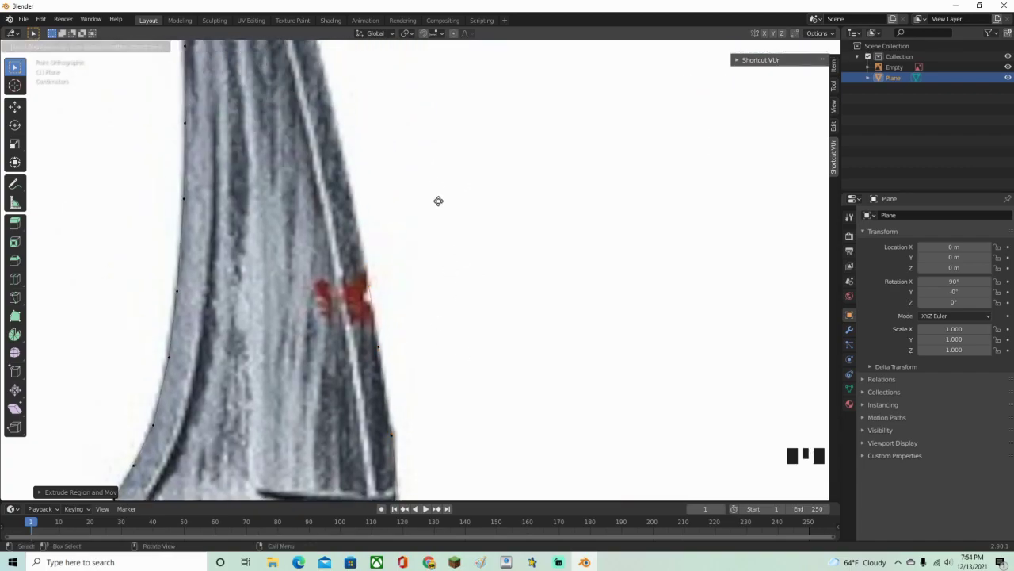
scroll(459, 249, "up", 5, "shift")
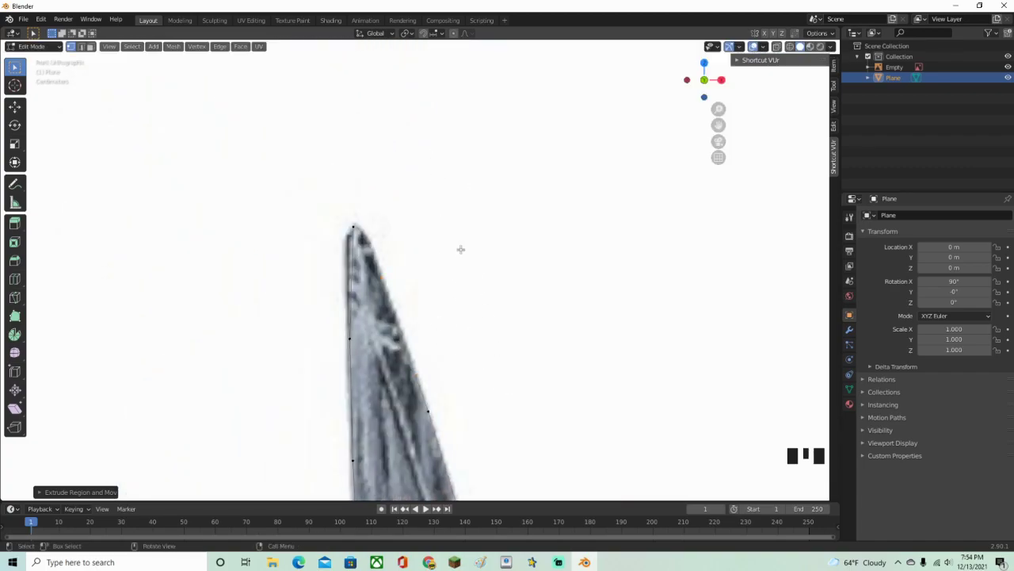
scroll(433, 323, "up", 2, "shift")
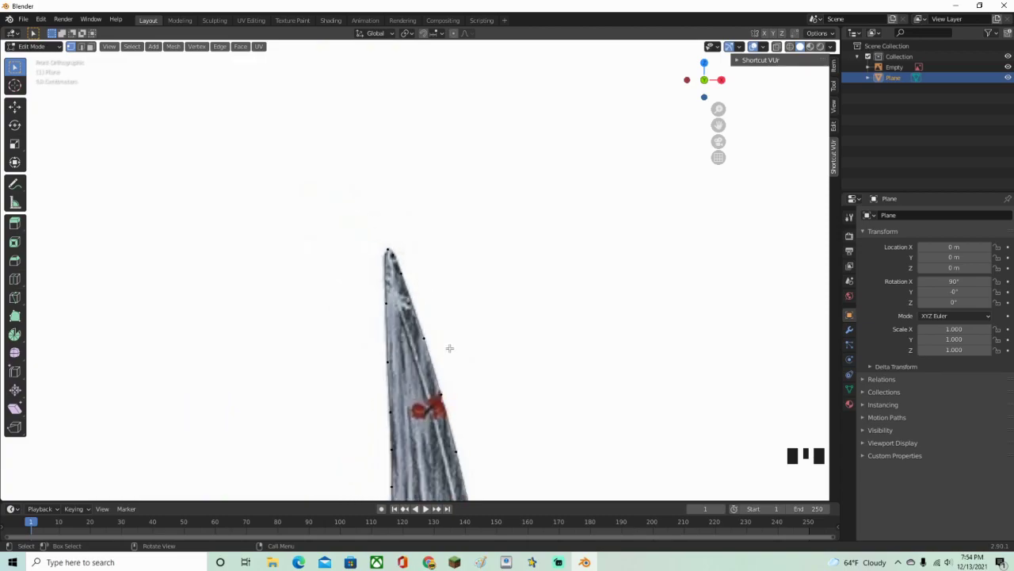
Merge the outline's two end vertices at the tip using At First, and move the merged vertex onto the blade's point.
scroll(448, 347, "up", 3)
scroll(392, 324, "up", 2)
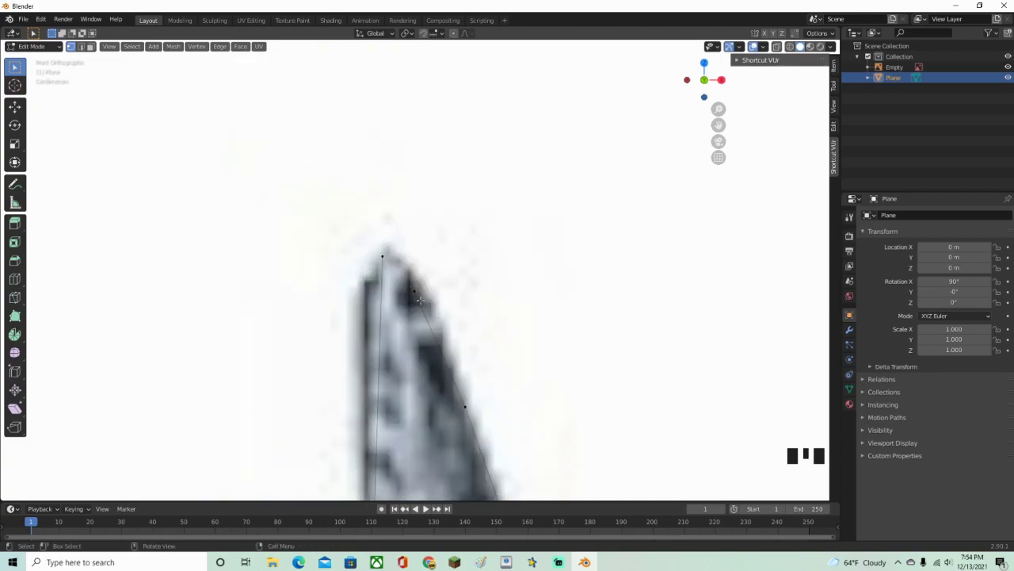
right_click(381, 260)
mouse_move(321, 469)
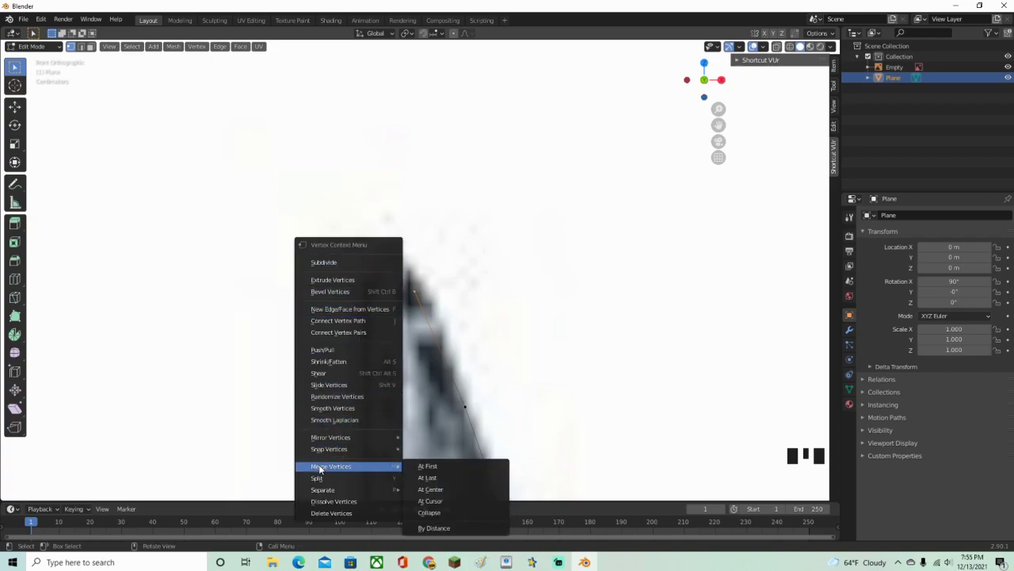
left_click(426, 466)
scroll(439, 412, "down", 2)
scroll(466, 374, "up", 1)
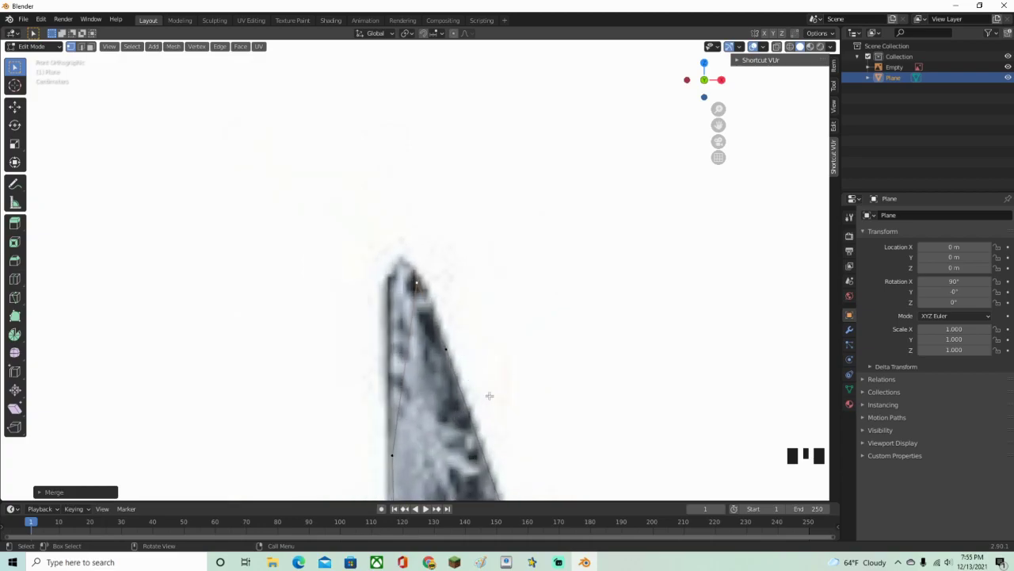
key("g")
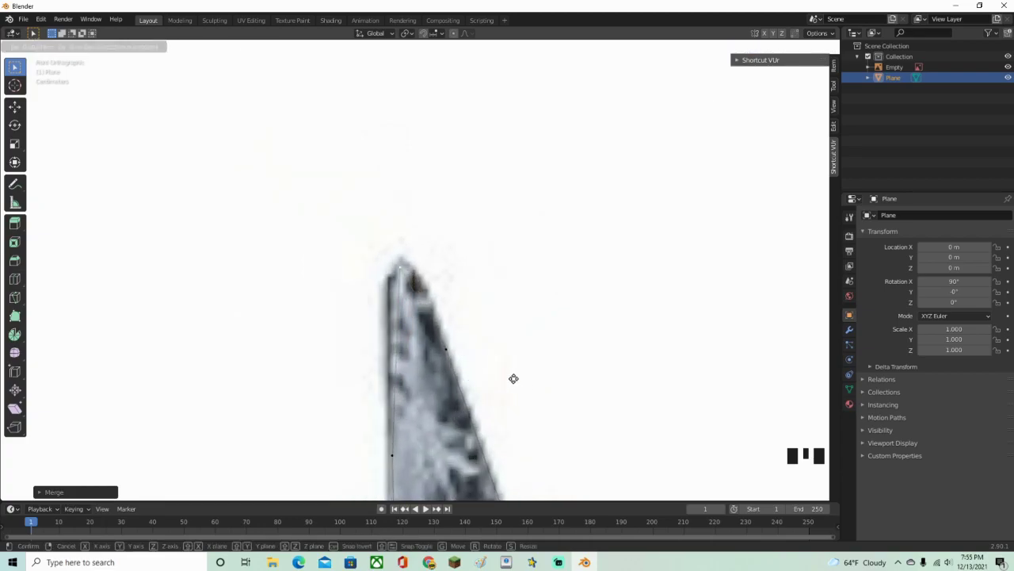
left_click(510, 377)
scroll(512, 385, "down", 14)
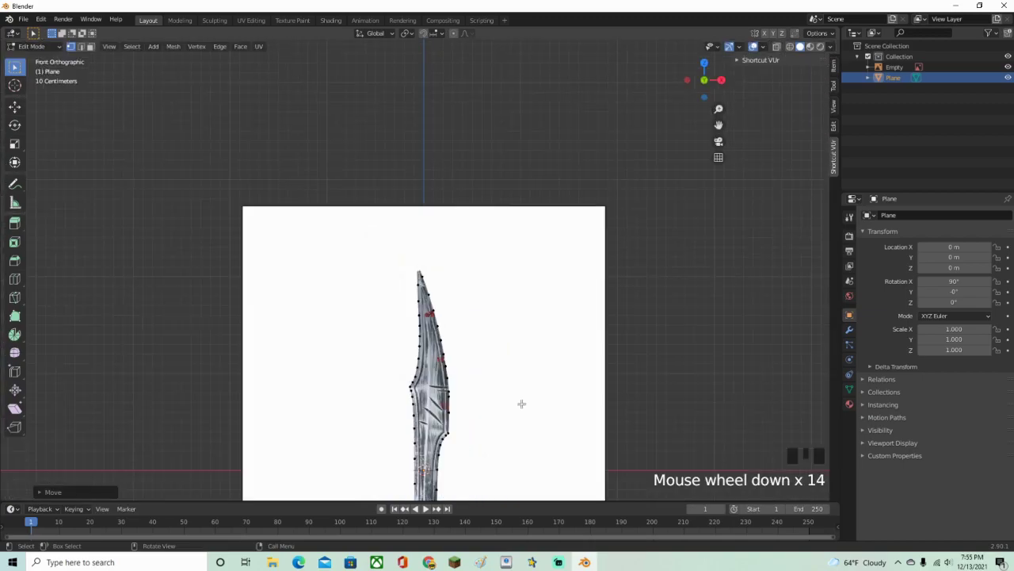
Connect opposite vertices of the outline with cross edges, from just below the tip to above the uppermost red mark.
middle_click_drag(559, 432, 595, 305, "shift")
left_click(547, 362)
mouse_move(547, 363)
middle_mouse_down()
mouse_move(471, 407)
mouse_move(605, 405)
mouse_move(536, 373)
middle_mouse_up()
left_click(702, 80)
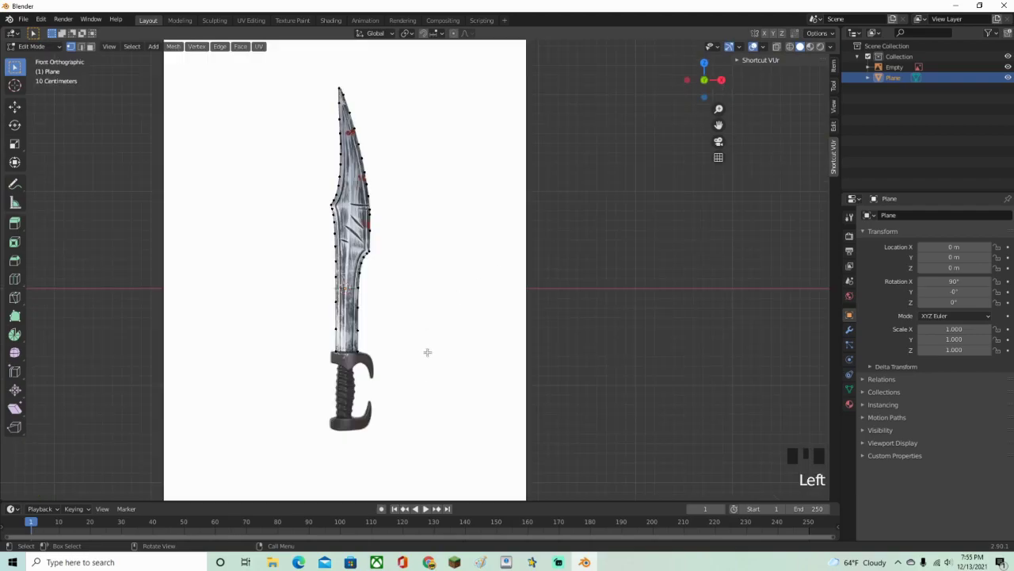
scroll(426, 349, "up", 2)
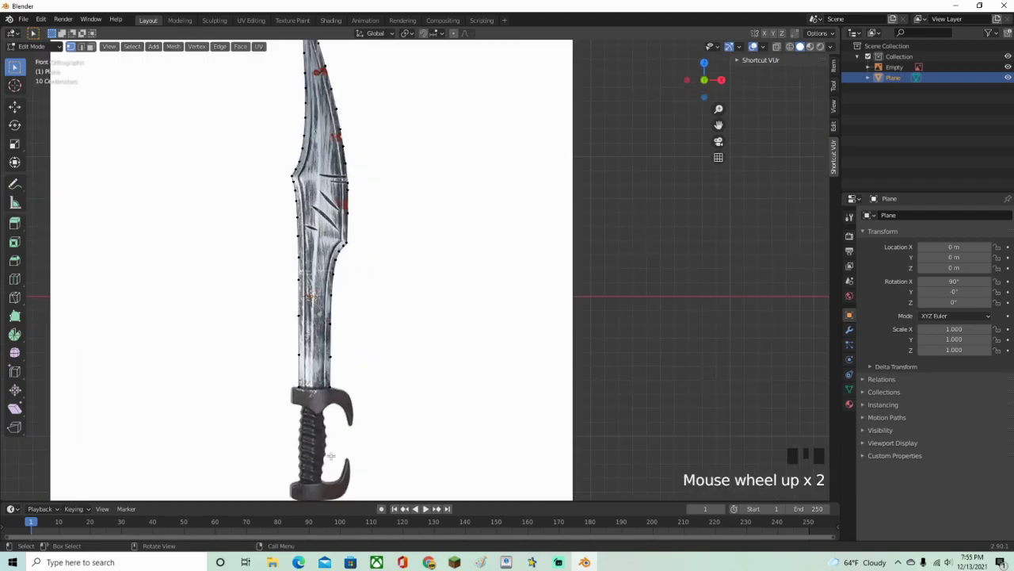
middle_click_drag(383, 195, 468, 397, "shift")
scroll(468, 396, "up", 3)
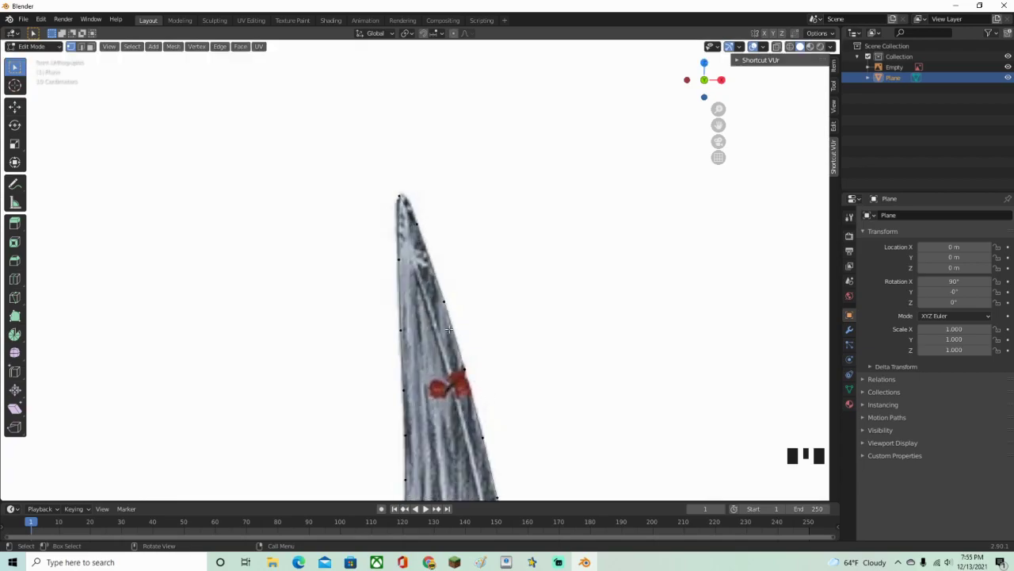
scroll(448, 330, "up", 3)
scroll(390, 385, "down", 1)
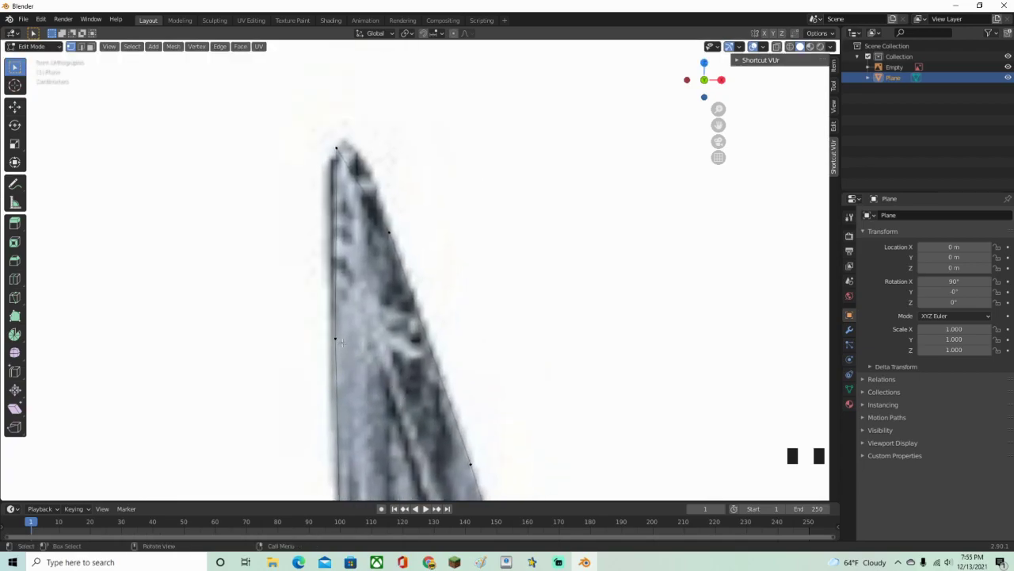
left_click(389, 233, "shift")
scroll(389, 341, "down", 5, "shift")
left_click(314, 352)
scroll(445, 270, "down", 4, "shift")
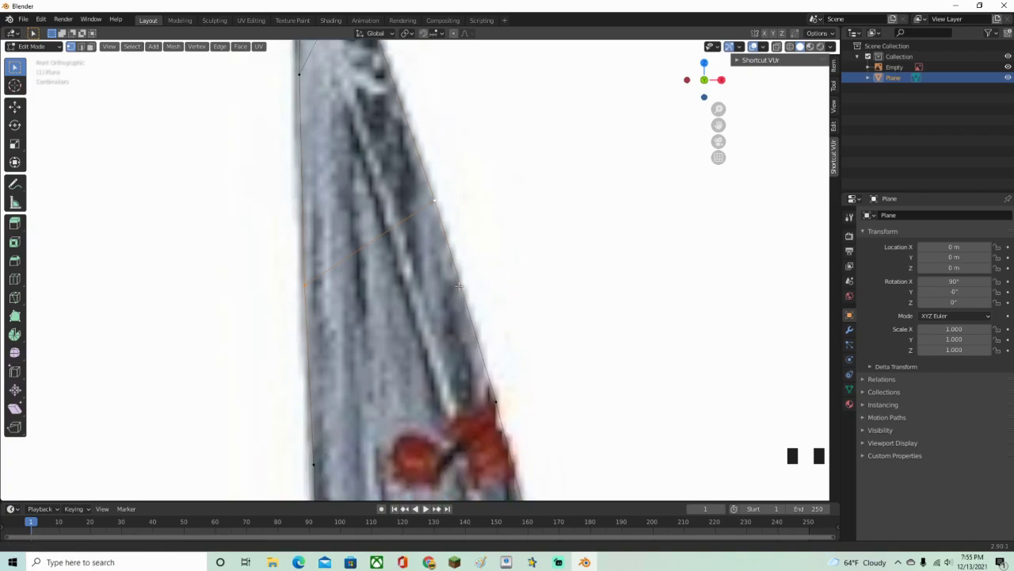
Connect the opposite outline vertices with cross edges past the middle red mark, down to just above the left edge's pointed corner.
scroll(213, 235, "up", 3)
scroll(213, 234, "down", 2, "shift")
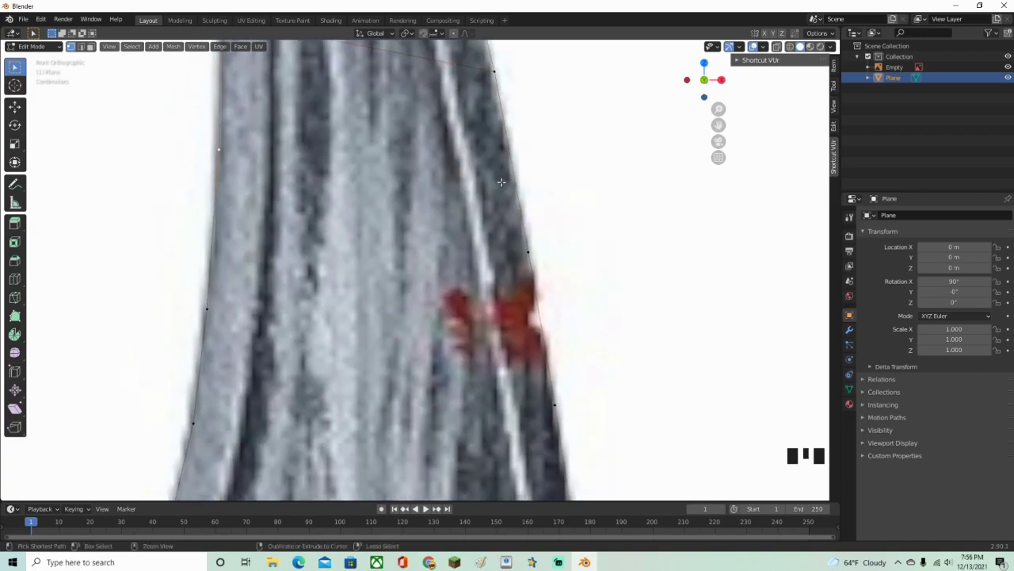
scroll(565, 343, "up", 1)
scroll(566, 343, "down", 2)
scroll(566, 343, "down", 3, "shift")
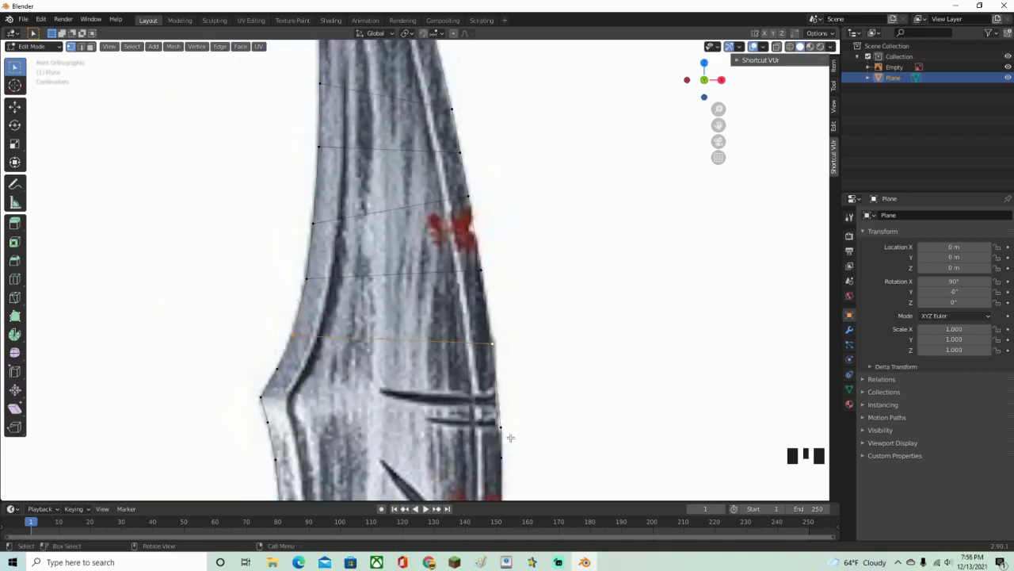
Connect the remaining opposite vertices with cross edges from the pointed left corner down the blade to the guard.
scroll(317, 277, "up", 3, "shift")
left_click(161, 180)
key("ctrl+r")
scroll(158, 238, "down", 3, "shift")
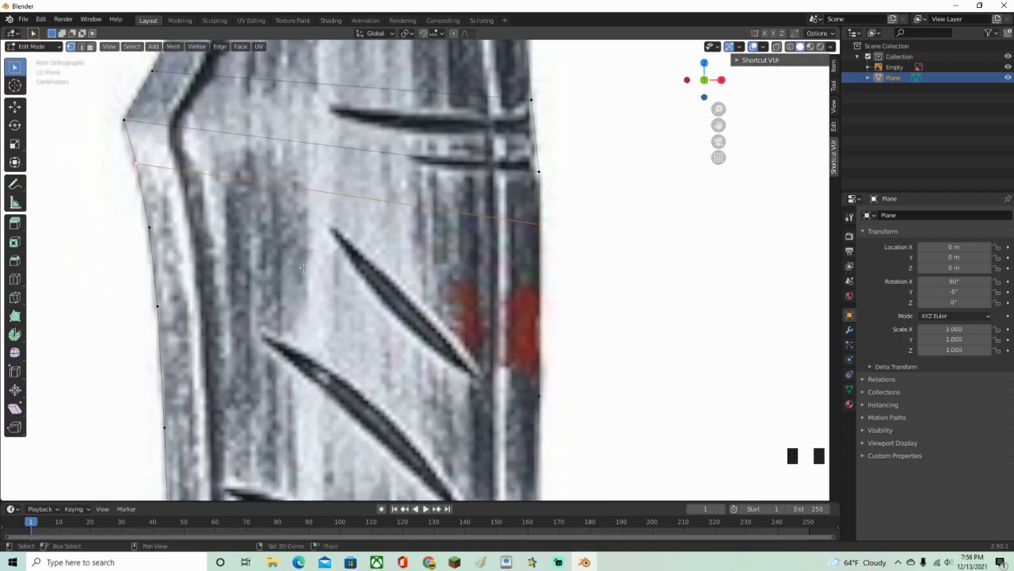
scroll(237, 341, "down", 4, "shift")
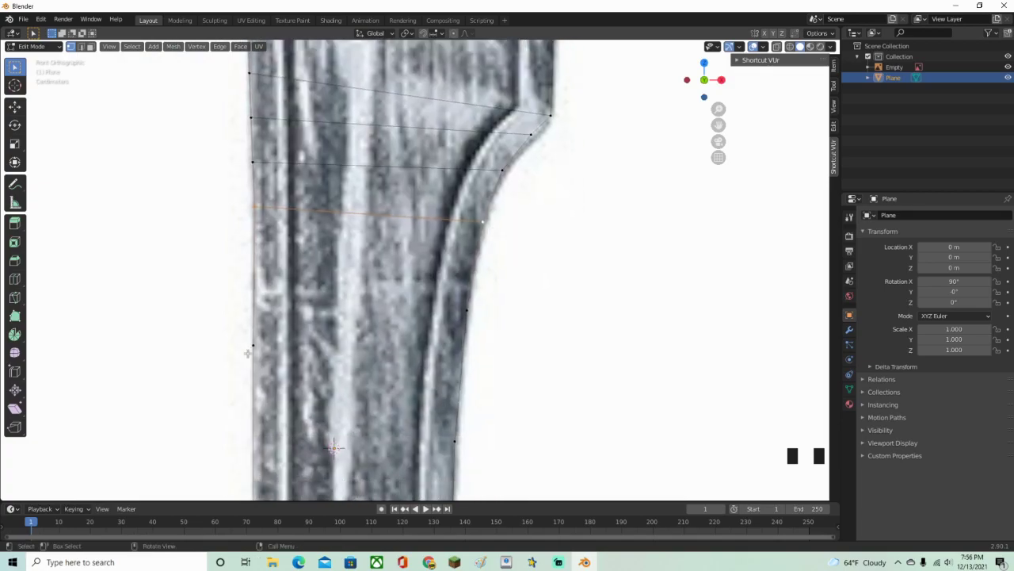
scroll(247, 354, "down", 4, "shift")
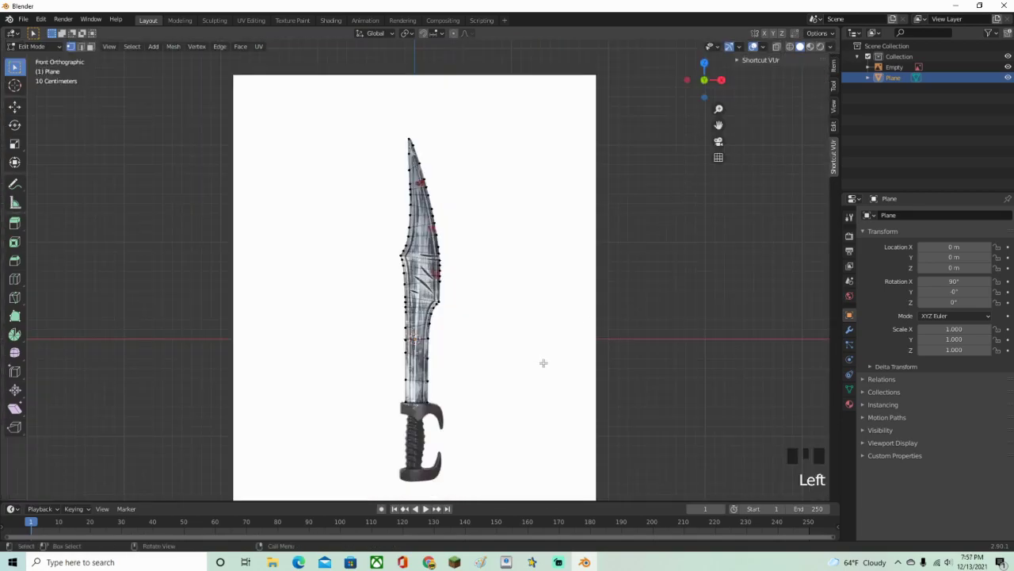
Leave Edit Mode and hide the sword reference image.
scroll(543, 365, "up", 4)
scroll(464, 389, "down", 2)
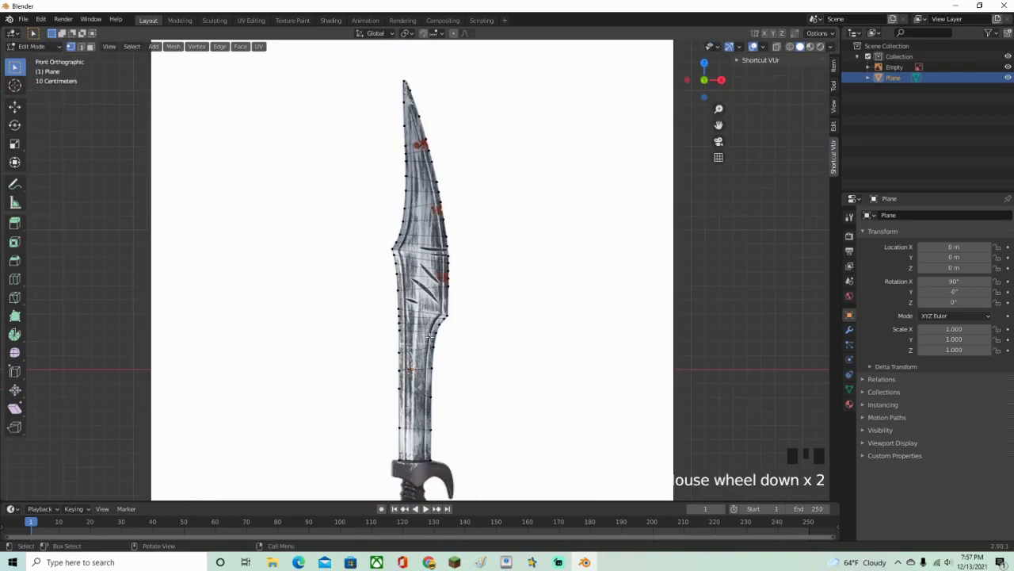
scroll(447, 300, "up", 1)
middle_click_drag(452, 299, 438, 313)
scroll(438, 313, "down", 3)
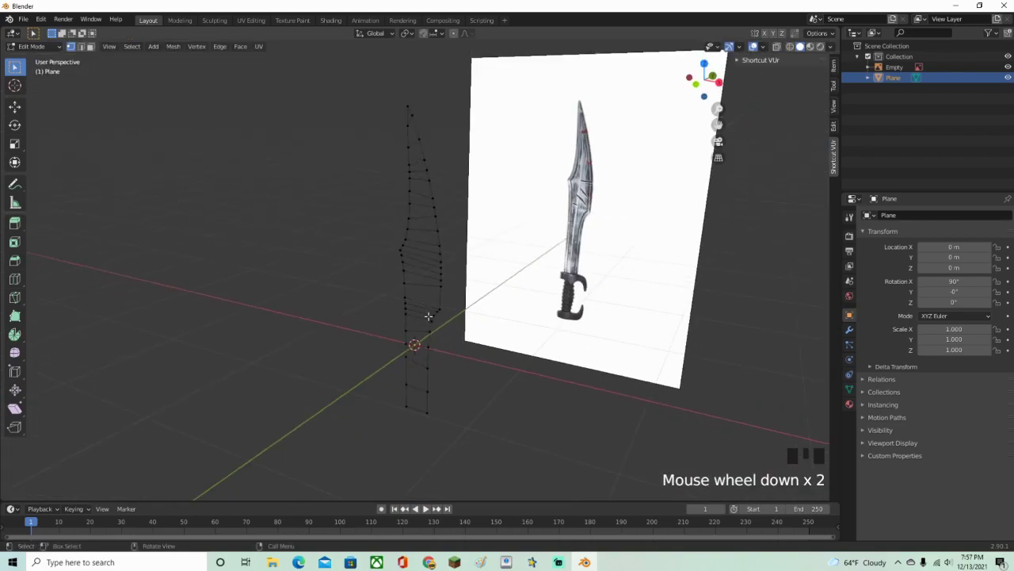
scroll(437, 313, "down", 1)
key("Tab")
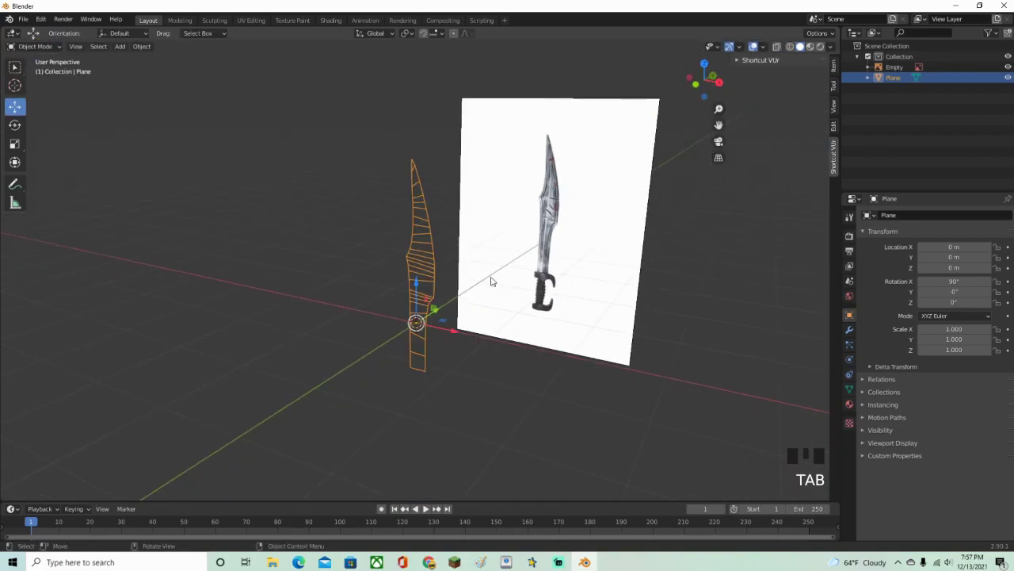
left_click(555, 203)
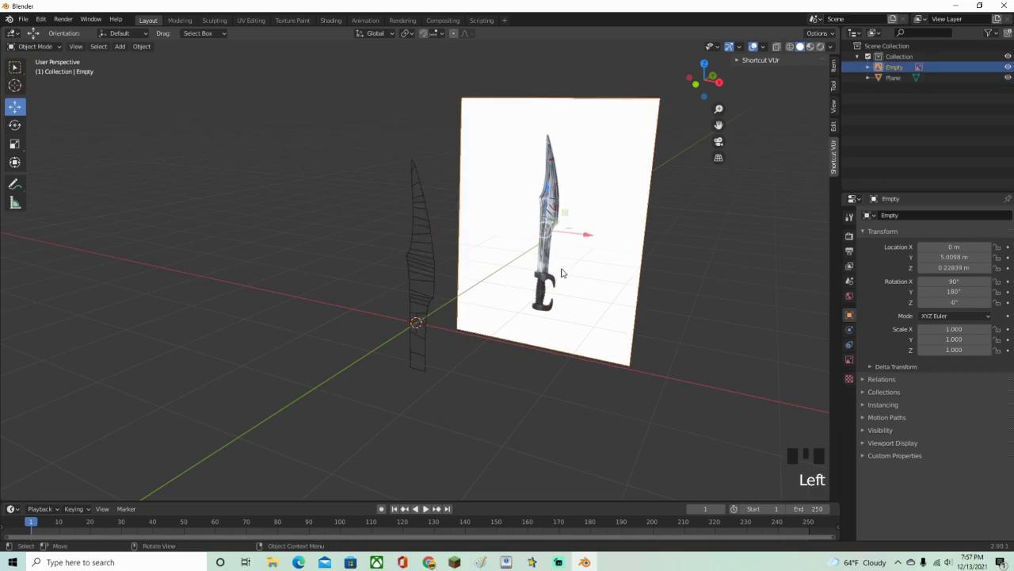
key("h")
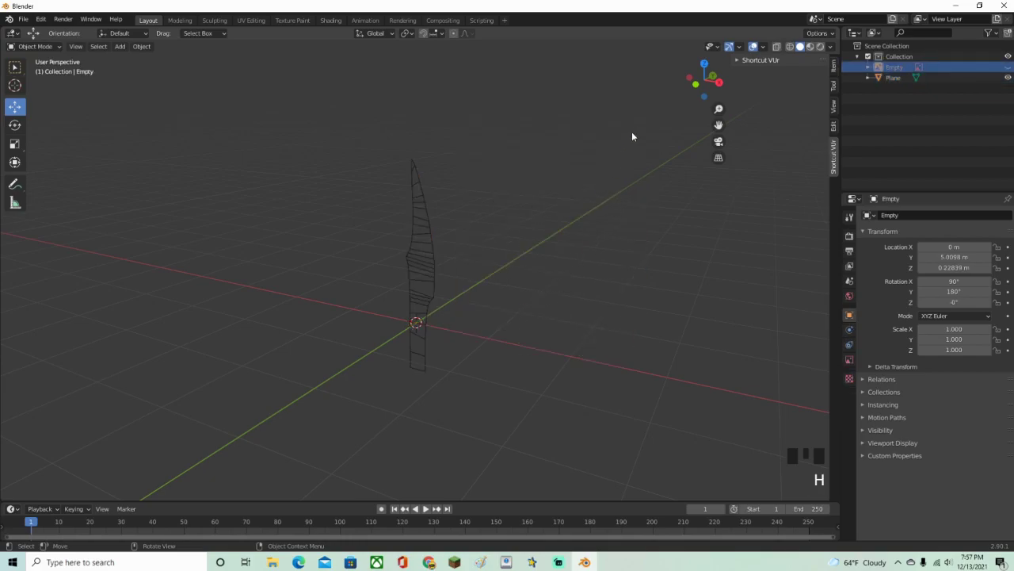
Select the blade outline in front view and put it into Edit Mode with edge selection.
left_click(695, 85)
scroll(424, 260, "up", 3)
left_click(425, 264)
left_click(424, 278)
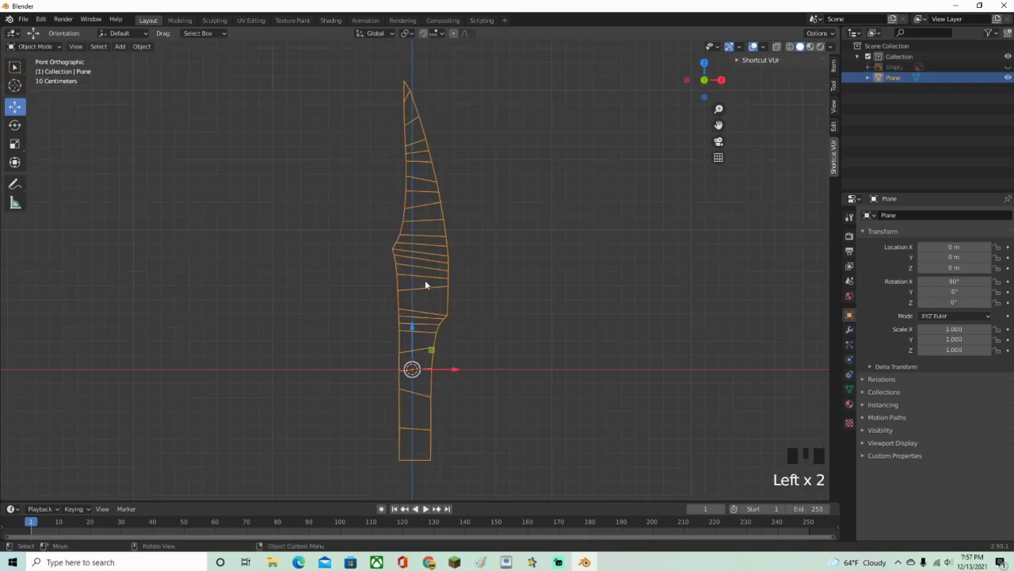
key("Tab")
middle_click_drag(480, 202, 446, 394, "shift")
scroll(454, 359, "up", 2)
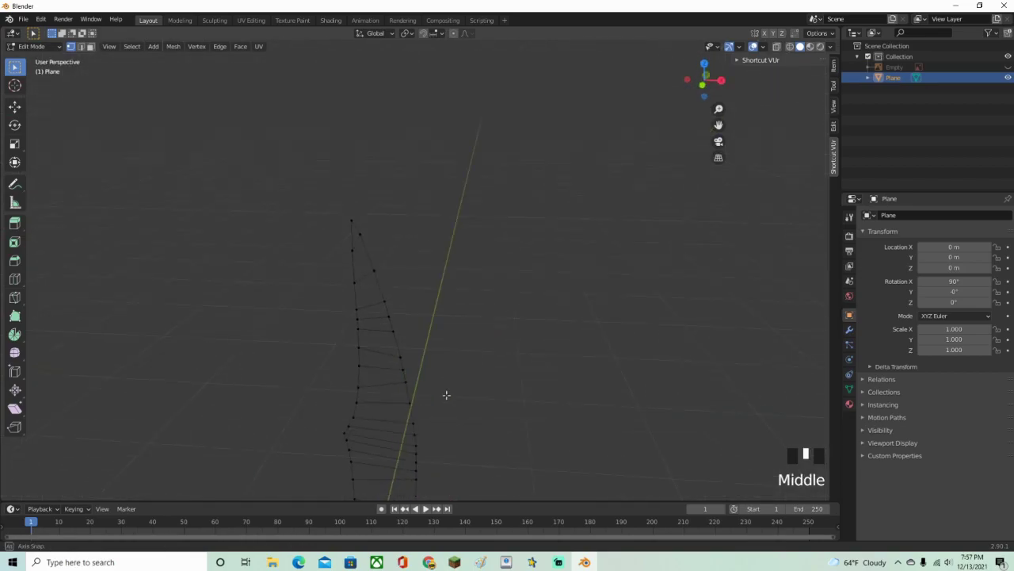
left_click(703, 84)
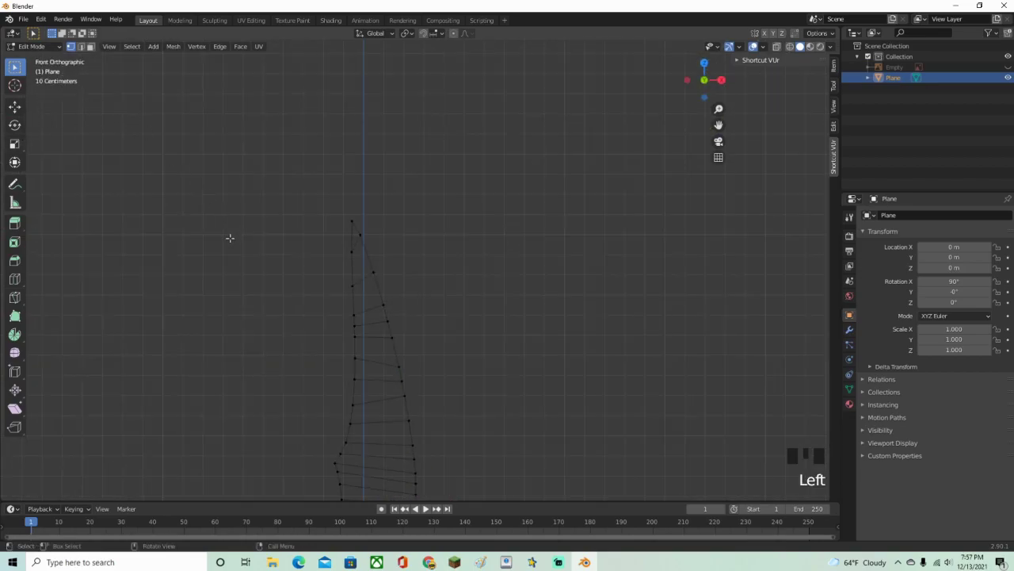
key("2")
left_click(82, 49)
middle_click_drag(375, 268, 399, 264, "shift")
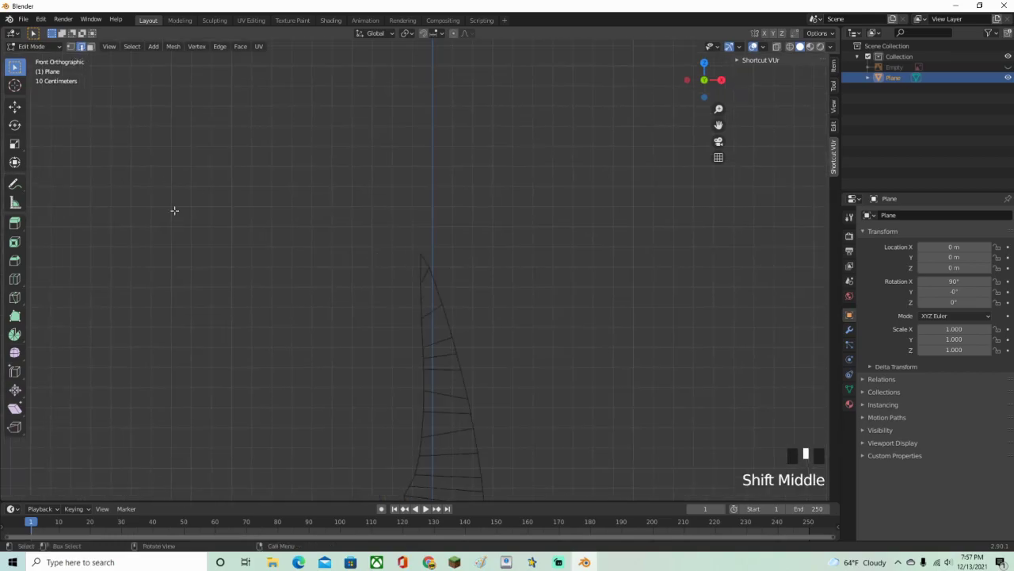
Fill the triangle at the blade's tip with a face made from its three edges.
scroll(465, 306, "up", 11)
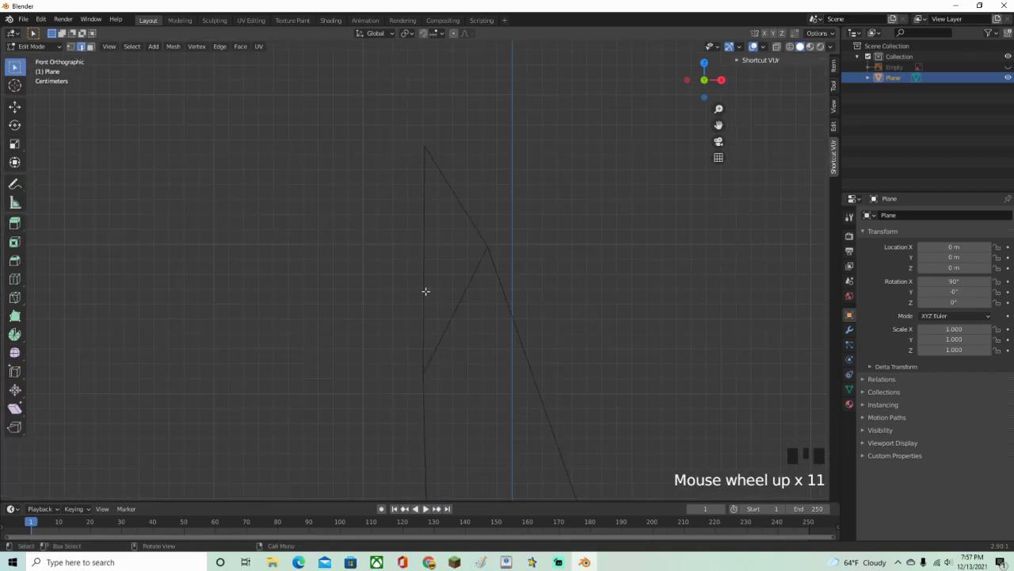
left_click(425, 289)
left_click(476, 235, "shift")
left_click(471, 279, "shift")
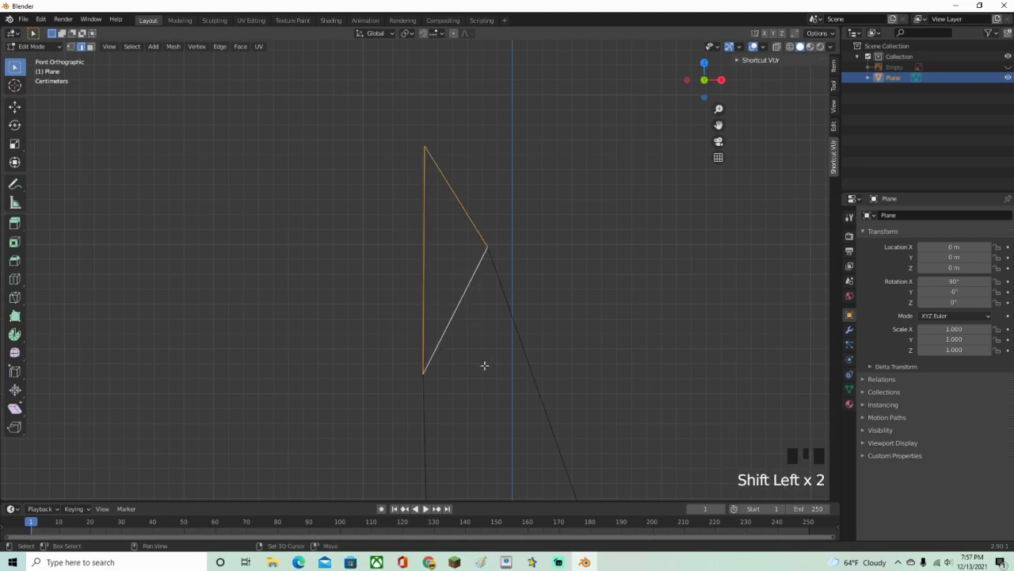
middle_click_drag(494, 372, 455, 302, "shift")
key("f")
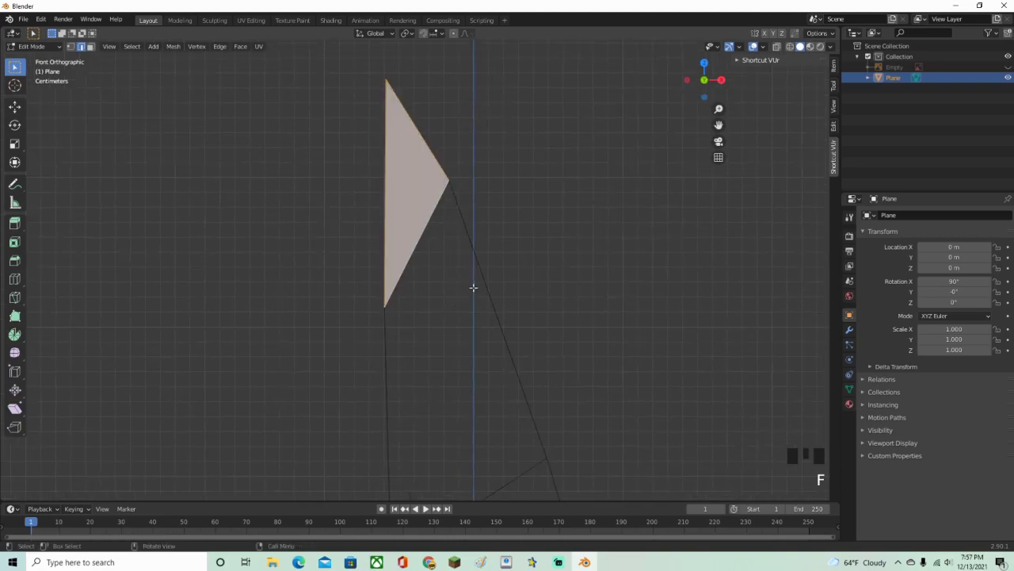
Fill the section directly below the tip triangle with a face between its two cross edges, and select the new face's lower edge.
left_click(403, 275)
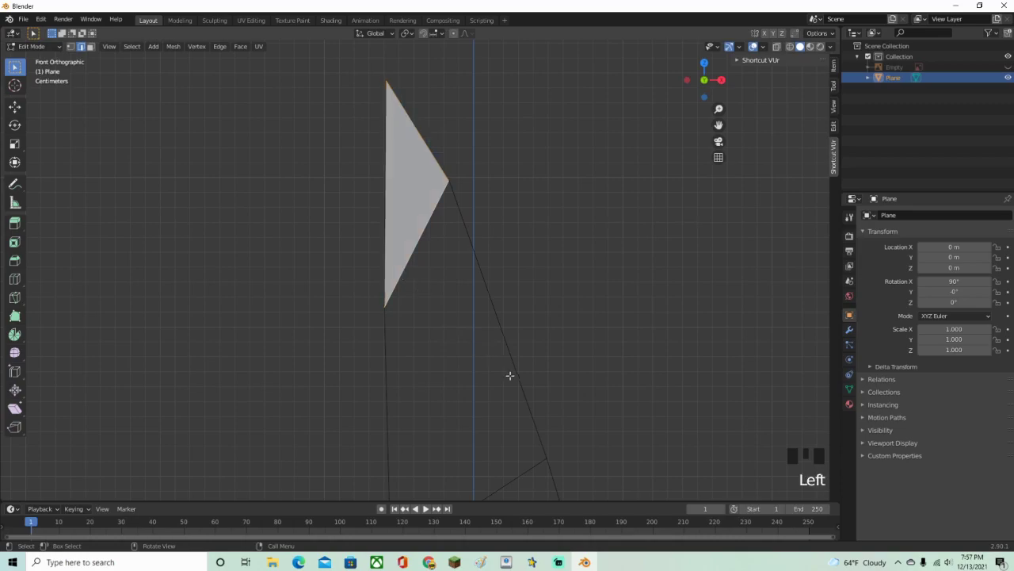
middle_click_drag(507, 373, 478, 240, "shift")
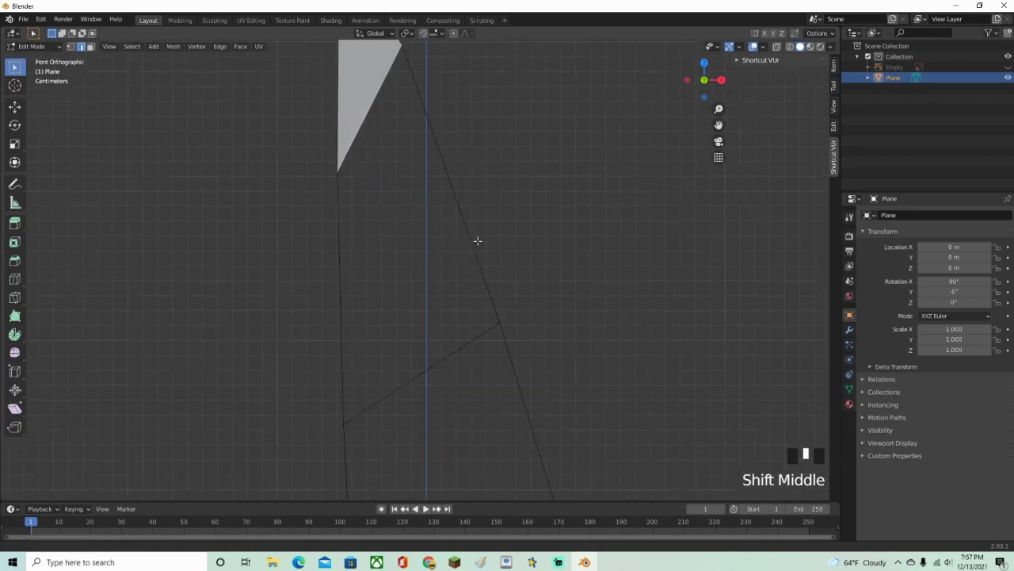
left_click(439, 357, "shift")
key("f")
middle_click_drag(439, 356, 425, 217, "shift")
left_click(422, 253)
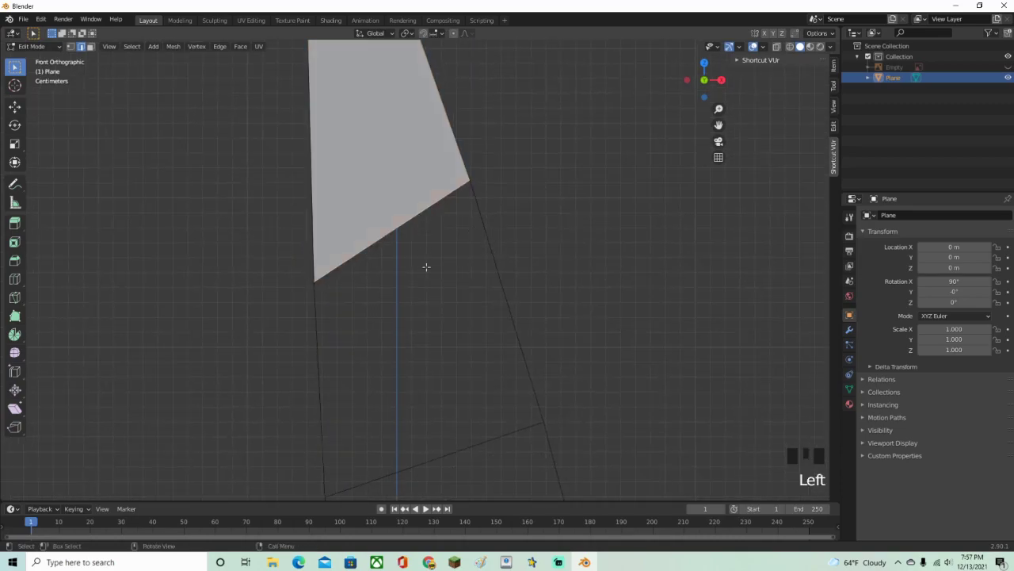
Fill the remaining sections below with faces between their neighbouring cross edges, working down the blade to the handle's end.
left_click(462, 447, "shift")
key("f")
scroll(462, 448, "down", 4)
middle_click_drag(558, 401, 542, 321, "shift")
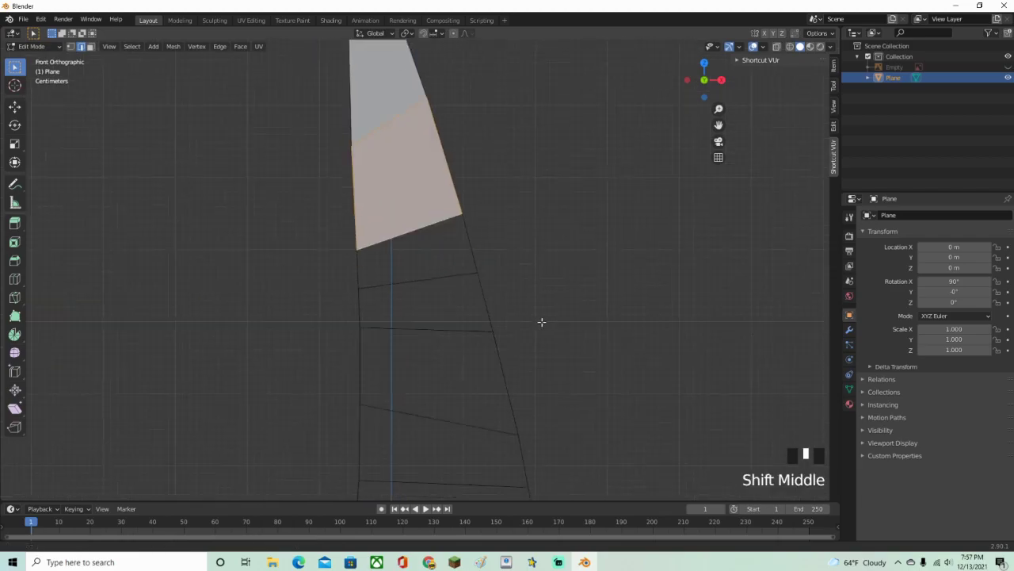
scroll(400, 249, "up", 3)
left_click(403, 253)
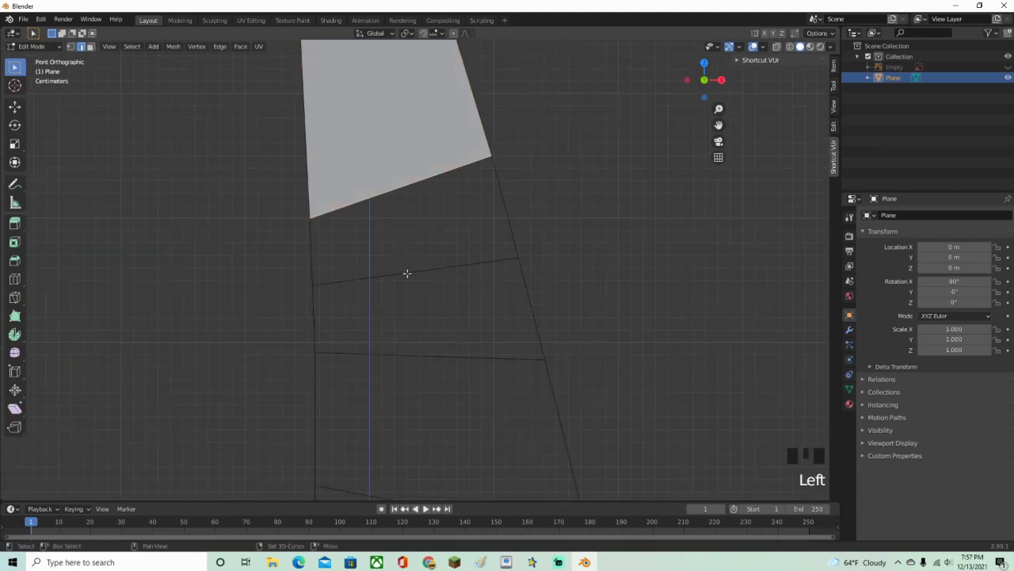
left_click(407, 274, "shift")
key("f")
left_click(424, 340)
scroll(424, 352, "down", 3)
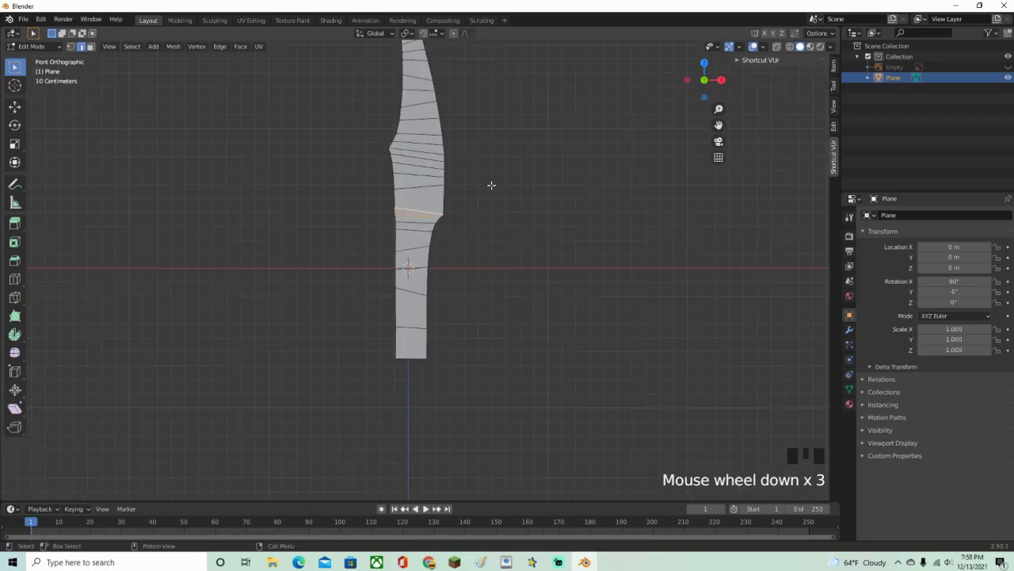
Select all of the blade's faces in face selection mode and extrude them about 0.1 m along their normal.
middle_click_drag(492, 185, 476, 203)
scroll(459, 163, "down", 2)
middle_click_drag(604, 138, 169, 157)
middle_click_drag(334, 168, 127, 146, "shift")
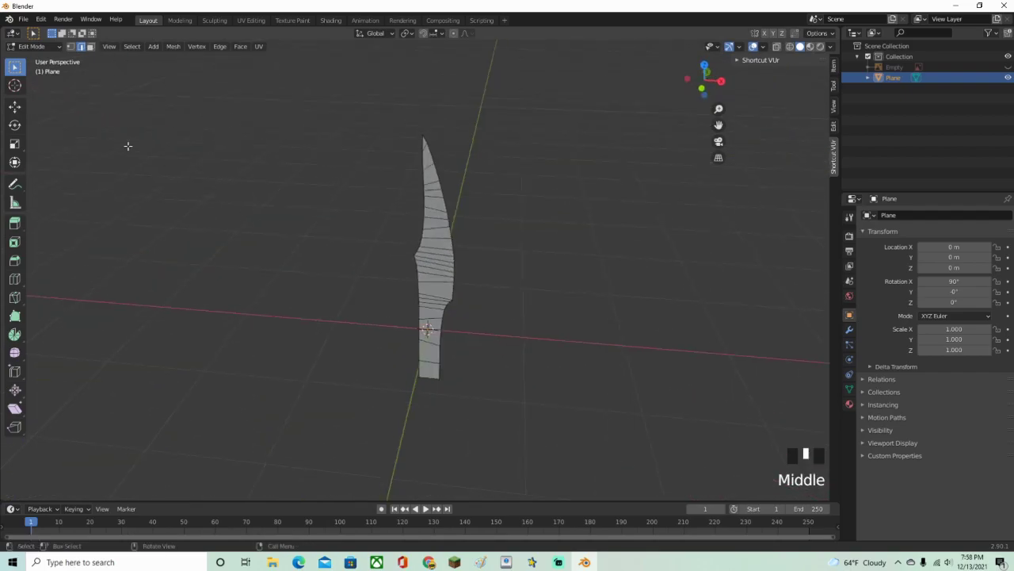
left_click(90, 48)
left_click(439, 222)
middle_click_drag(468, 220, 407, 288)
key("a")
scroll(408, 287, "up", 2)
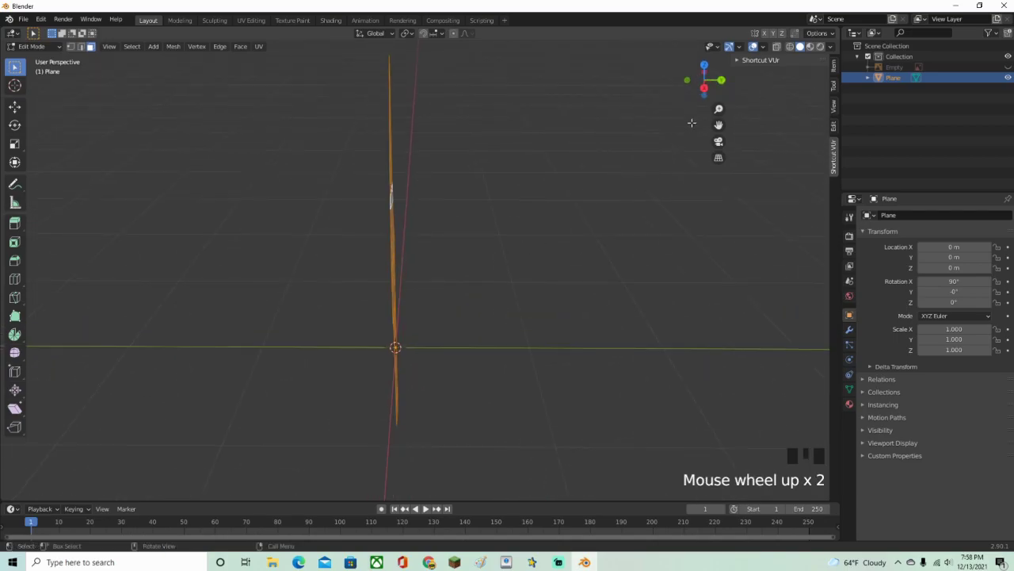
middle_click_drag(475, 297, 473, 329)
scroll(476, 321, "down", 1)
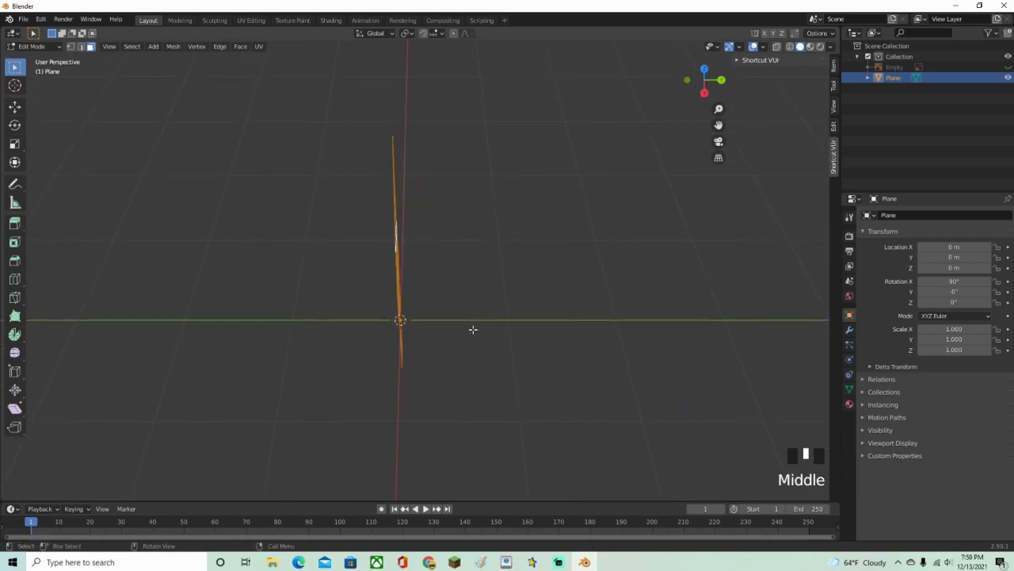
key("e")
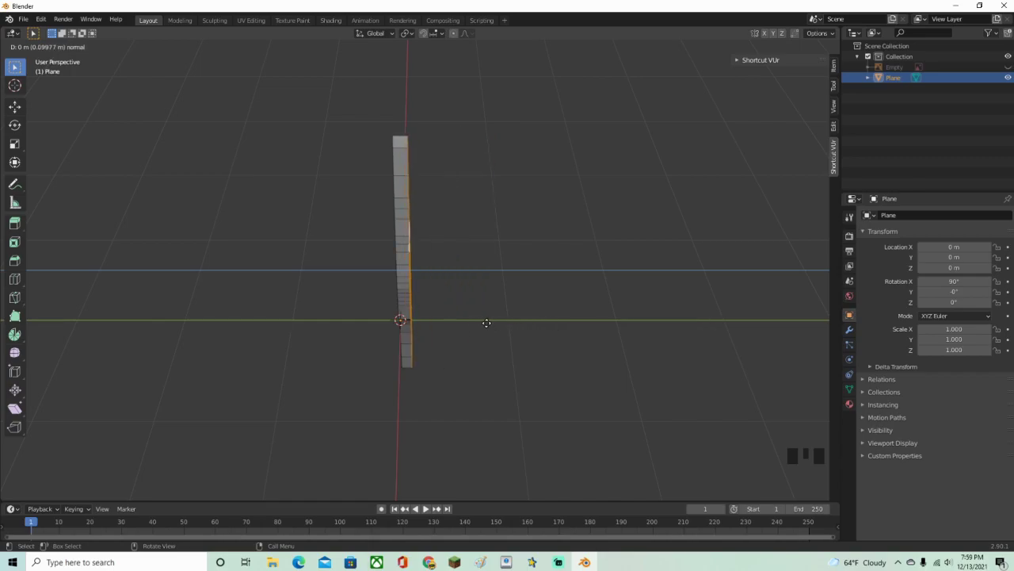
left_click(487, 323)
Inspect the extruded blade's thickness from several angles in Object Mode and return to Edit Mode.
middle_click_drag(487, 321, 381, 211)
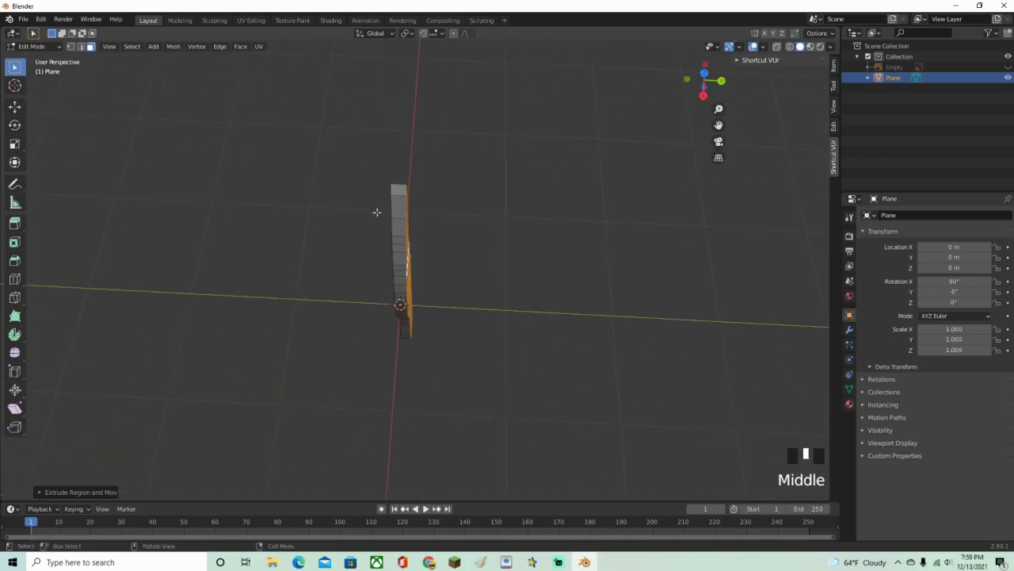
key("Tab")
middle_click_drag(415, 286, 493, 336)
left_click(719, 79)
middle_click_drag(547, 211, 566, 310)
scroll(566, 303, "up", 1)
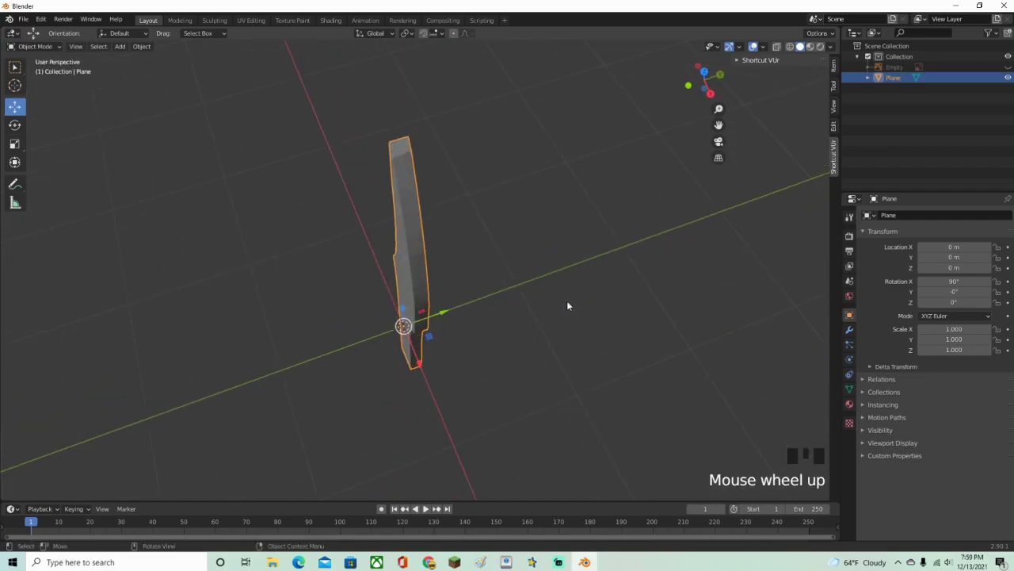
key("Tab")
middle_click_drag(453, 241, 437, 239)
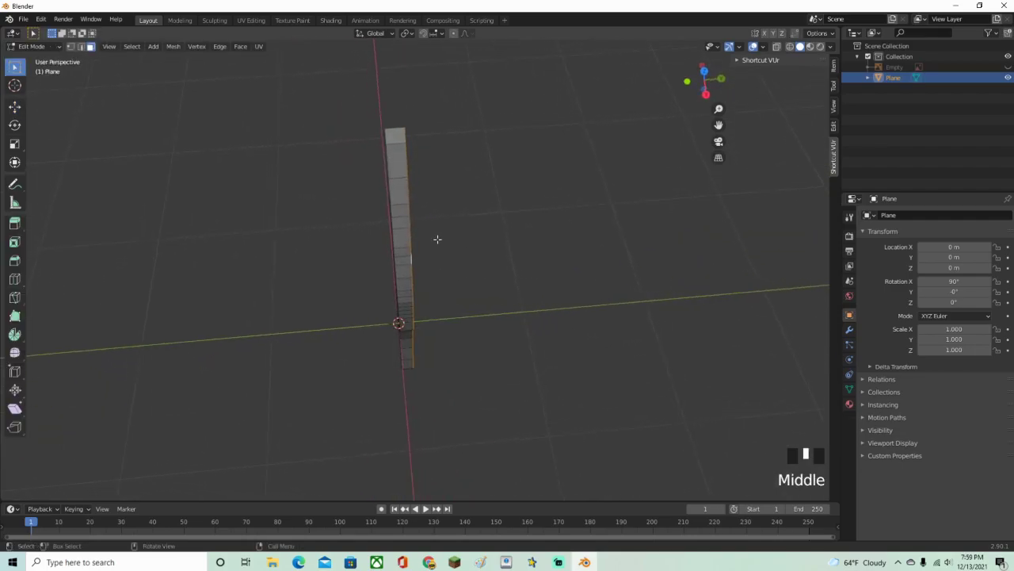
Try a loop cut running around the middle of the blade's thickness, and undo it.
key("ctrl+r")
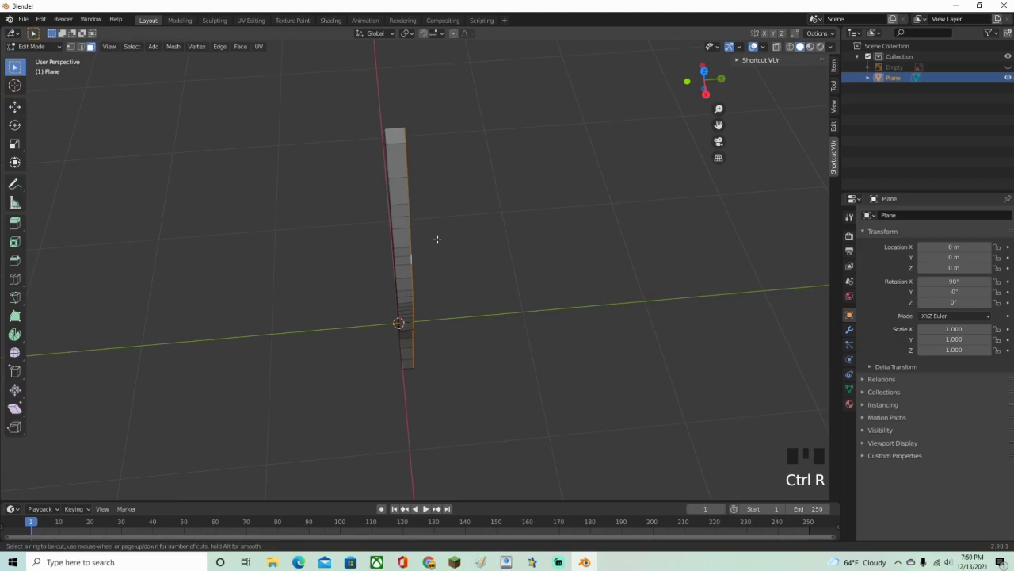
left_click(394, 132)
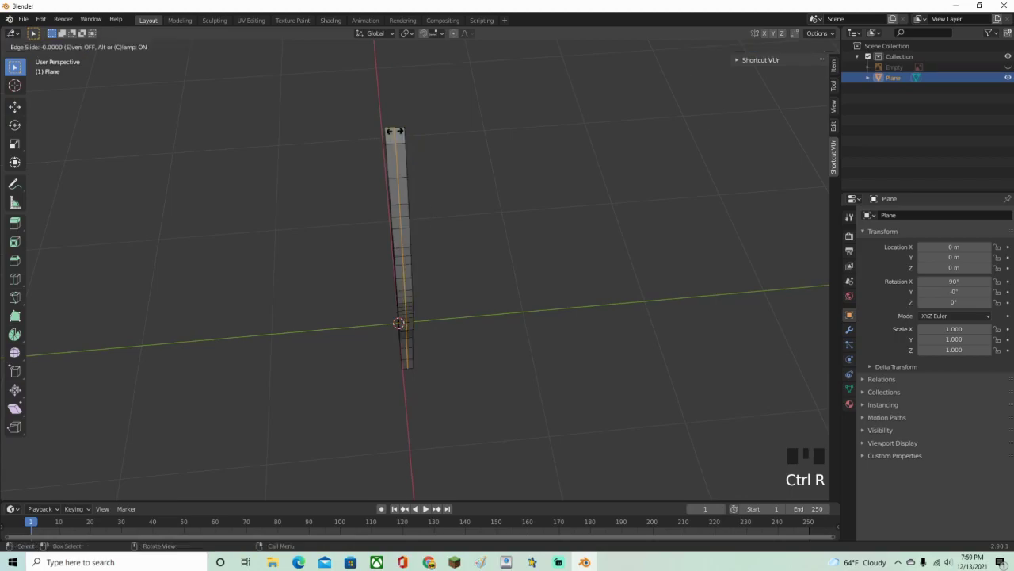
left_click(394, 131)
middle_click_drag(398, 309, 397, 355)
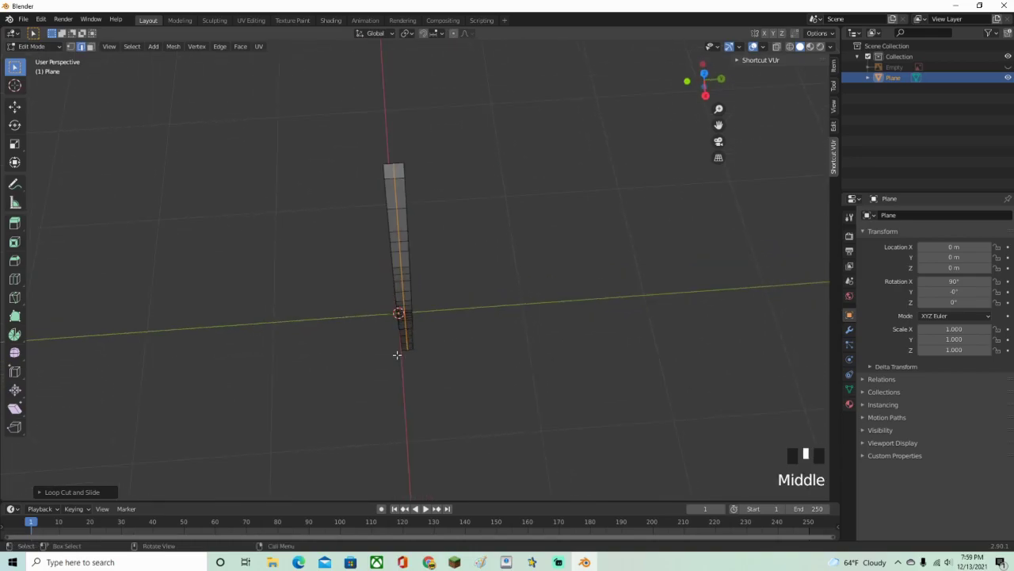
key("ctrl+z")
Add one loop cut around the blade's outline at the middle of its thickness.
key("ctrl+r")
left_click(393, 169)
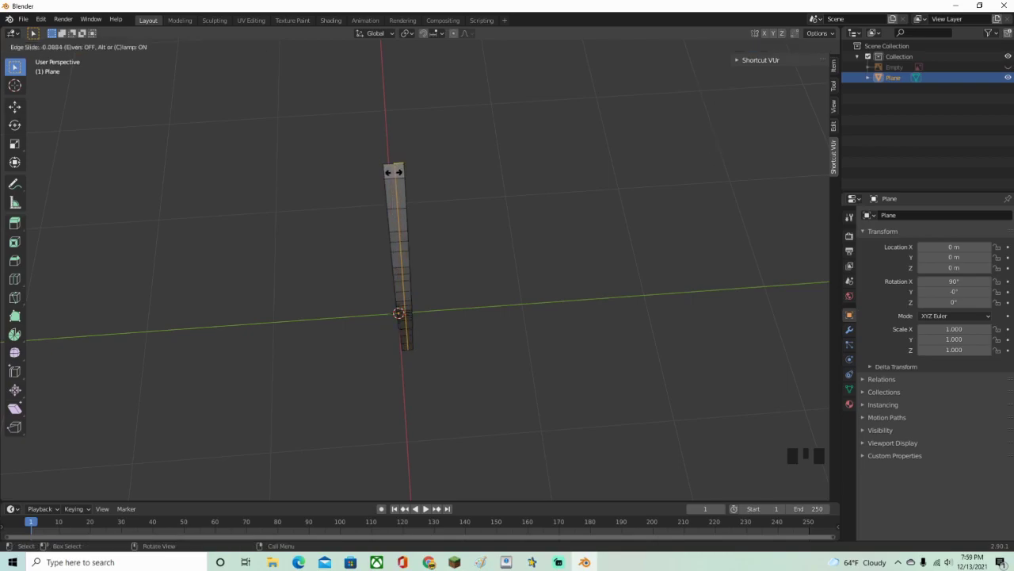
left_click(394, 172)
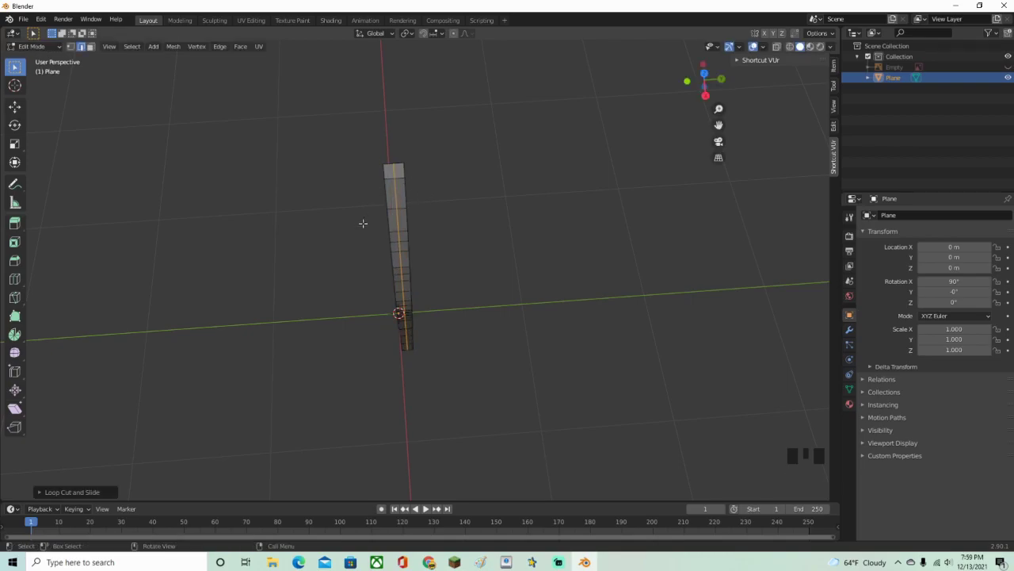
Scale the centre edge loop outward by about 1.37 along X and about 1.13 along Z, and deselect it.
middle_click_drag(432, 301, 558, 289)
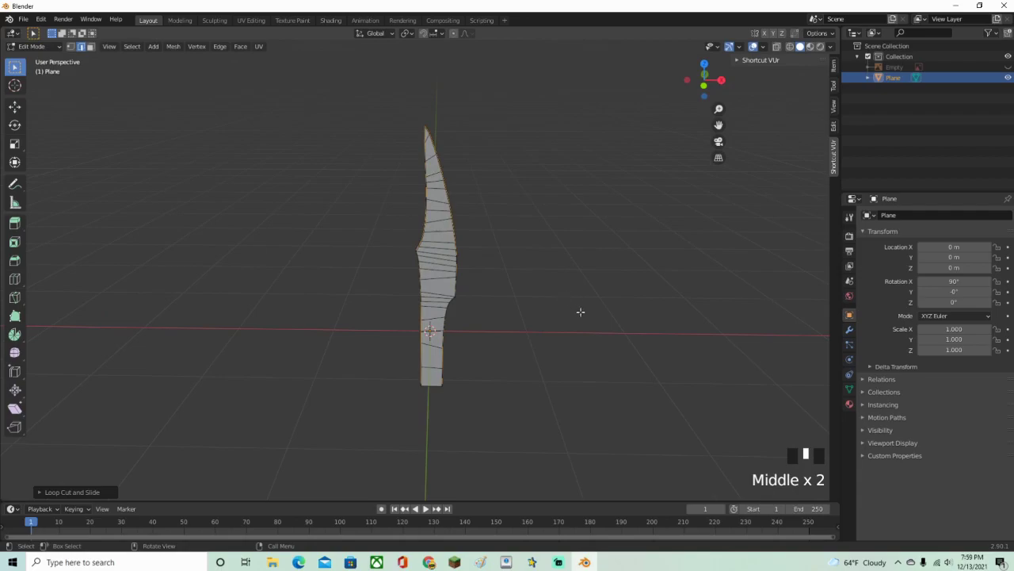
key("s")
key("x")
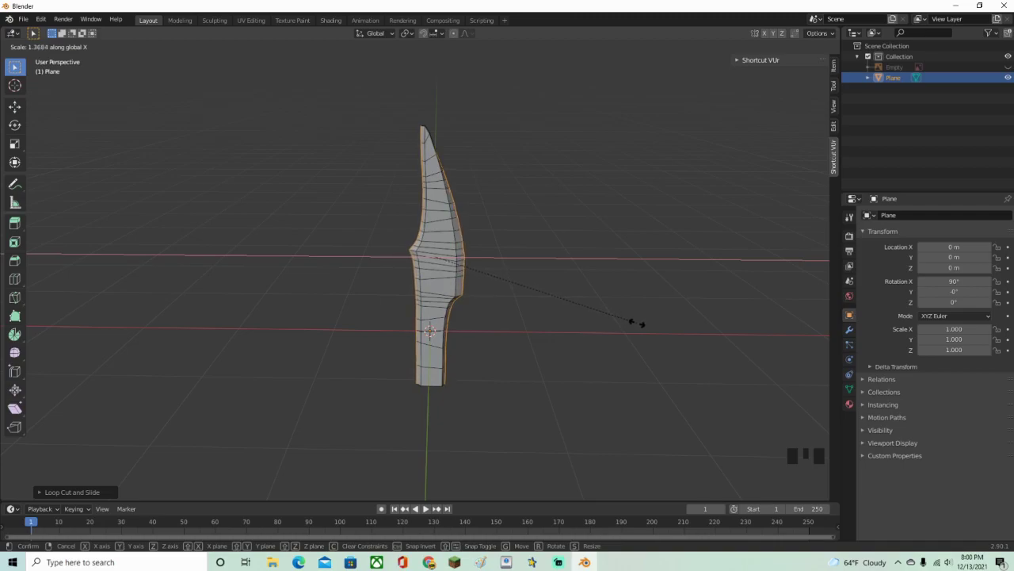
left_click(636, 323)
key("s")
key("z")
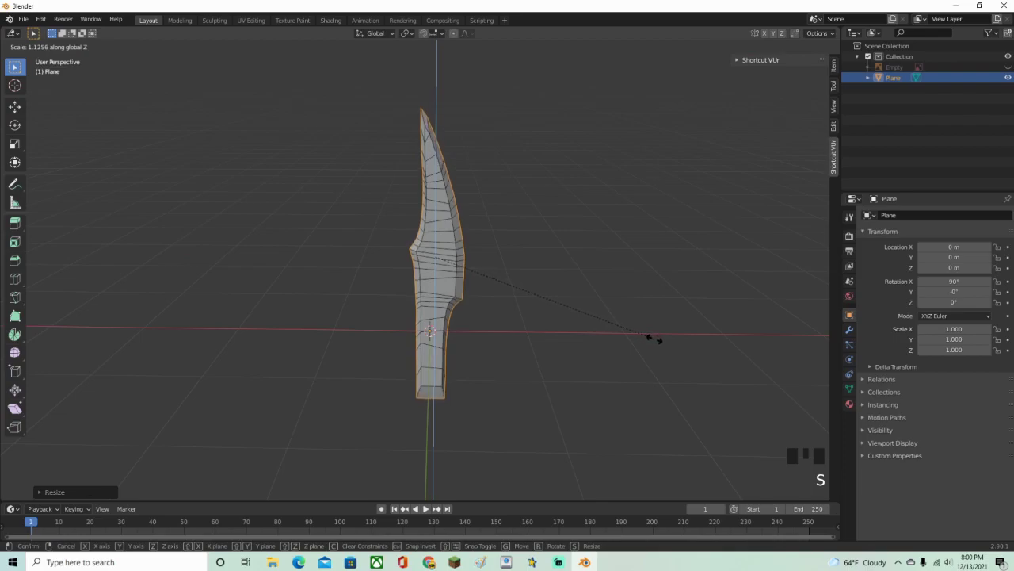
left_click(654, 339)
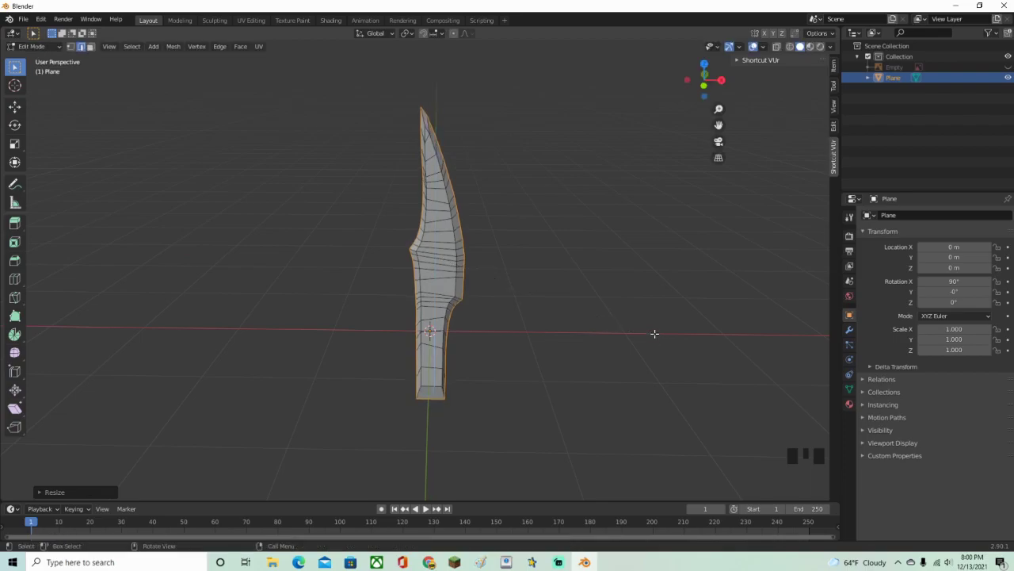
left_click(600, 303)
In front view with vertex selection, move the tip vertex and the neighbouring outer vertex down about 0.08 m.
middle_click_drag(599, 304, 606, 275)
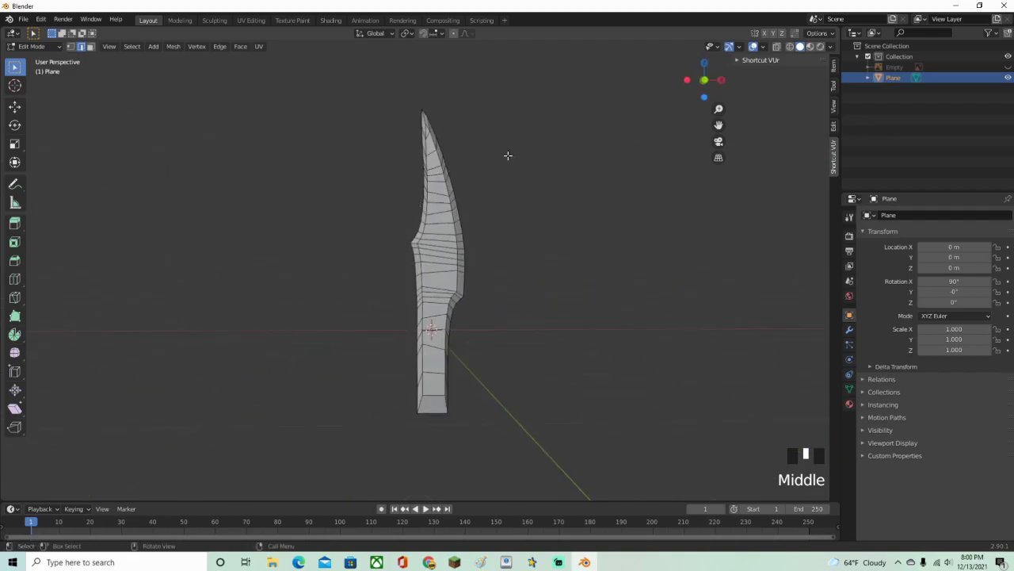
left_click(705, 79)
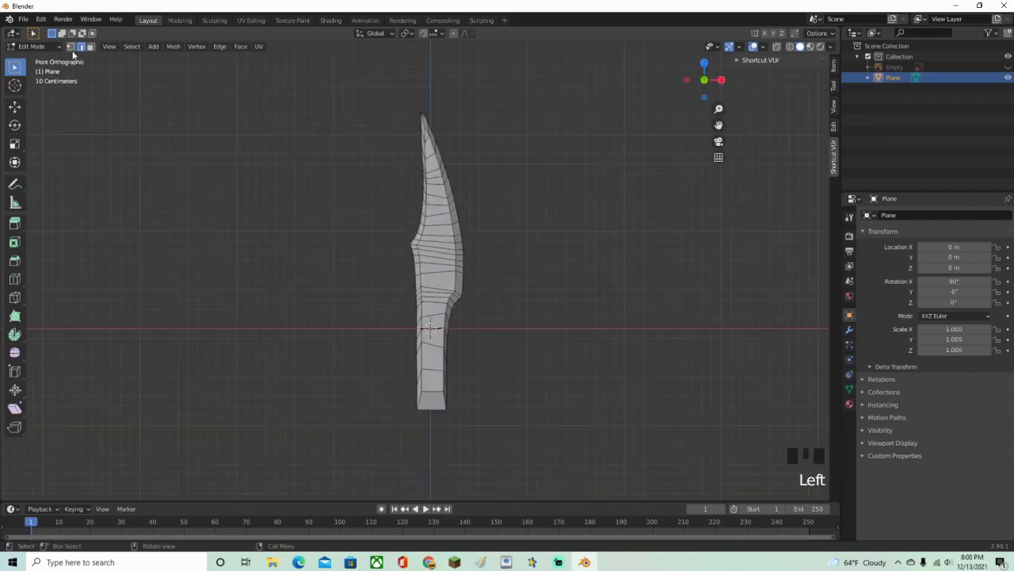
left_click(72, 48)
middle_click_drag(258, 101, 252, 210, "shift")
scroll(430, 172, "up", 8)
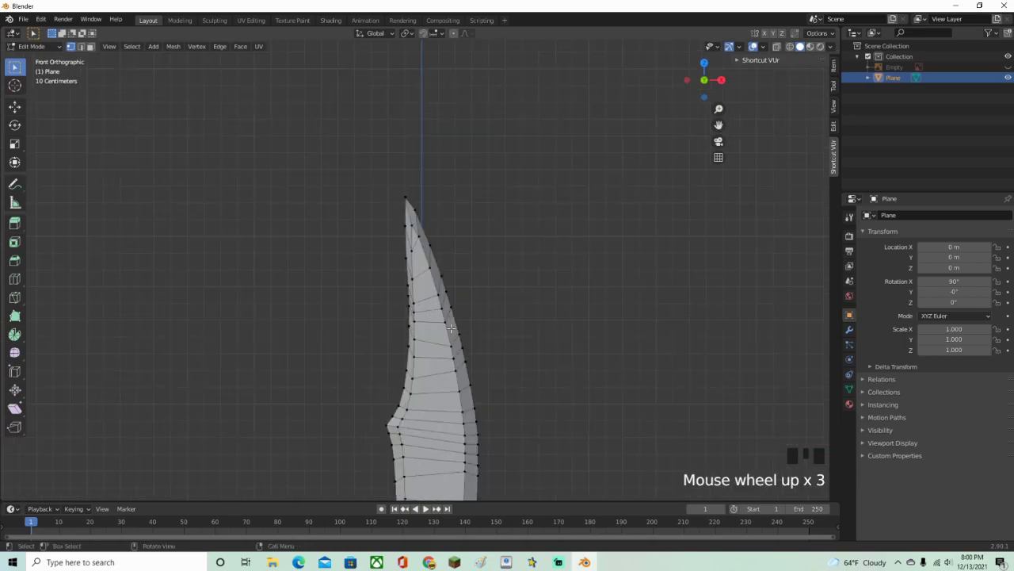
middle_click_drag(436, 172, 435, 241, "shift")
scroll(436, 259, "up", 1)
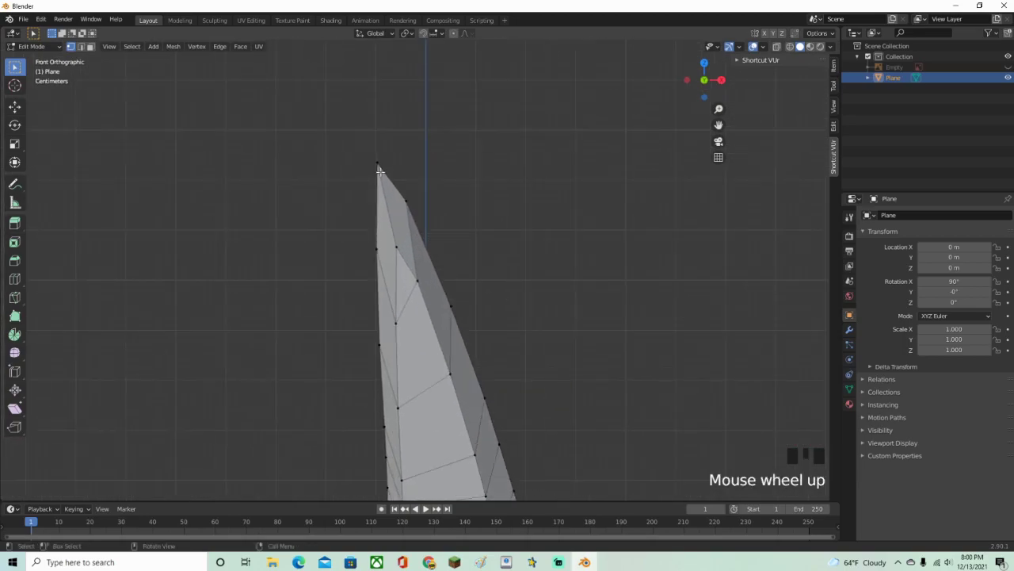
left_click(378, 165)
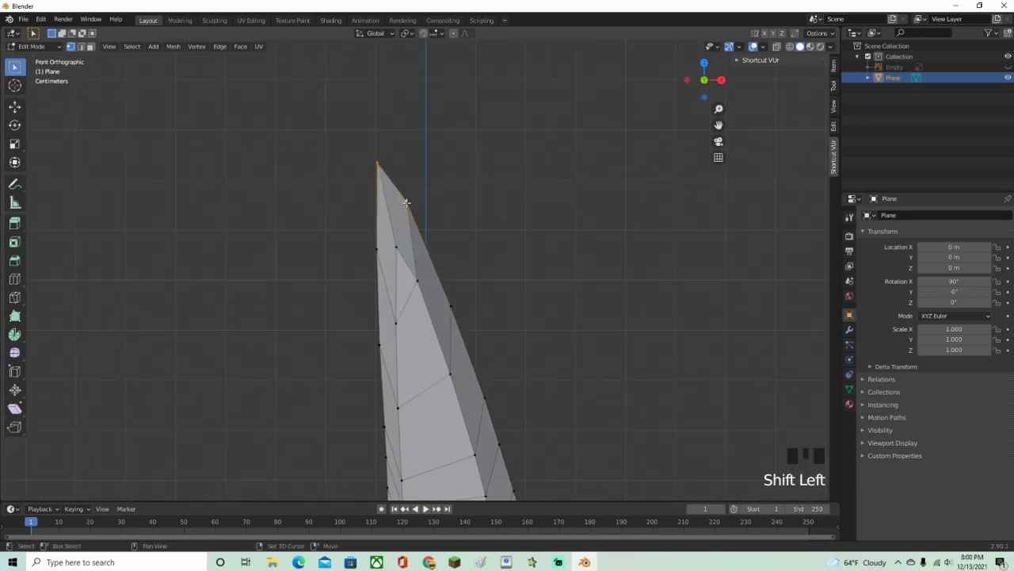
key("g")
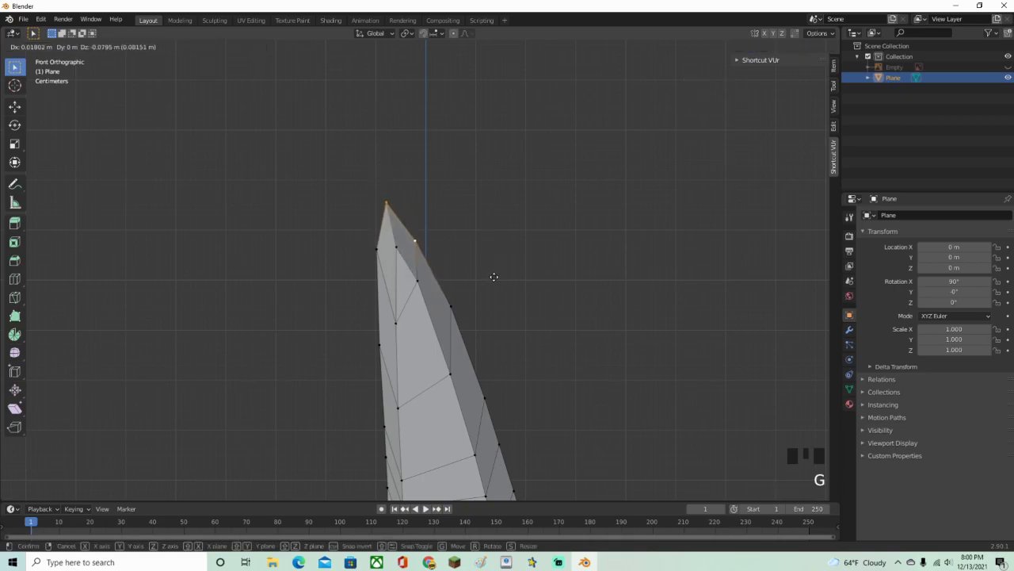
left_click(494, 279)
Move the outer vertex just below the tip on the blade's left edge downward to even out the bevel.
left_click(377, 250)
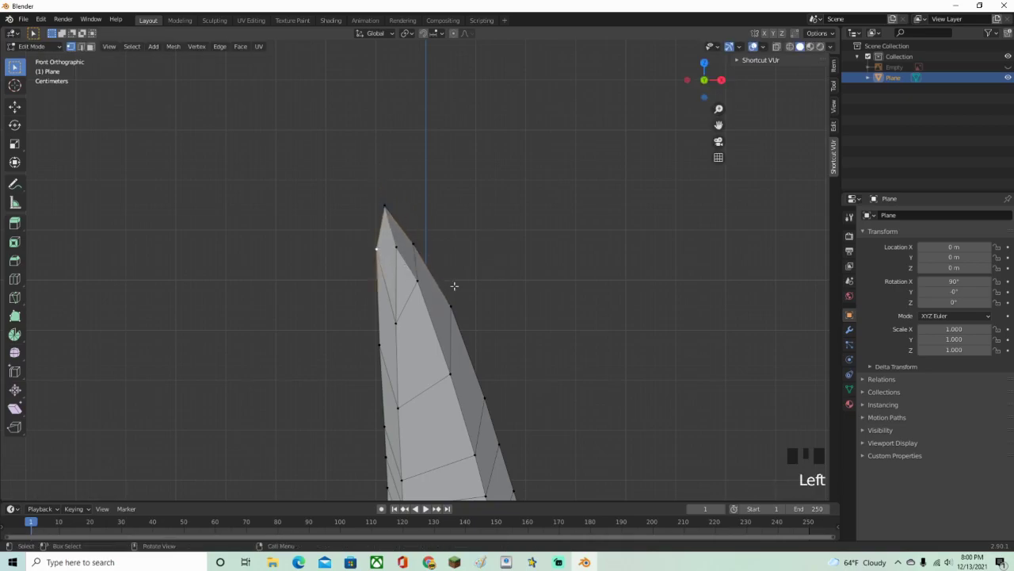
key("g")
left_click(458, 341)
Select the four outer vertices along the handle's right edge and move them slightly outward.
scroll(406, 354, "down", 4)
middle_click_drag(406, 355, 372, 215, "shift")
middle_click_drag(439, 352, 436, 196, "shift")
middle_click_drag(443, 304, 449, 215, "shift")
middle_click_drag(448, 373, 448, 218, "shift")
scroll(407, 391, "up", 2)
left_click(407, 392)
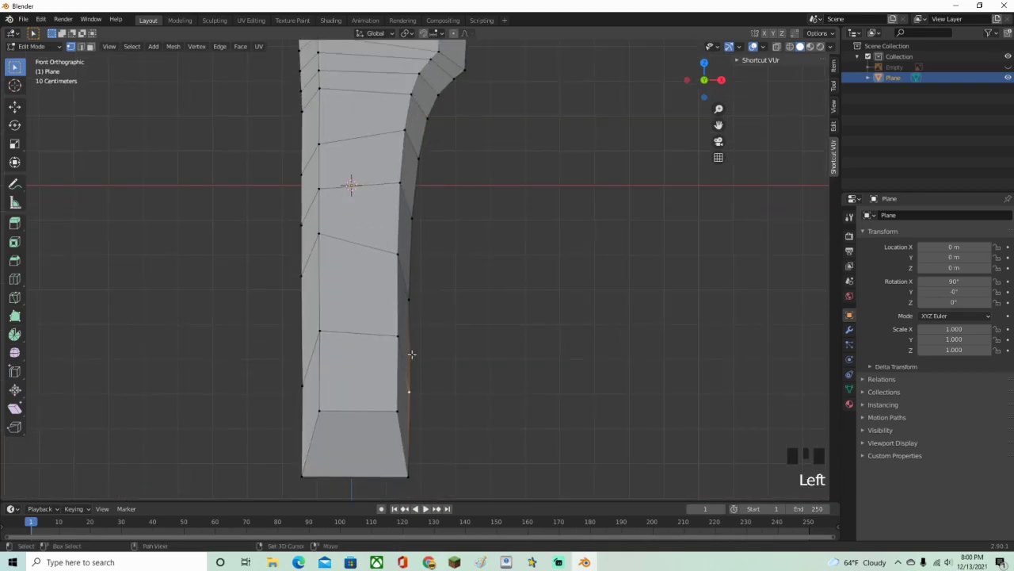
left_click(413, 215)
left_click(409, 389, "shift")
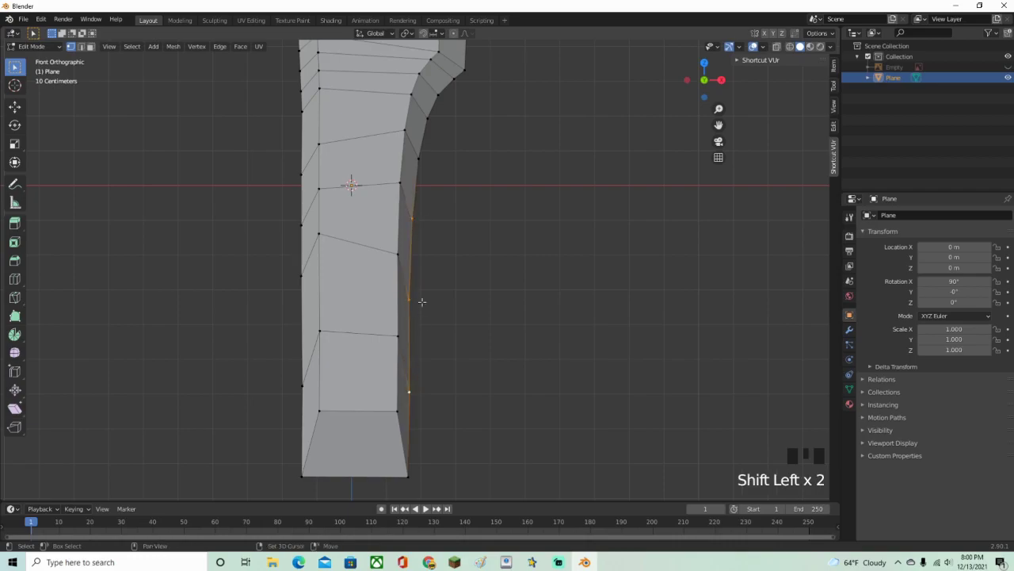
key("g")
left_click(464, 198)
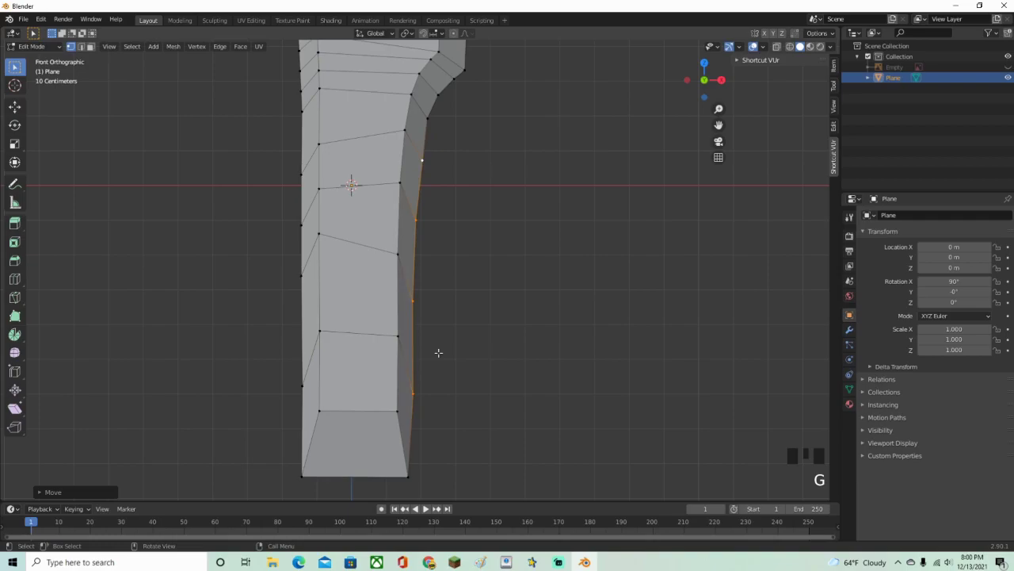
Move the two outer vertices at the handle's bottom end up about 0.17 m.
left_click(412, 420)
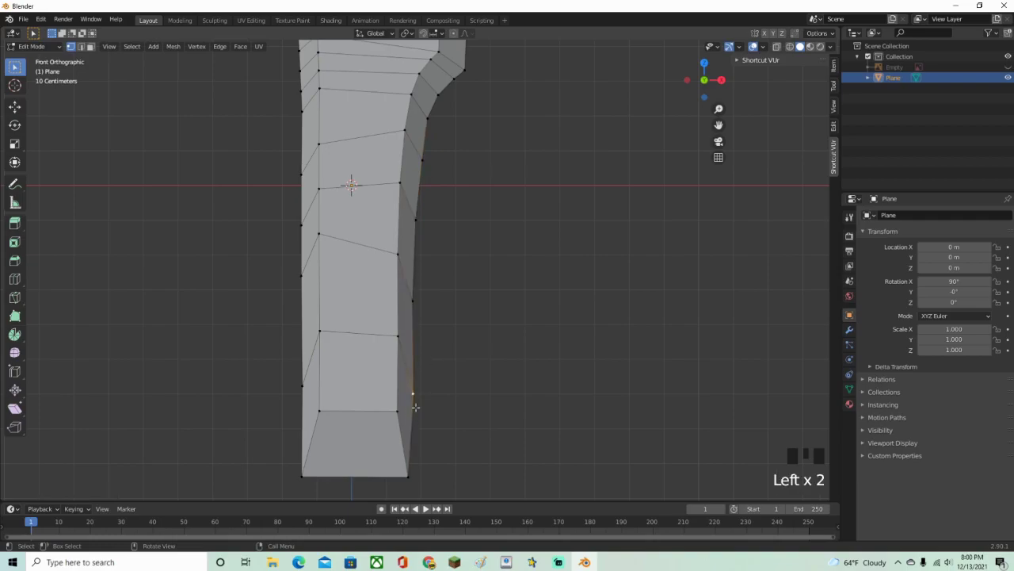
left_click(407, 476, "shift")
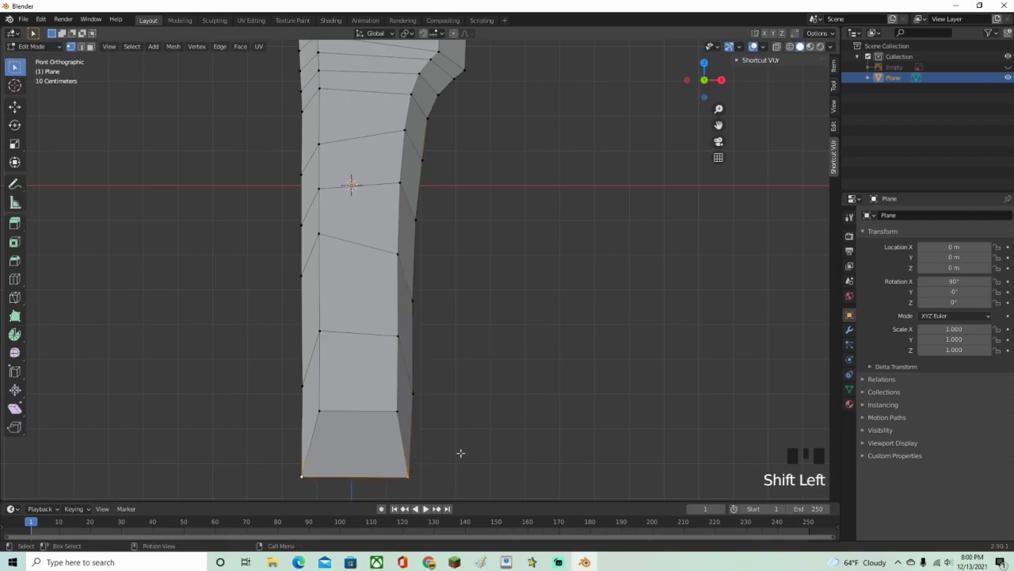
key("g")
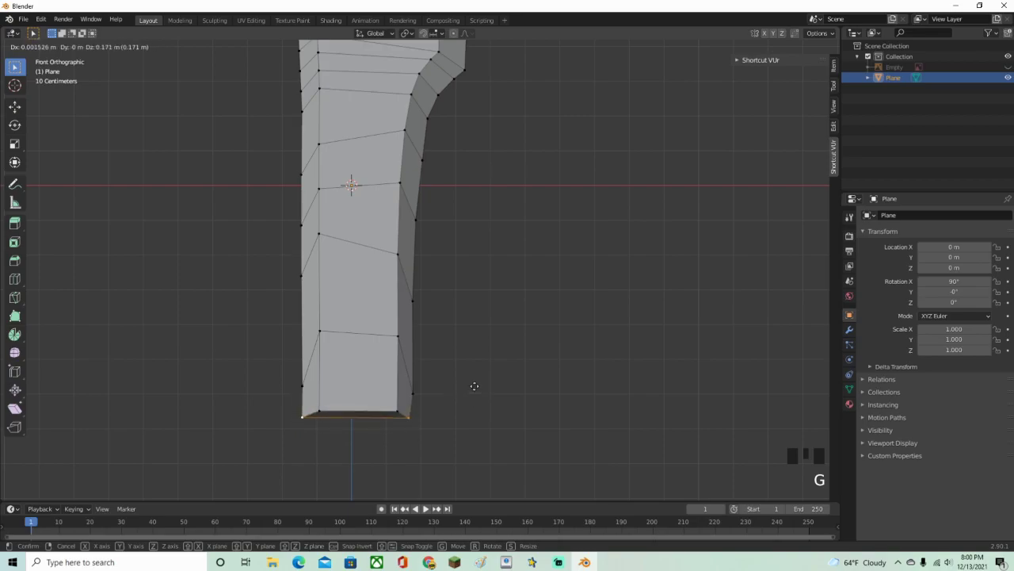
left_click(475, 385)
Select four adjacent outer vertices along the upper part of the blade's left edge and shift them slightly to even out the bevel.
middle_click_drag(476, 385, 478, 389, "shift")
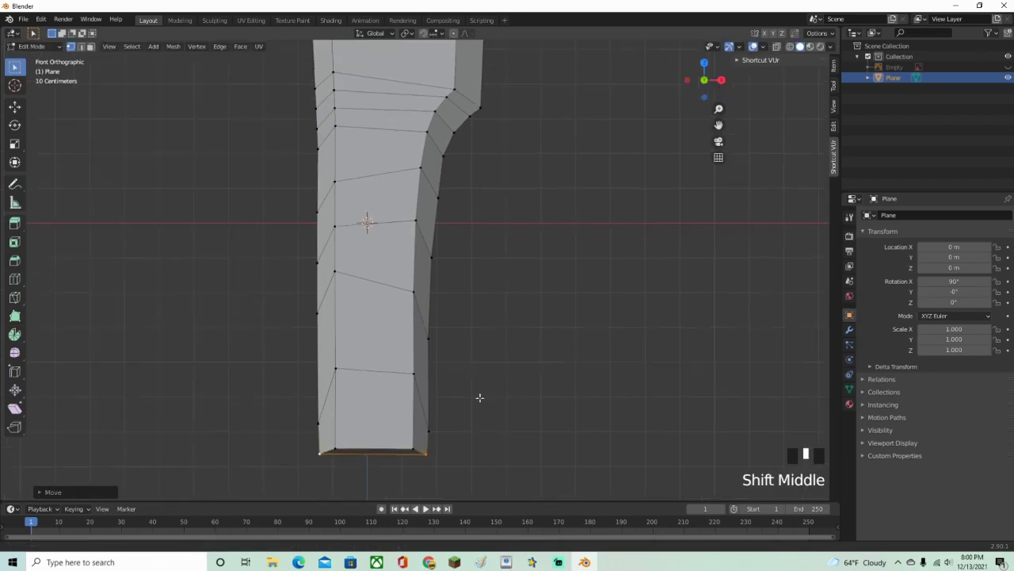
scroll(484, 353, "down", 4)
middle_click_drag(452, 268, 448, 424, "shift")
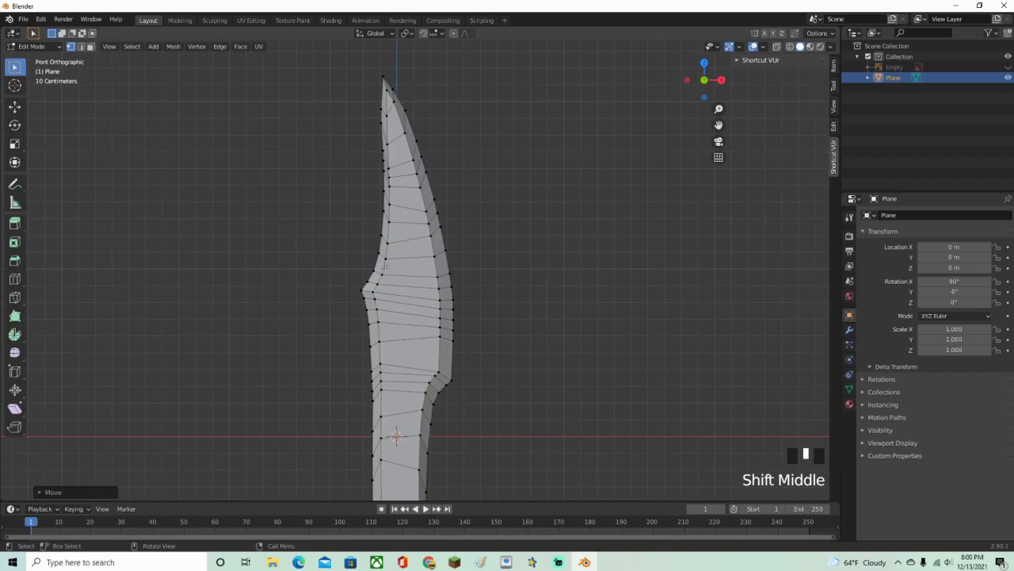
scroll(442, 368, "up", 3)
scroll(442, 368, "up", 1)
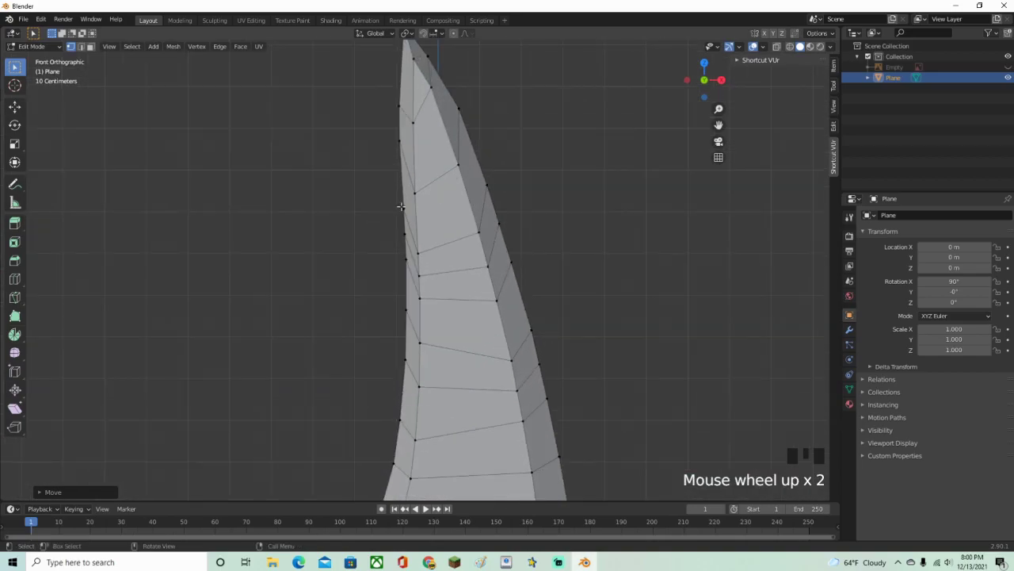
left_click(403, 209)
left_click(406, 260, "shift")
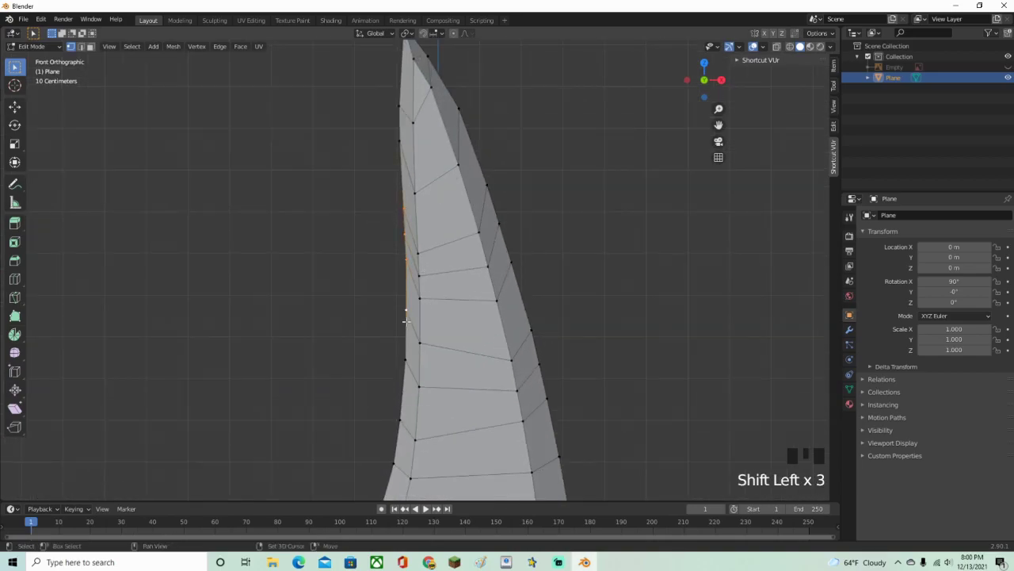
key("g")
left_click(547, 272)
Examine the blade's bevel and silhouette from several angles in Object Mode.
key("Tab")
scroll(548, 276, "down", 3)
middle_click_drag(548, 275, 328, 310)
scroll(328, 310, "down", 2)
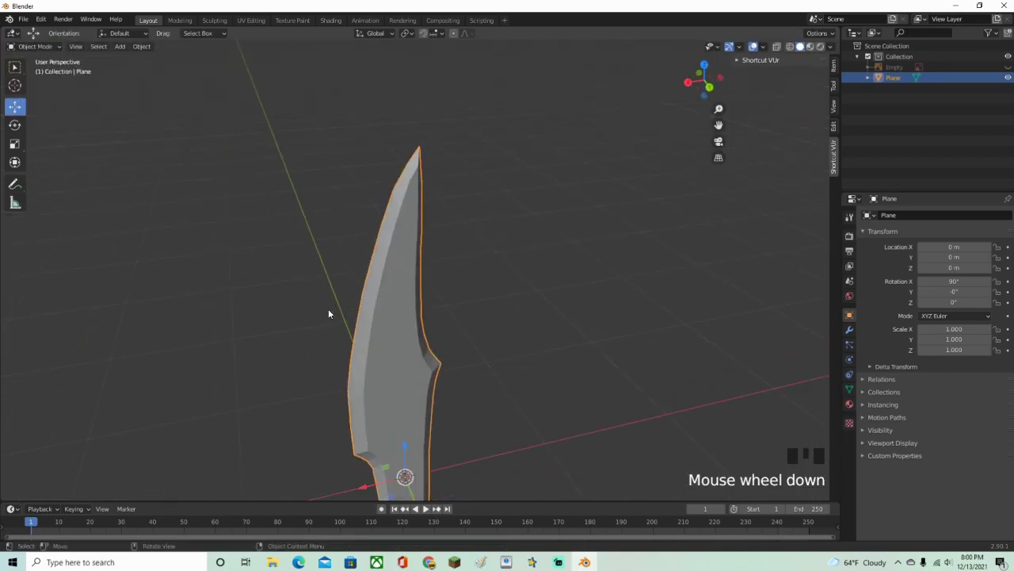
key("Tab")
key("KP_1")
scroll(589, 231, "up", 5)
left_click(588, 230)
middle_click_drag(589, 231, 486, 306)
scroll(433, 285, "down", 3)
key("Tab")
scroll(591, 285, "up", 1)
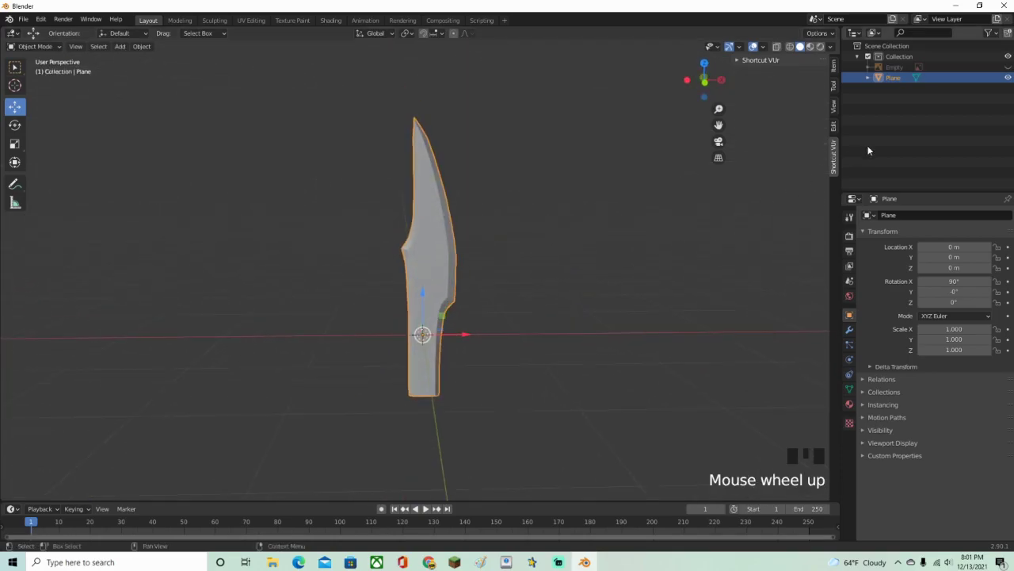
Unhide the sword reference image and return to the front orthographic view.
middle_click_drag(611, 256, 557, 280, "shift")
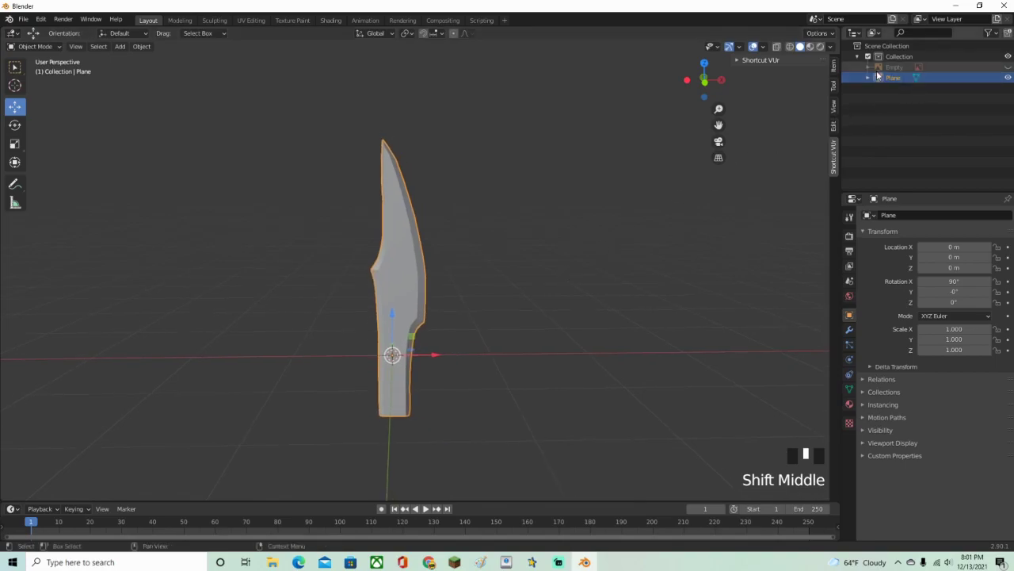
left_click(1008, 67)
middle_click_drag(607, 262, 554, 311)
left_click(693, 80)
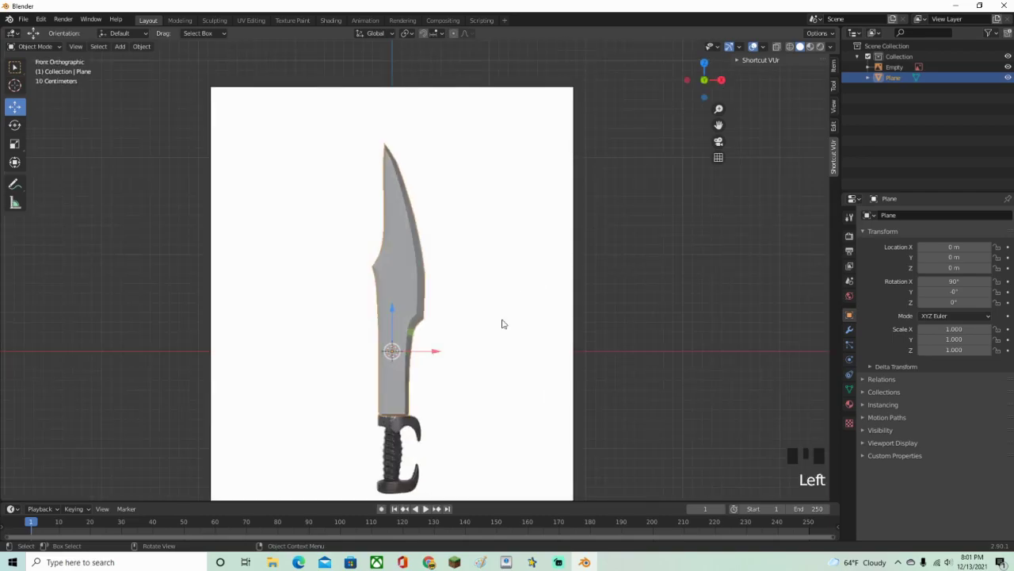
Add a cylinder to the sword mesh in Edit Mode and scale it down to roughly the blade's width.
key("Tab")
middle_click_drag(455, 324, 463, 298, "shift")
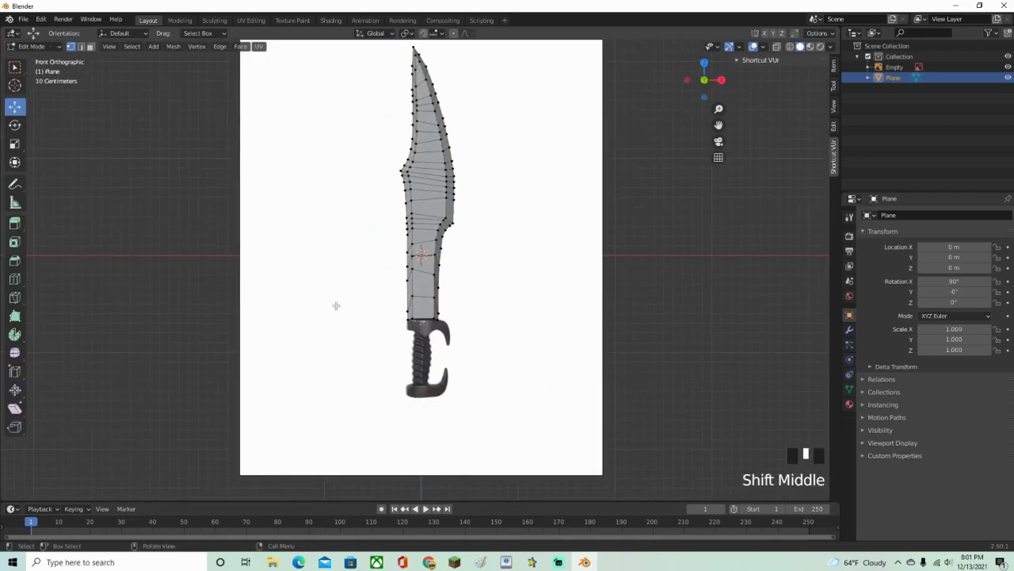
key("shift+a")
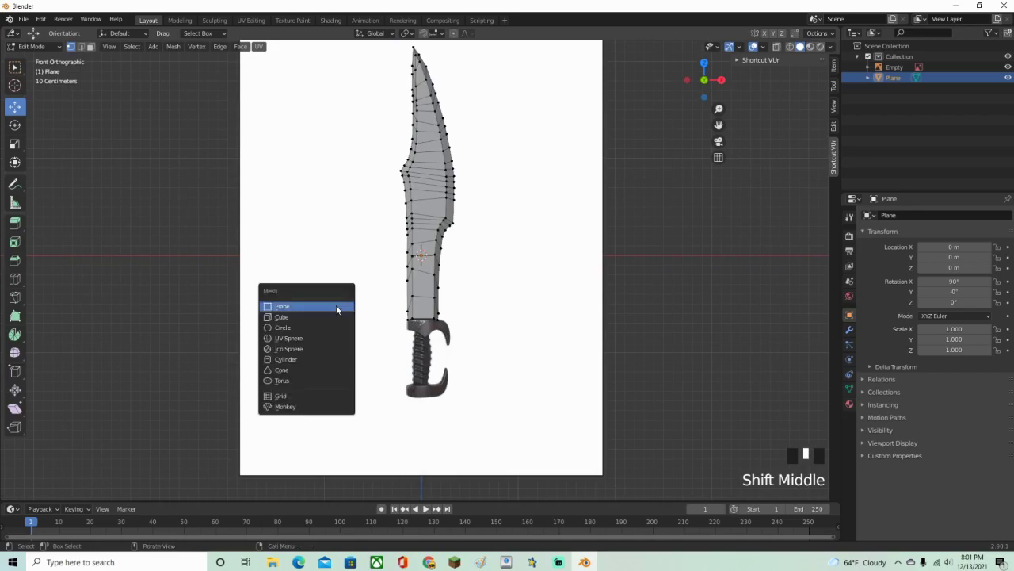
left_click(318, 359)
middle_click_drag(381, 375, 408, 321, "shift")
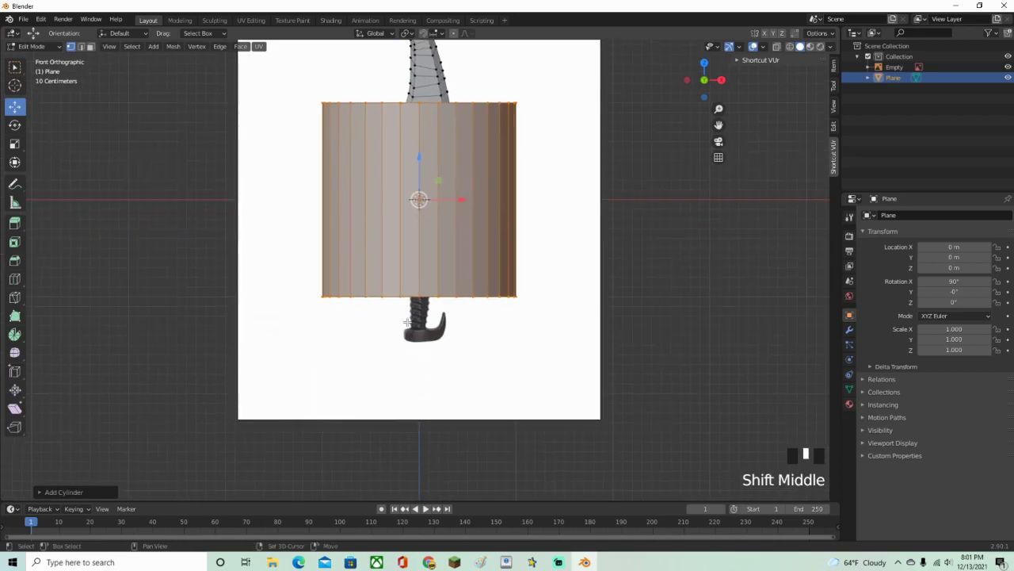
key("s")
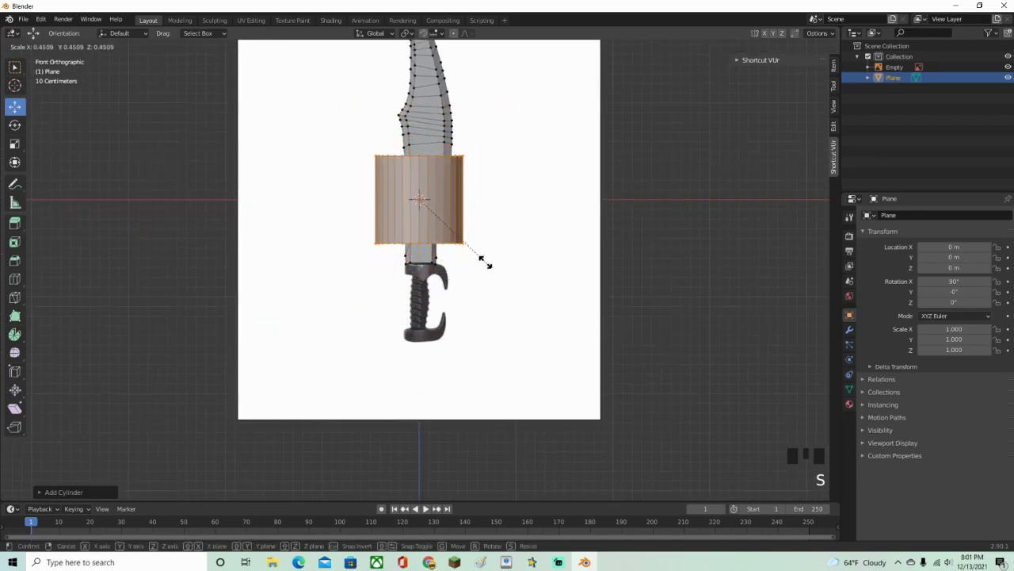
left_click(463, 242)
middle_click_drag(496, 314, 491, 322, "shift")
key("s")
left_click(489, 312)
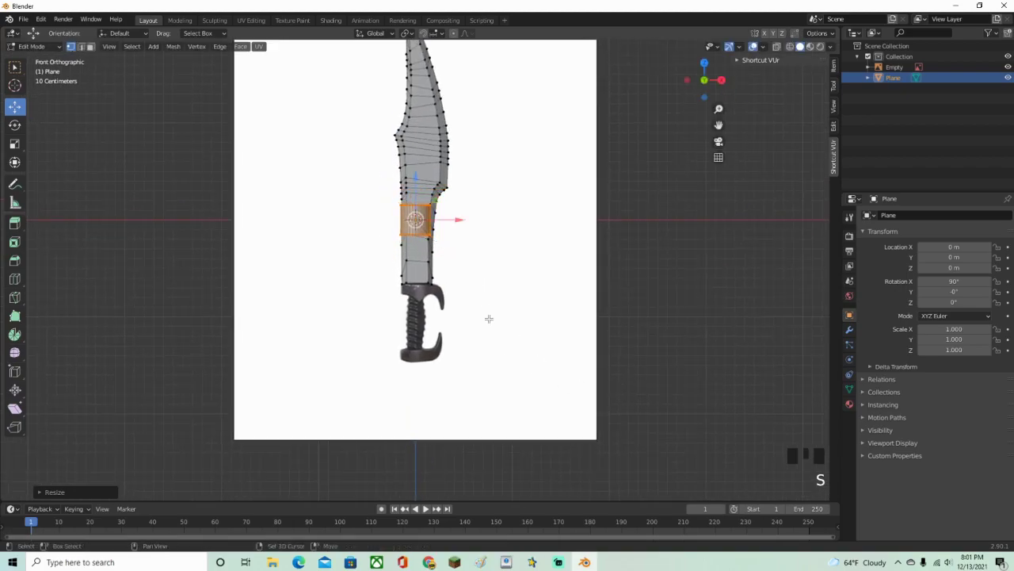
Move the cylinder down along Z onto the grip in the reference image.
middle_click_drag(459, 274, 450, 253, "shift")
left_click_drag(404, 166, 406, 277)
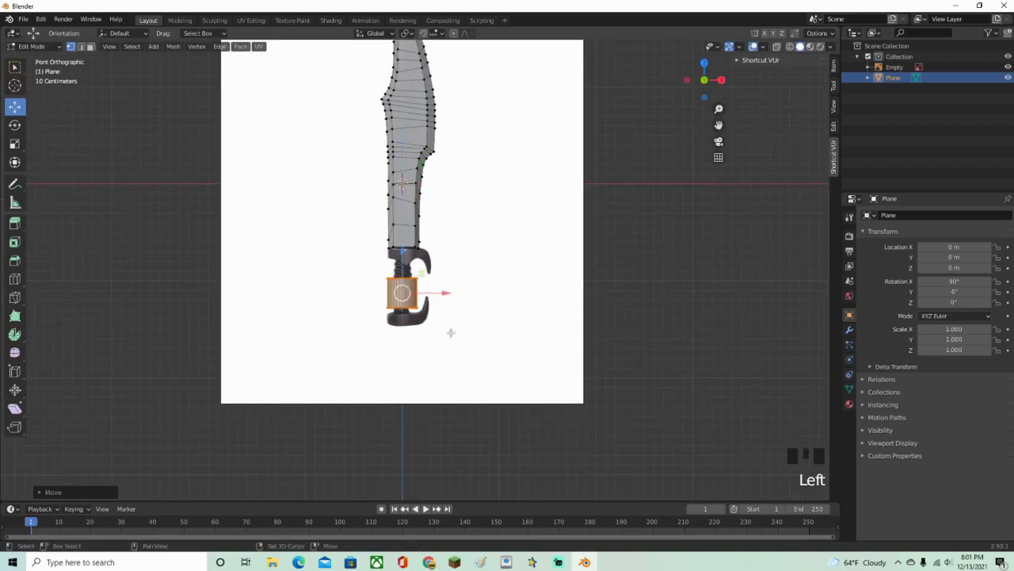
middle_click_drag(443, 319, 464, 323, "shift")
scroll(489, 371, "up", 3)
scroll(489, 371, "up", 5)
middle_click_drag(490, 372, 500, 345, "shift")
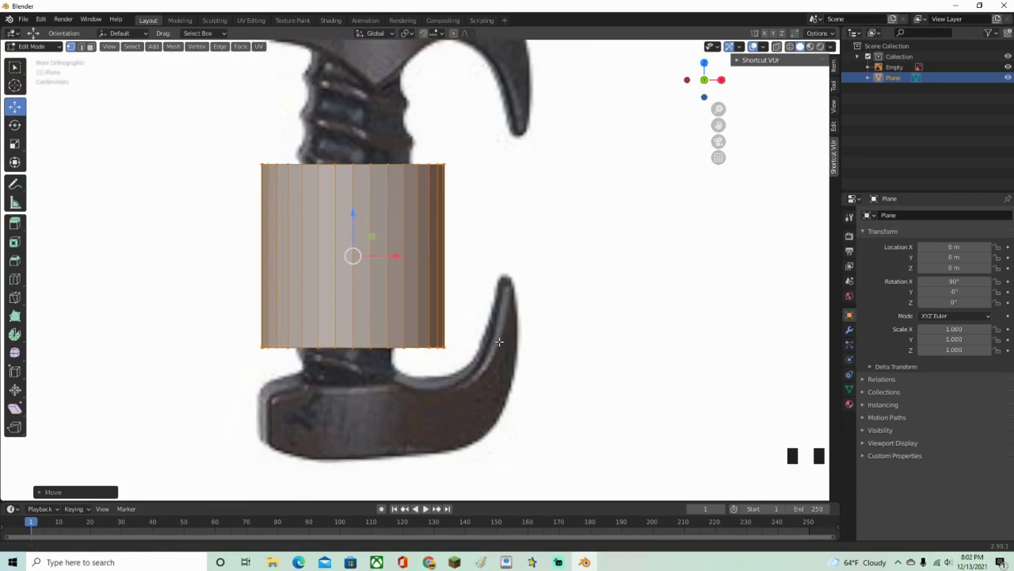
scroll(507, 354, "down", 3)
Scale the cylinder to the grip's width and position it at the grip's lower end, just above the pommel.
key("s")
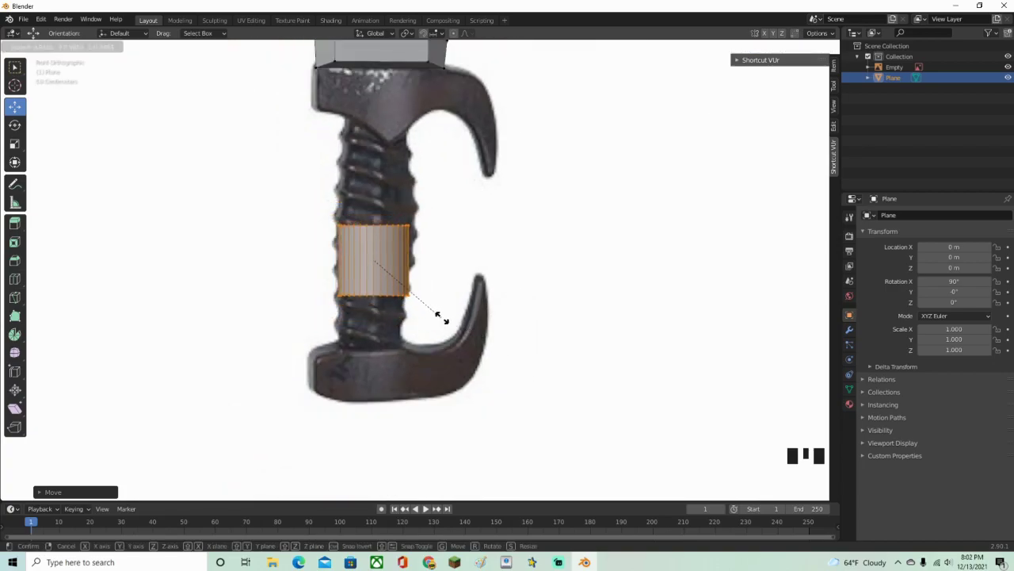
left_click(445, 319)
left_click_drag(377, 232, 395, 296)
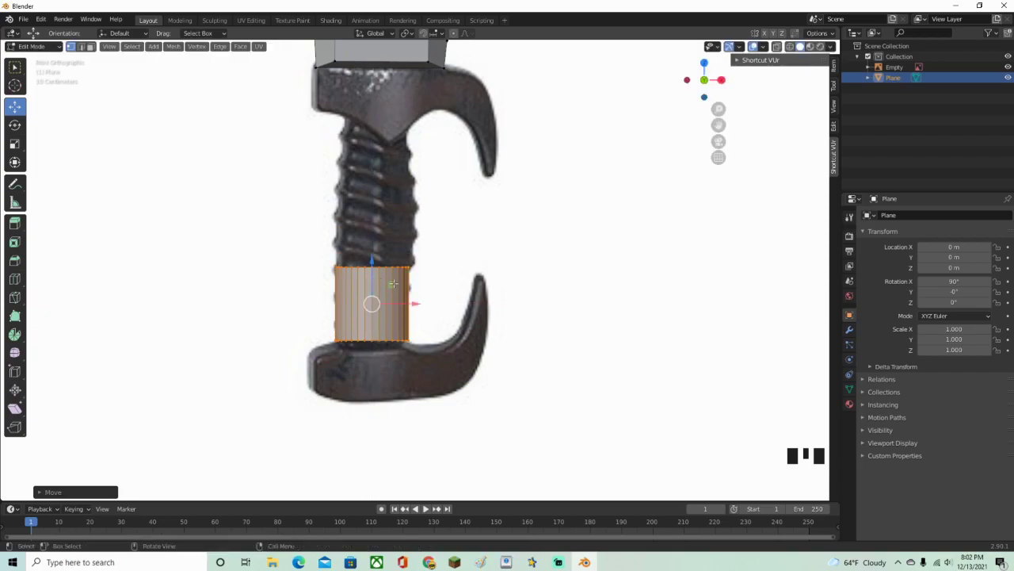
key("s")
left_click(482, 299)
Select the cylinder's top ring and, in front view, scale it up slightly to follow the grip's outline.
scroll(482, 298, "down", 5)
middle_click_drag(482, 299, 476, 261)
left_click_drag(289, 275, 432, 339)
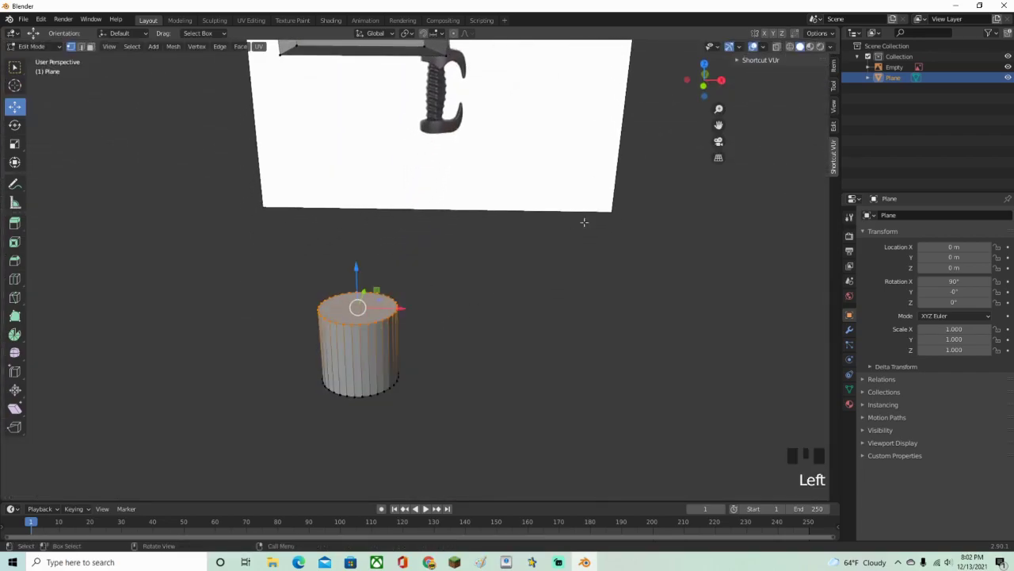
left_click(702, 85)
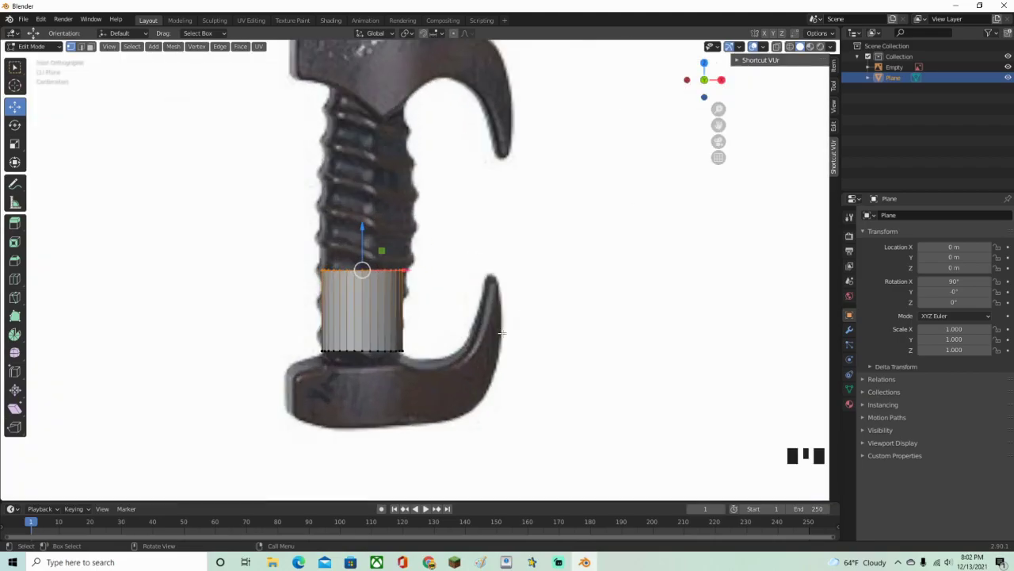
key("s")
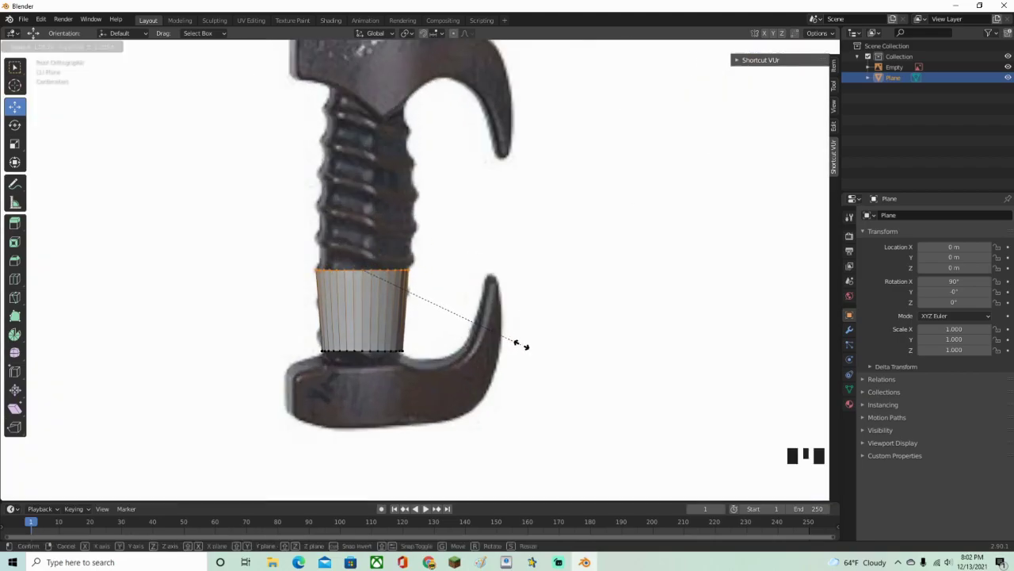
left_click(520, 344)
Extrude the top ring up along Z twice, widening the first new ring and narrowing the second to follow the grip.
key("e")
key("z")
left_click(520, 285)
key("s")
left_click(529, 287)
key("e")
key("z")
left_click(538, 240)
key("s")
left_click(525, 231)
Extrude two more grip sections up along Z to the guard, scaling each new ring down to taper the grip.
key("e")
key("z")
left_click(525, 185)
key("s")
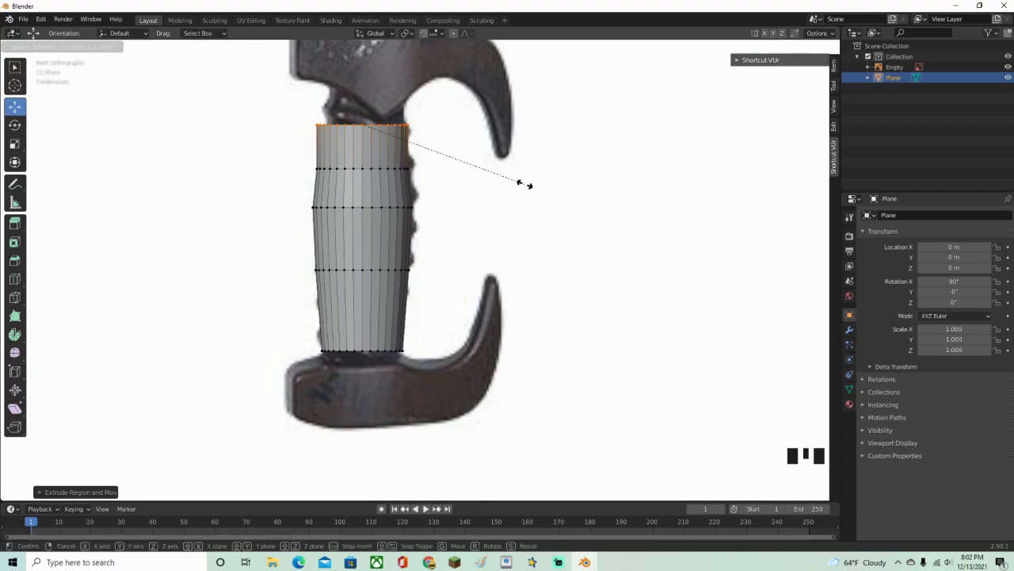
left_click(499, 170)
key("e")
key("z")
left_click(496, 125)
key("s")
left_click(474, 124)
Select the grip's bottom ring, lower it onto the pommel, and scale it to match the reference grip.
left_click(336, 355, "alt")
middle_click_drag(335, 354, 437, 411)
scroll(436, 411, "up", 2)
left_click_drag(424, 412, 268, 371, "shift")
left_click(721, 79)
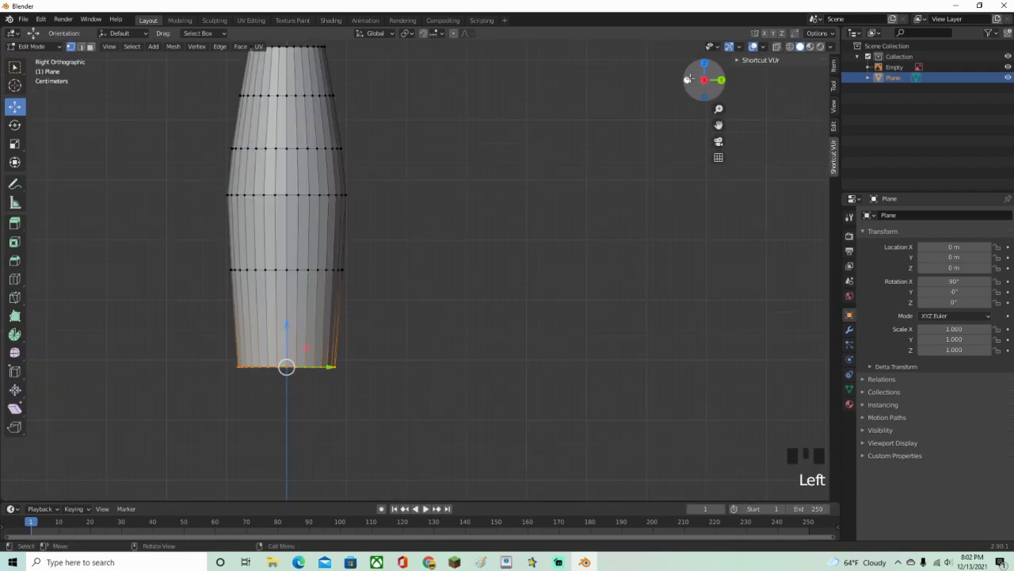
left_click_drag(348, 343, 349, 356)
key("s")
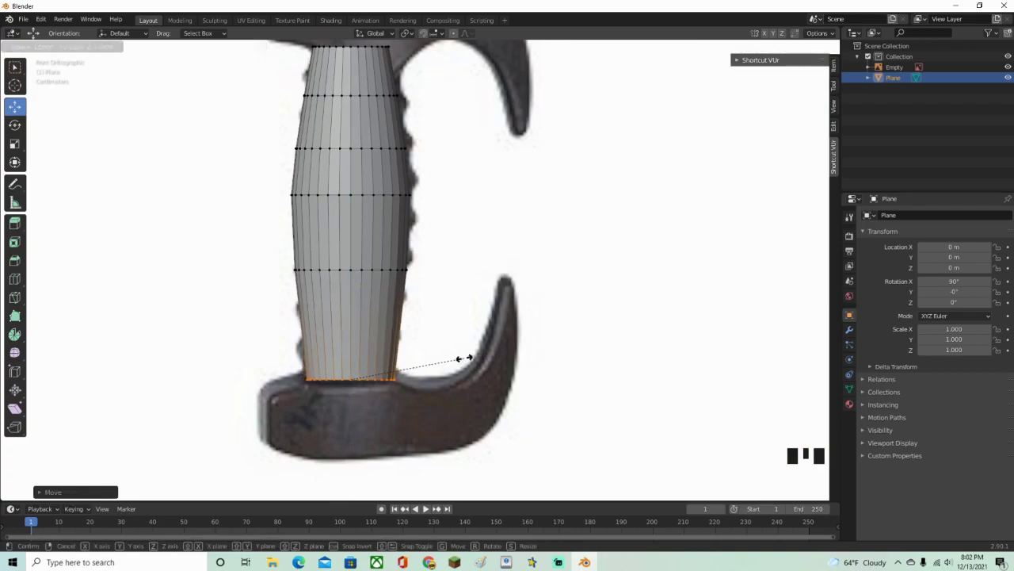
left_click(464, 358)
Duplicate the inner vertex at the blade base's left corner and place the copy at the guard's lower-left corner.
scroll(455, 365, "down", 4)
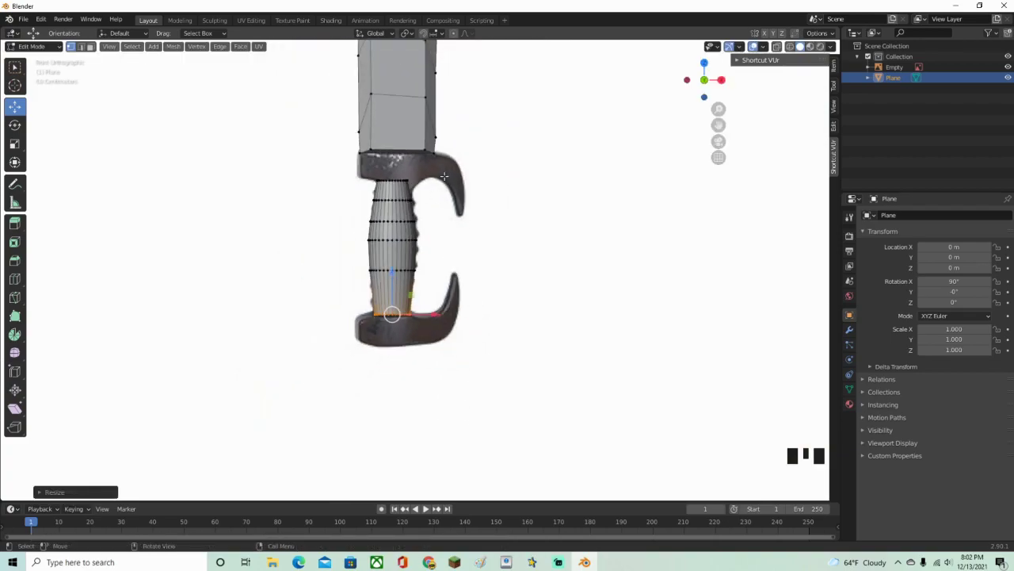
scroll(407, 162, "up", 5)
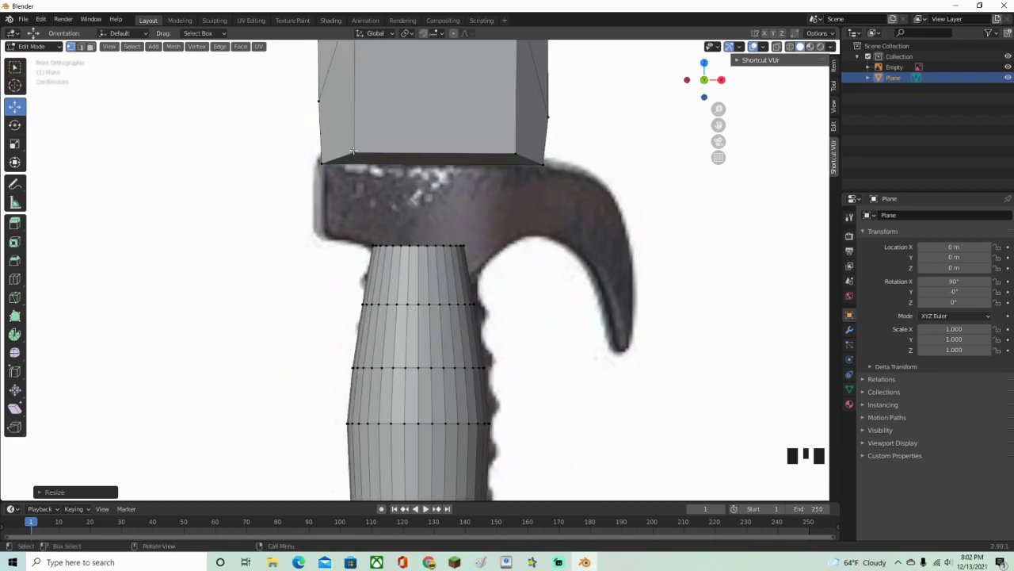
left_click(354, 151)
scroll(443, 269, "up", 3)
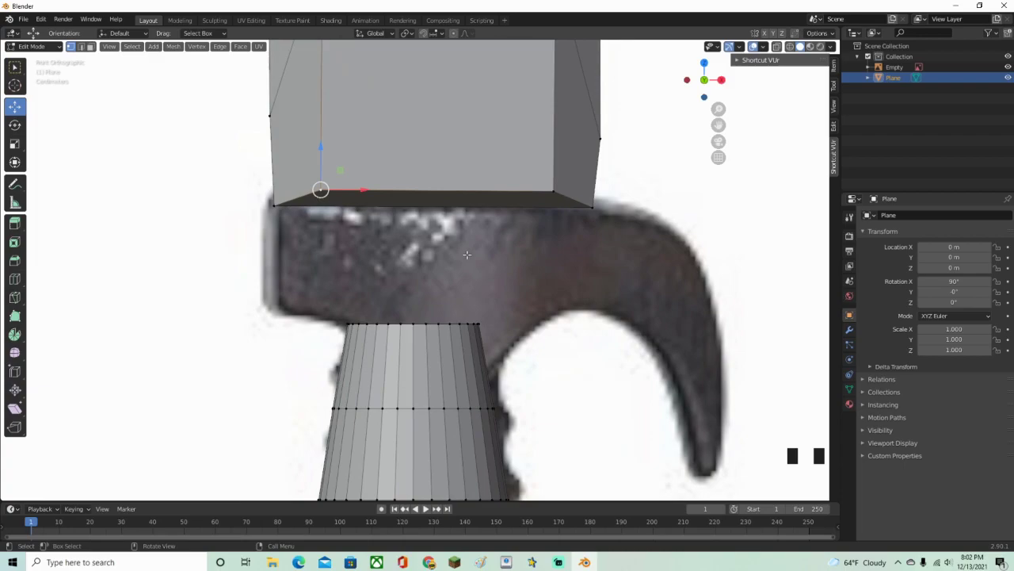
key("g")
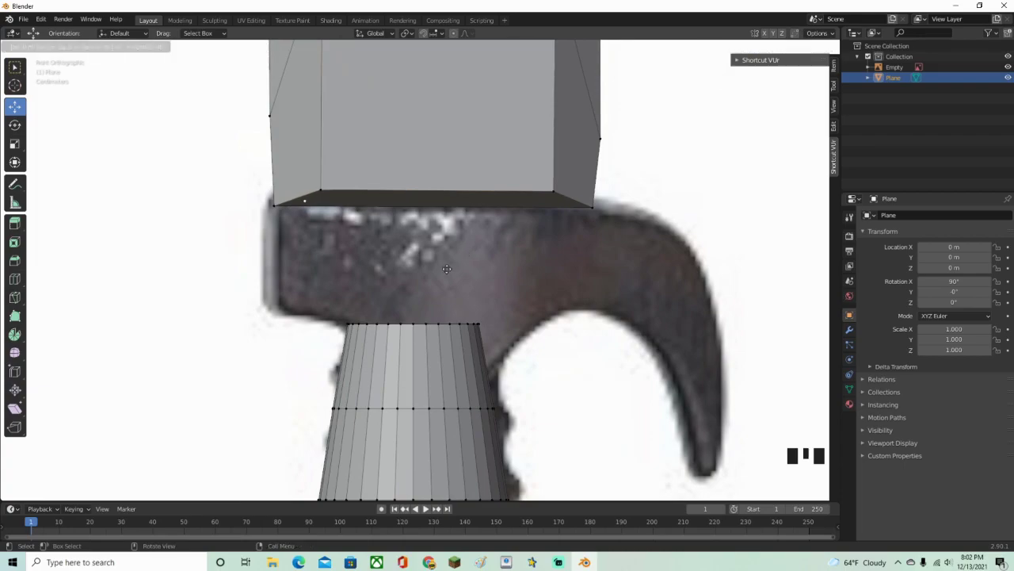
left_click(421, 374)
Extrude the duplicated vertex upward in two segments along the guard's left edge to the blade's base.
scroll(355, 293, "down", 2)
scroll(355, 294, "up", 6)
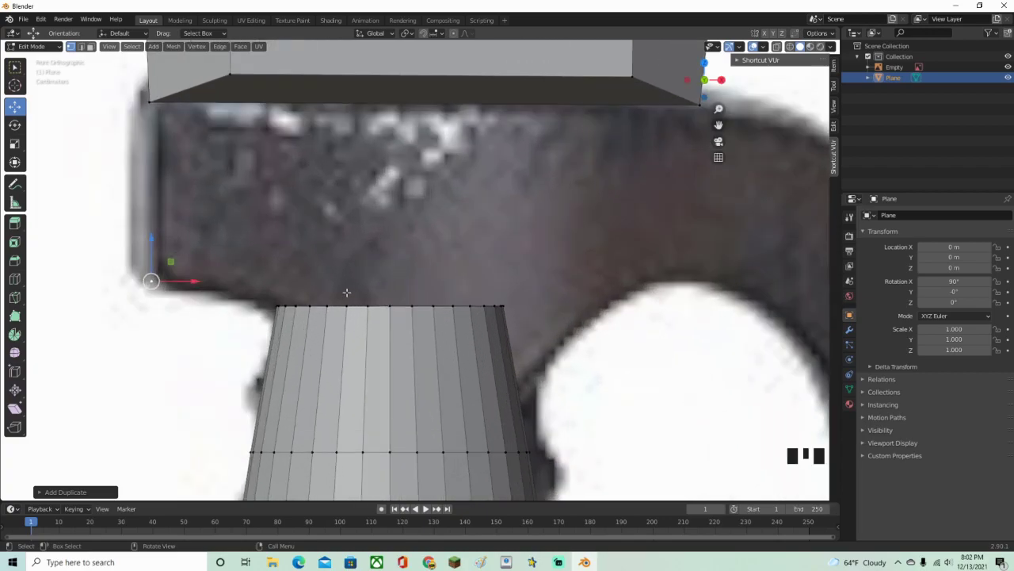
middle_click_drag(281, 273, 427, 342, "shift")
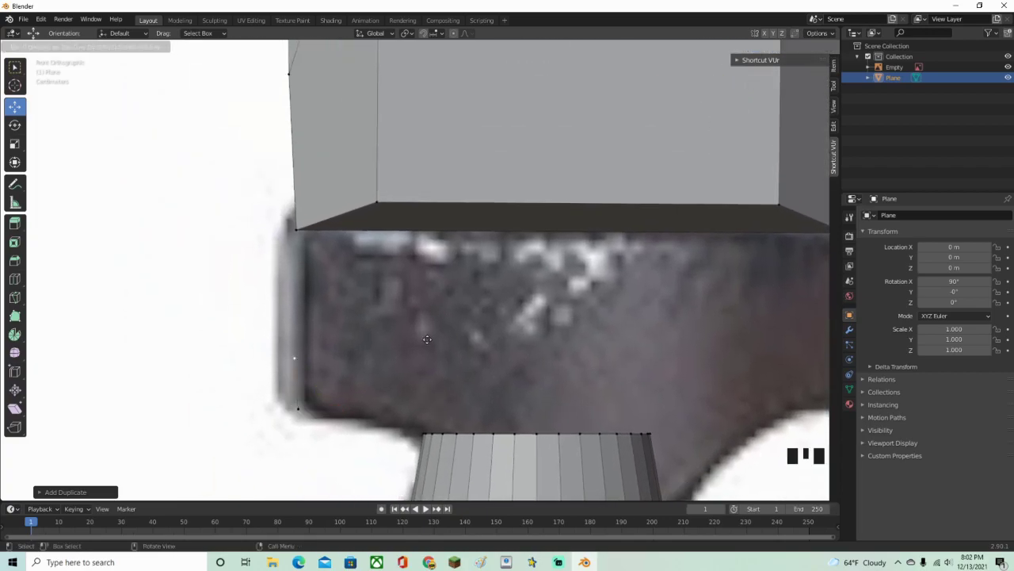
key("e")
left_click(436, 243)
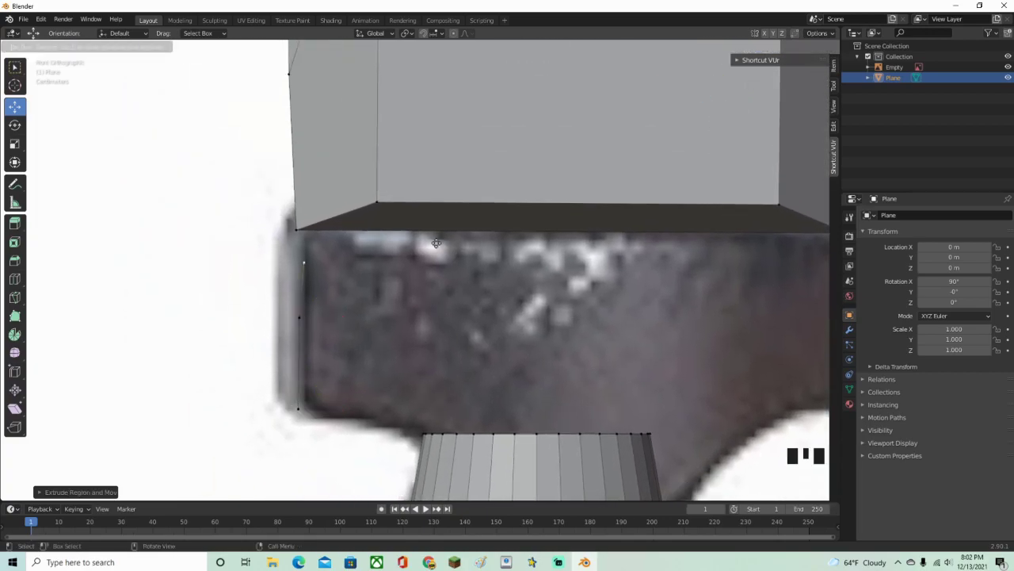
left_click(430, 202)
scroll(402, 311, "down", 2)
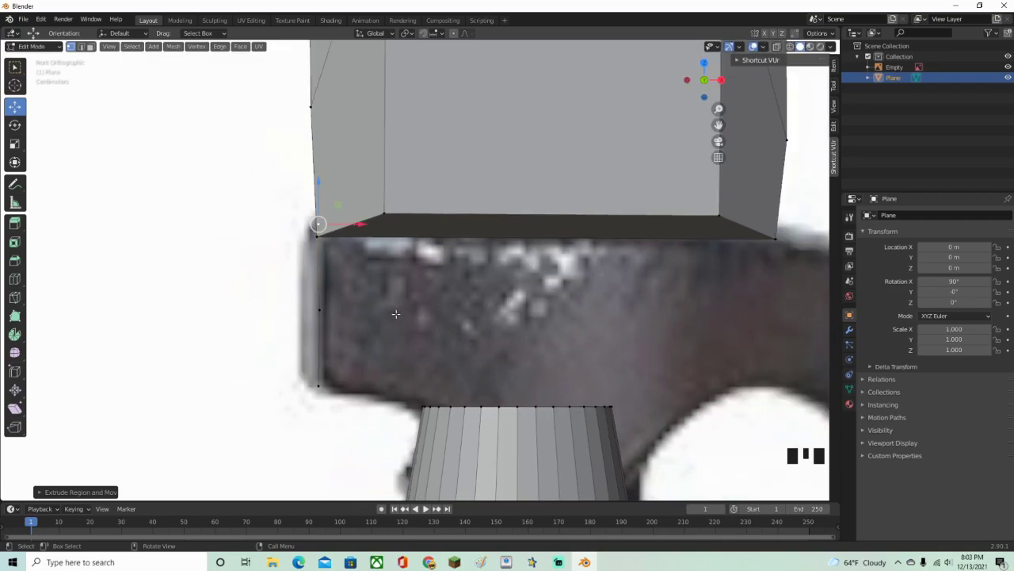
Switch to wireframe shading and move the outline's top vertex onto the guard's upper-left corner.
key("z")
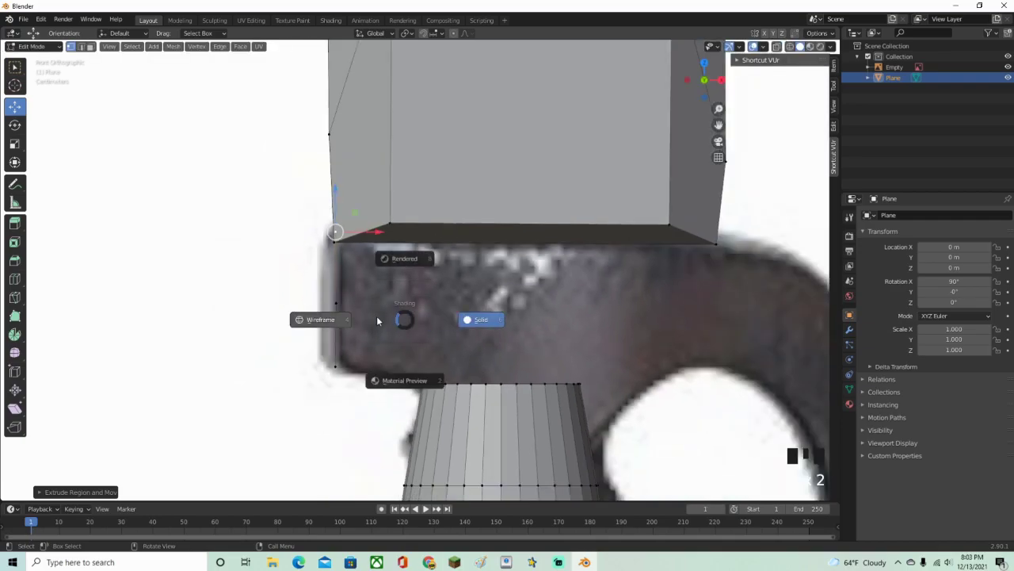
left_click(347, 320)
scroll(349, 325, "up", 2)
middle_click_drag(348, 325, 360, 359, "shift")
scroll(360, 359, "up", 1, "shift")
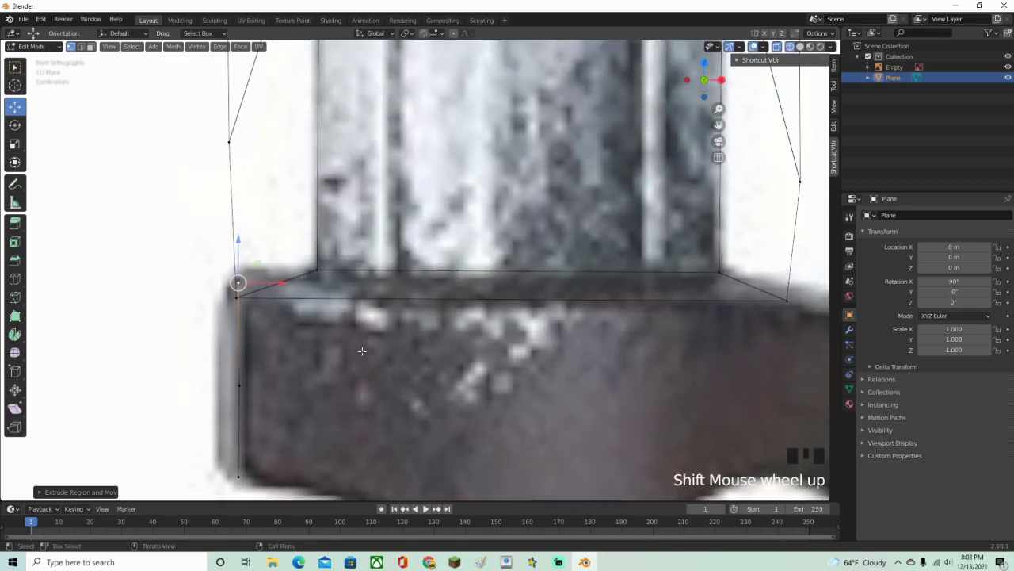
key("g")
left_click(369, 342)
Extrude the corner vertex across the guard's top edge to just past the blade's inner right corner.
middle_click_drag(368, 342, 210, 341, "shift")
key("g")
key("g")
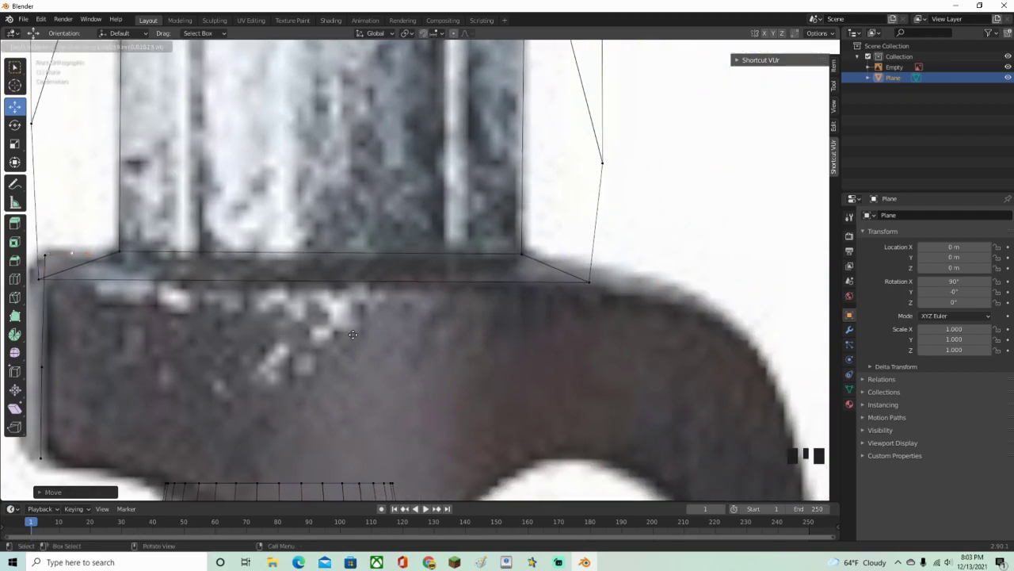
left_click(770, 335)
Extrude the guard outline in three segments around the curve at the upper right, toward the hook's outer edge.
middle_click_drag(770, 335, 412, 275, "shift")
key("e")
left_click(497, 293)
key("e")
left_click(567, 322)
middle_click_drag(567, 323, 507, 222, "shift")
key("e")
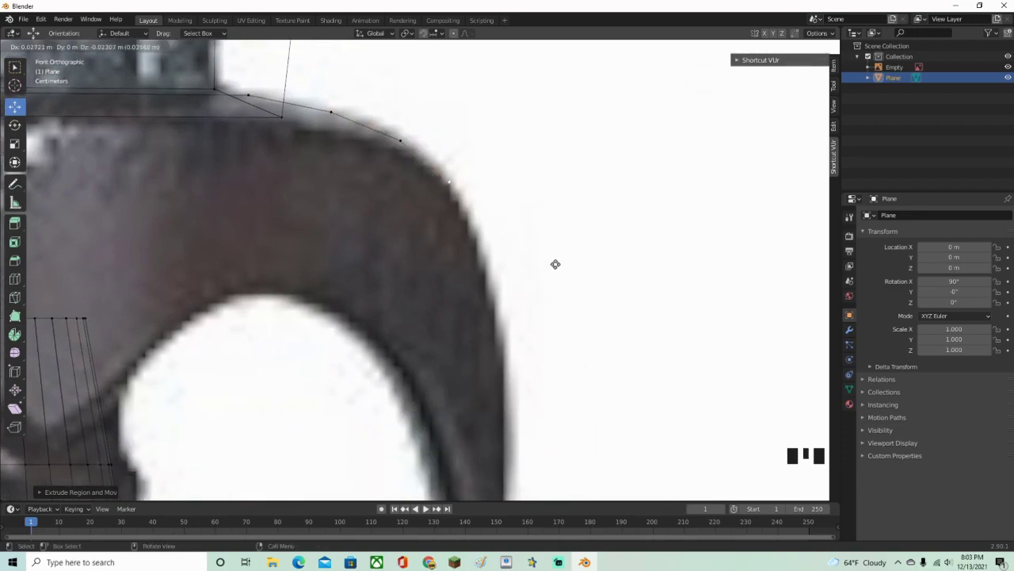
left_click(556, 263)
Extrude the outline down the hook's outer edge and back along the guard's underside to near the lower-left corner.
scroll(552, 267, "down", 3, "shift")
key("e")
left_click(521, 205)
key("e")
left_click(542, 304)
key("e")
left_click(549, 420)
scroll(543, 317, "down", 3, "shift")
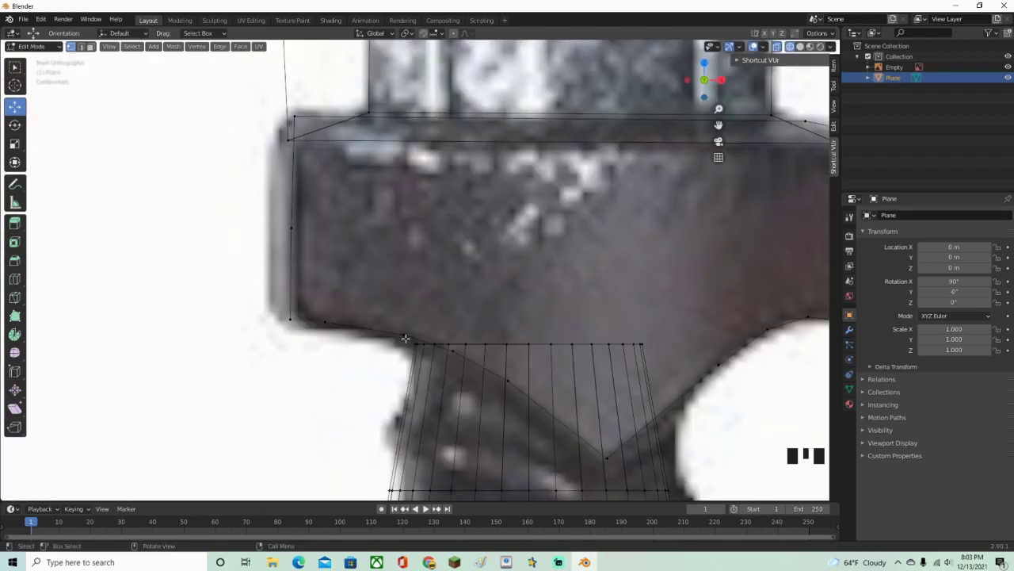
Extrude the outline's end vertex one short segment toward the starting vertex at the guard's lower-left corner.
scroll(405, 338, "up", 5)
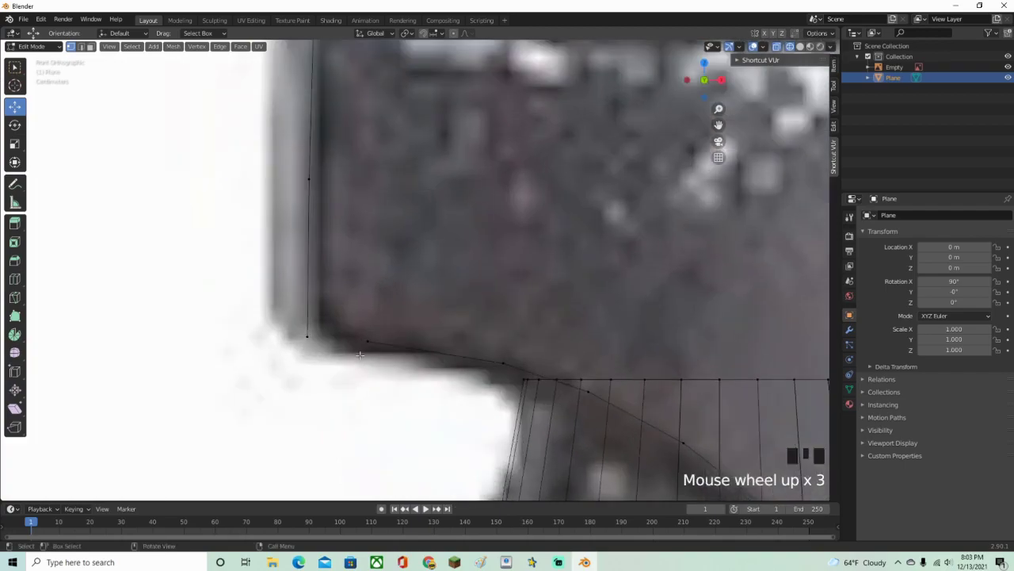
left_click(343, 372)
key("e")
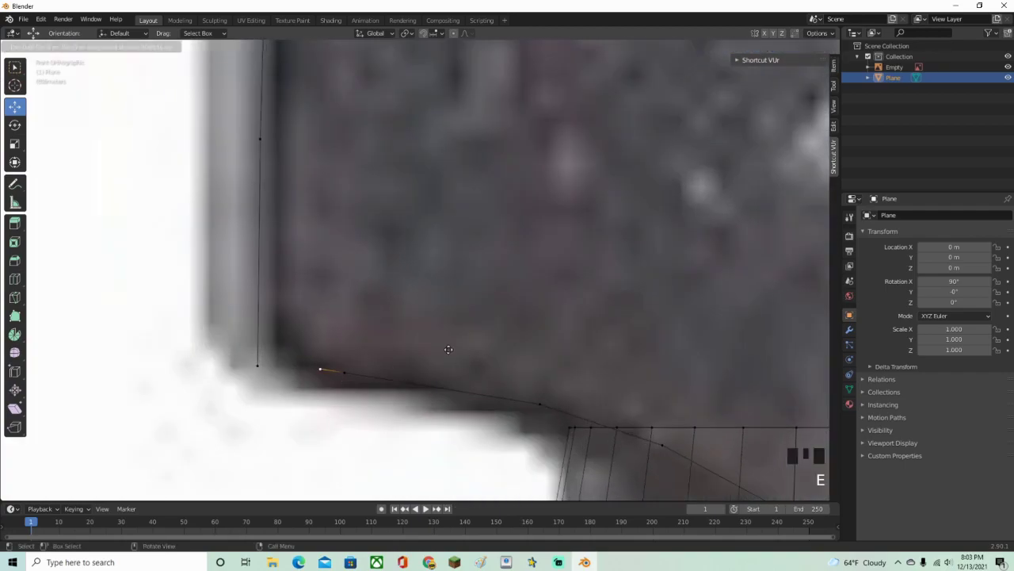
left_click(424, 351)
Merge the end vertex with the starting vertex using At First and move the merged vertex onto the guard's lower-left corner.
left_click(268, 366, "shift")
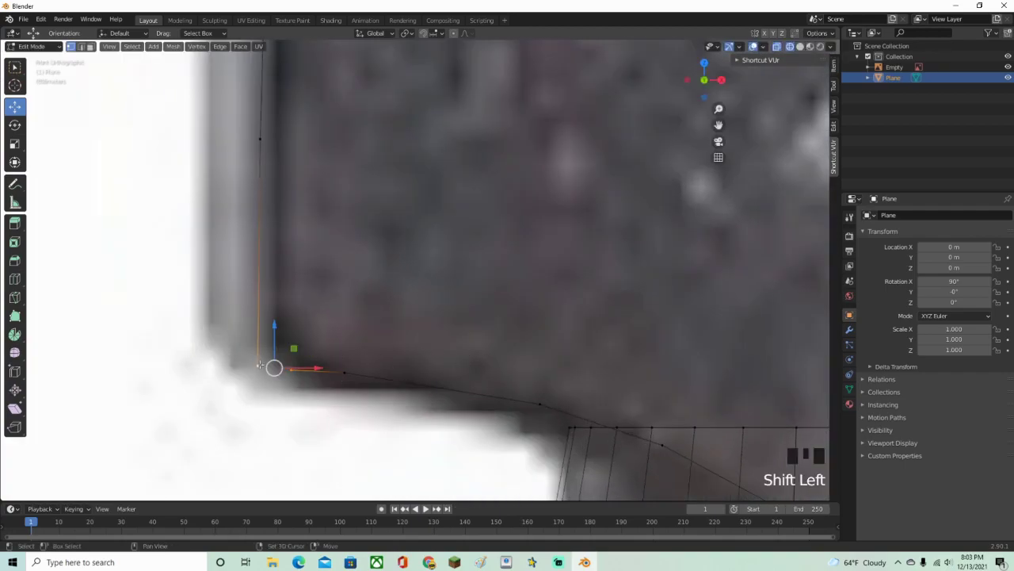
right_click(263, 366)
mouse_move(261, 367)
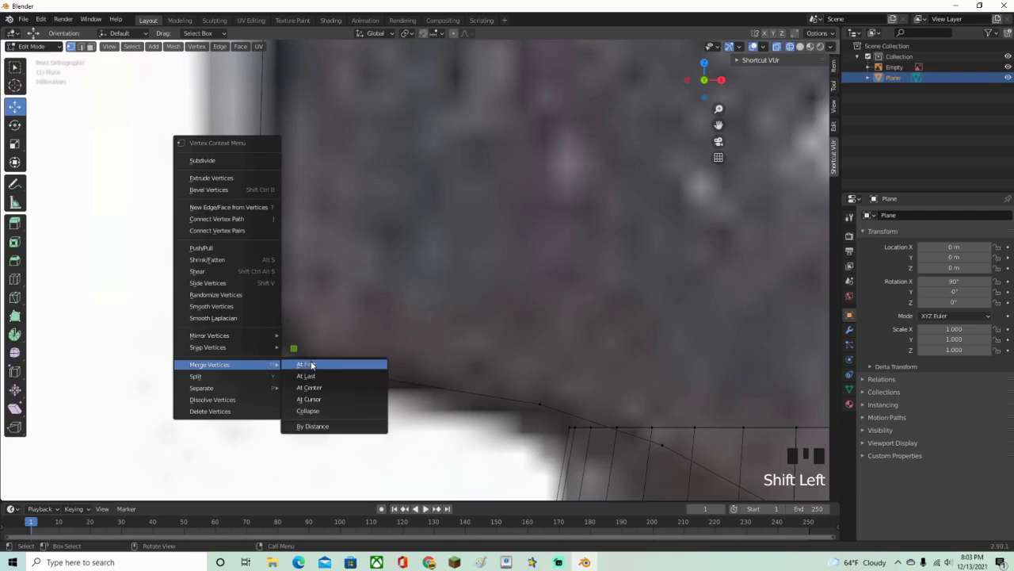
right_click(352, 362)
key("g")
left_click(426, 365)
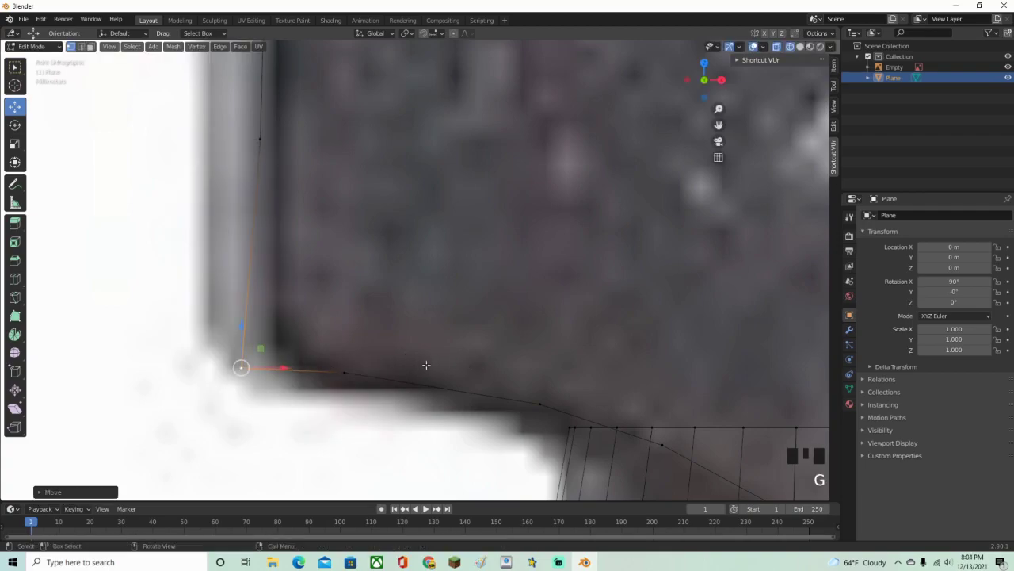
Select the entire linked guard outline from the front view and fill it with a face.
scroll(425, 365, "down", 4)
scroll(599, 394, "down", 2)
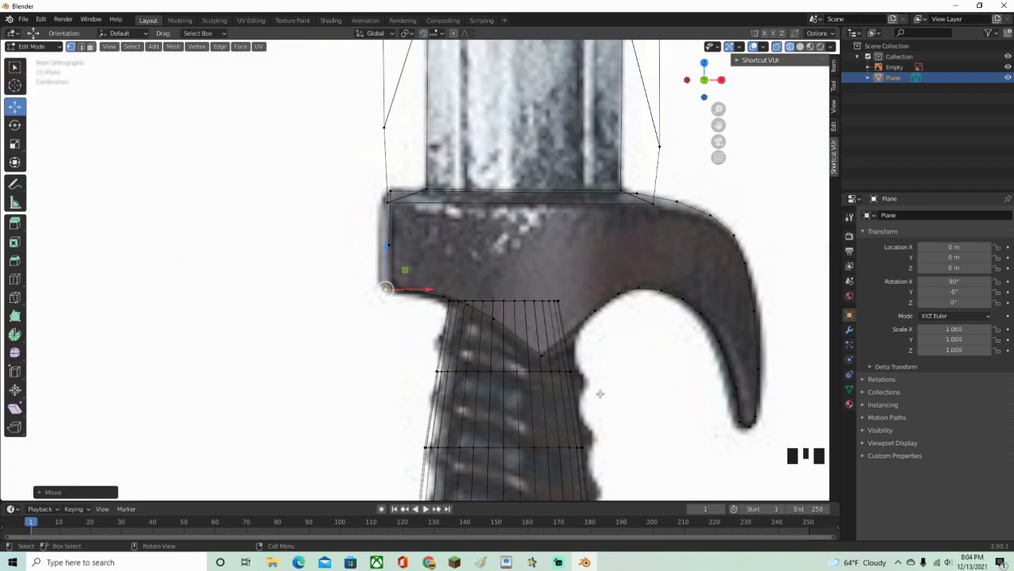
scroll(600, 394, "down", 3)
middle_click_drag(600, 394, 673, 122)
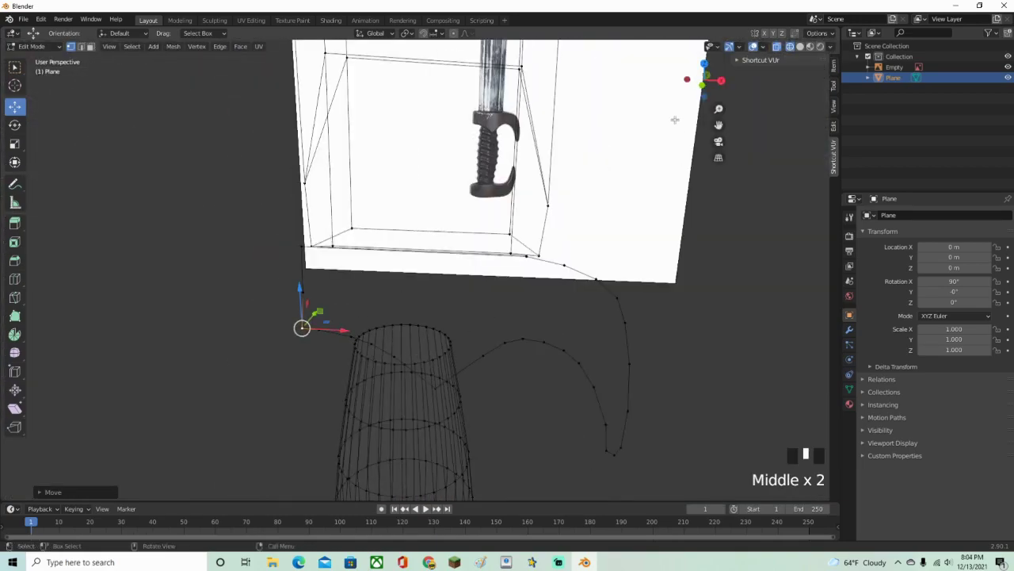
left_click(704, 80)
scroll(623, 224, "up", 4)
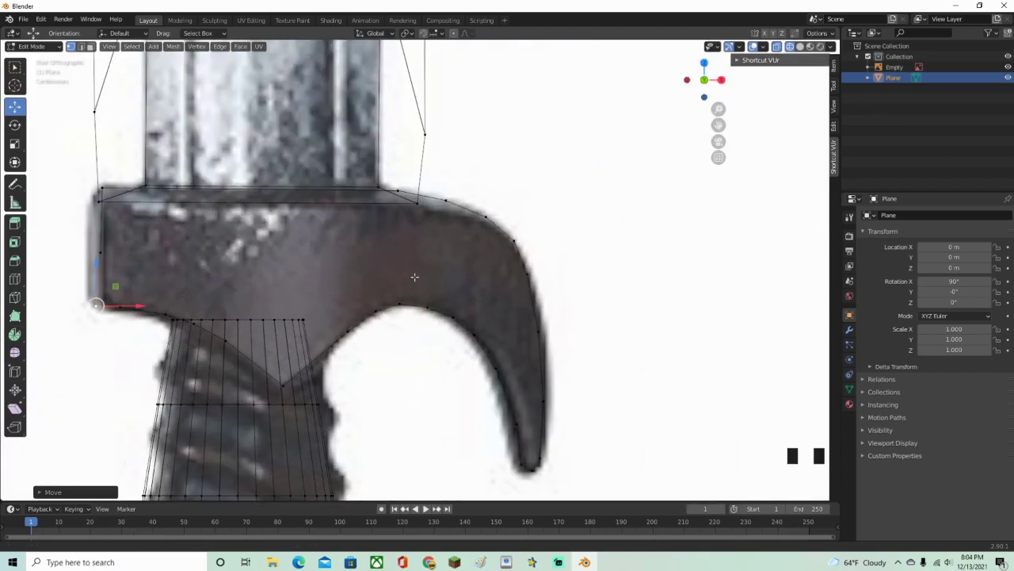
scroll(424, 278, "up", 3)
left_click(498, 218)
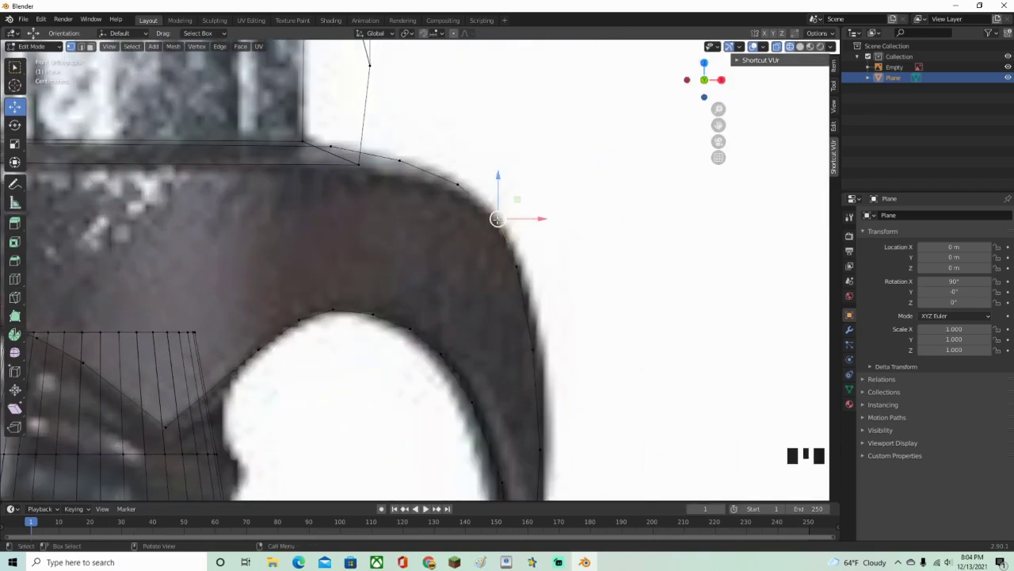
key("ctrl+l")
scroll(461, 230, "down", 3)
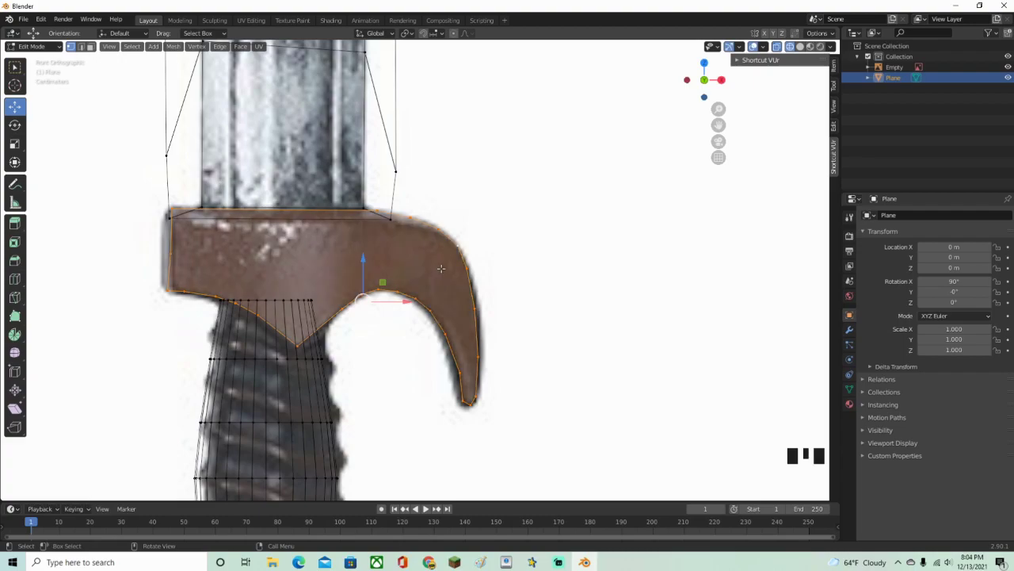
Switch the viewport to solid shading and view the filled guard at an angle.
key("z")
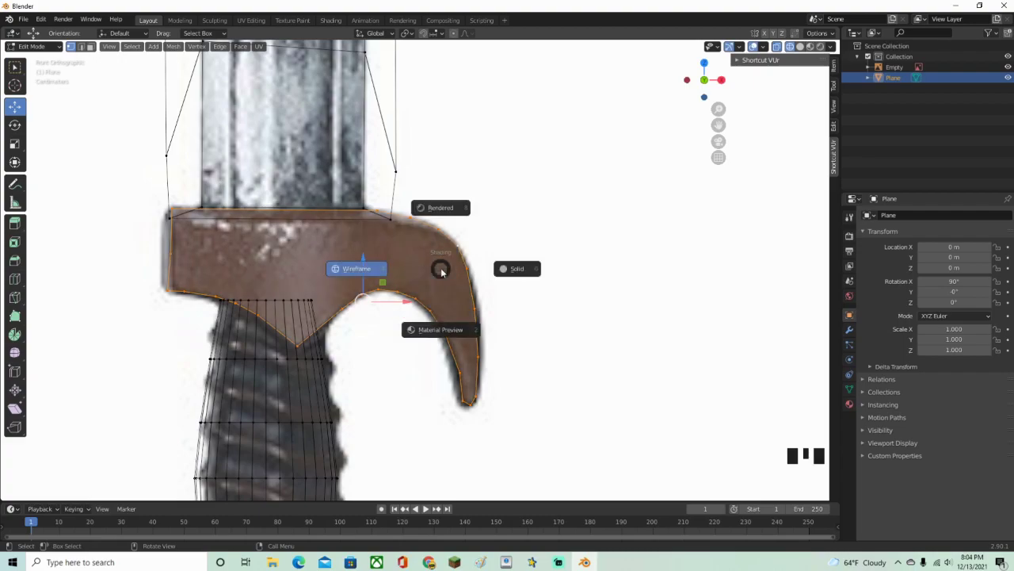
left_click(516, 268)
middle_click_drag(523, 271, 442, 283)
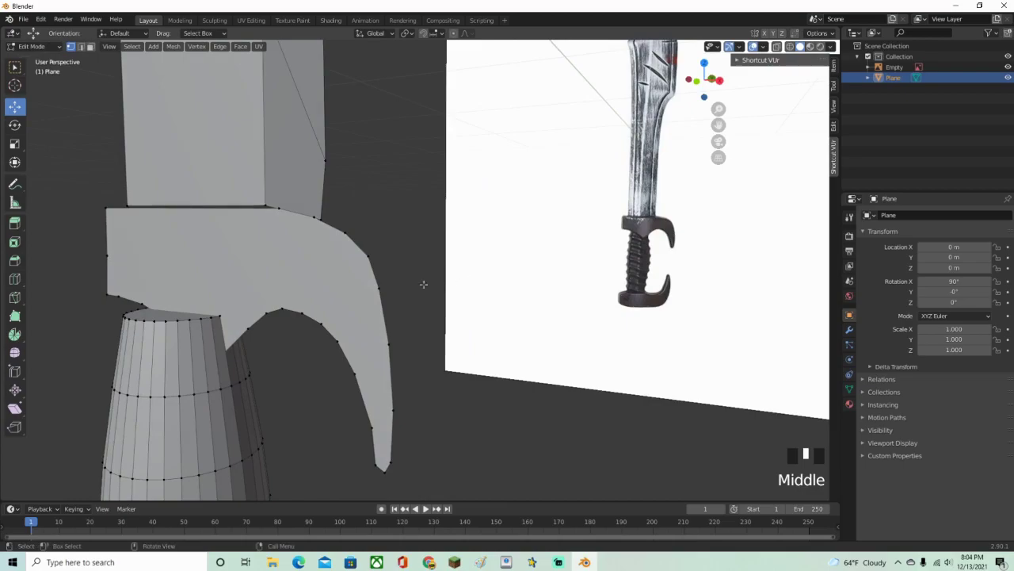
Select the guard's face in face mode and extrude it about 0.116 m across the blade's thickness.
left_click(90, 47)
left_click(270, 313)
middle_click_drag(270, 313, 403, 277)
left_click_drag(416, 297, 404, 297)
left_click(448, 290)
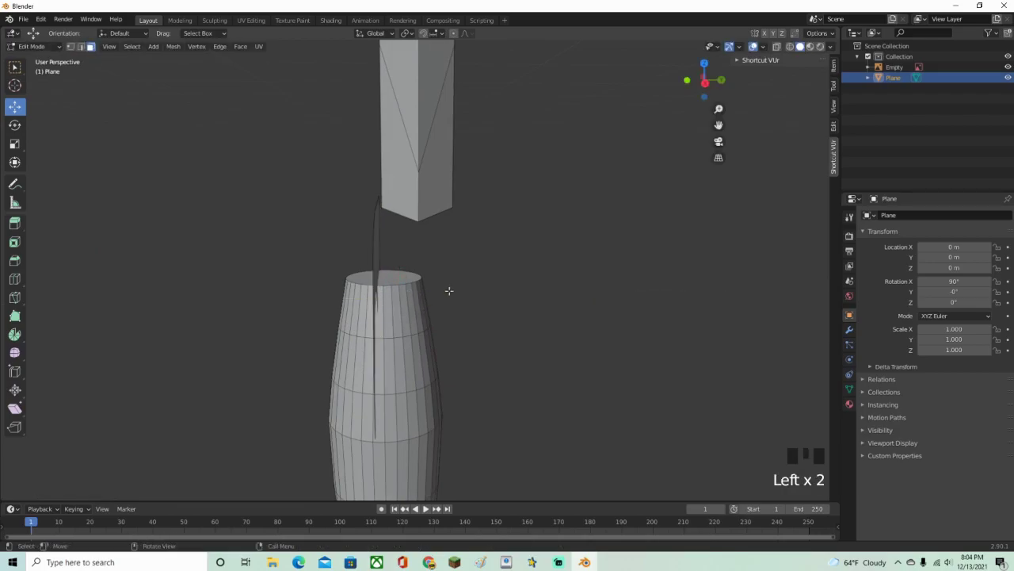
middle_click_drag(384, 277, 418, 351)
left_click(394, 262)
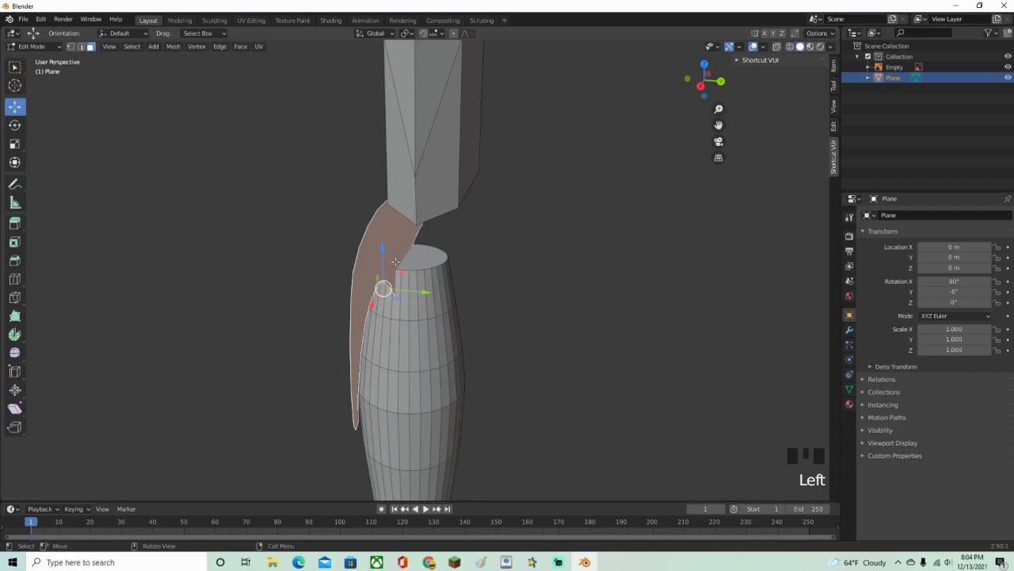
middle_click_drag(413, 261, 456, 264)
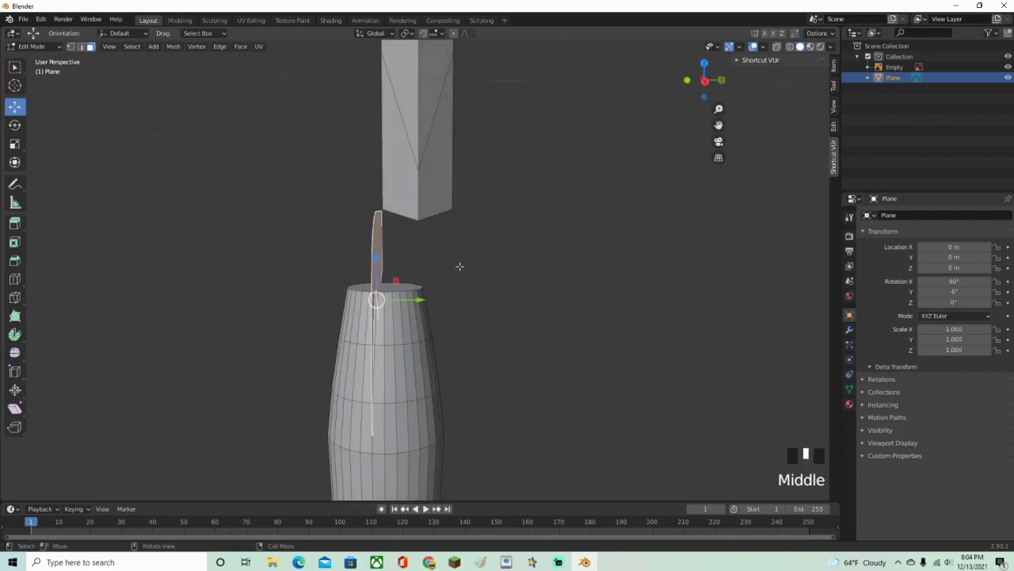
left_click(704, 81)
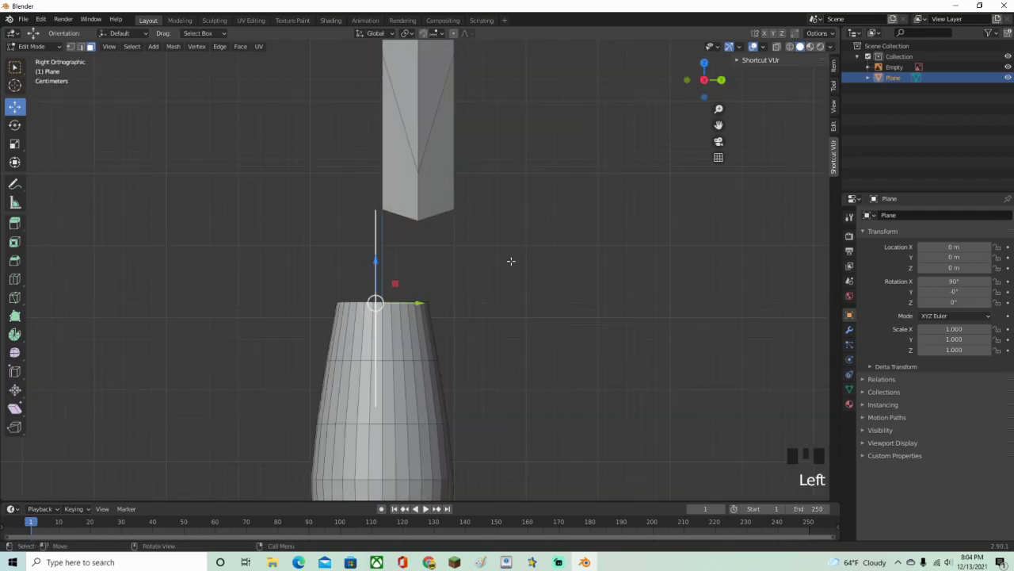
key("e")
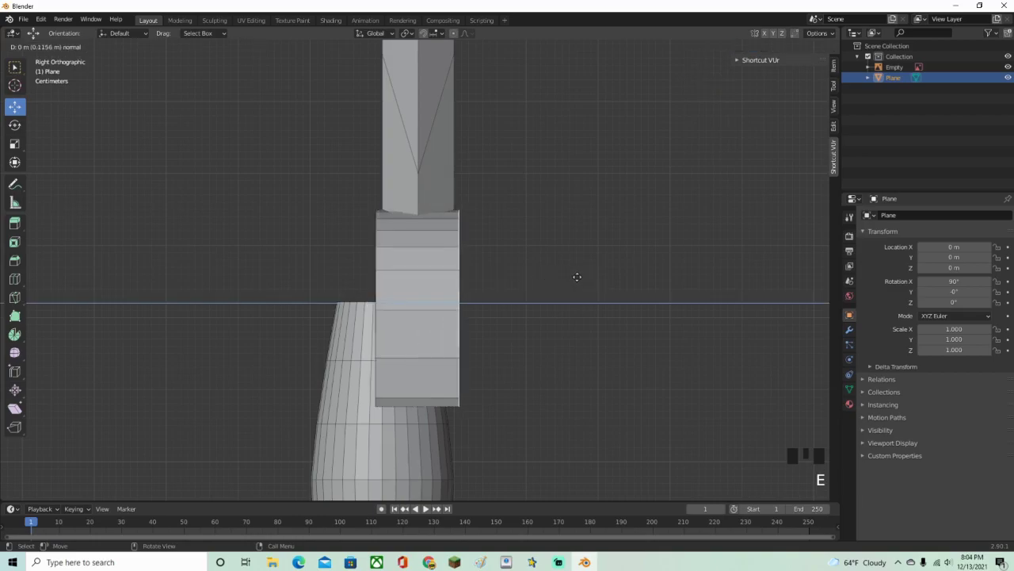
left_click(577, 277)
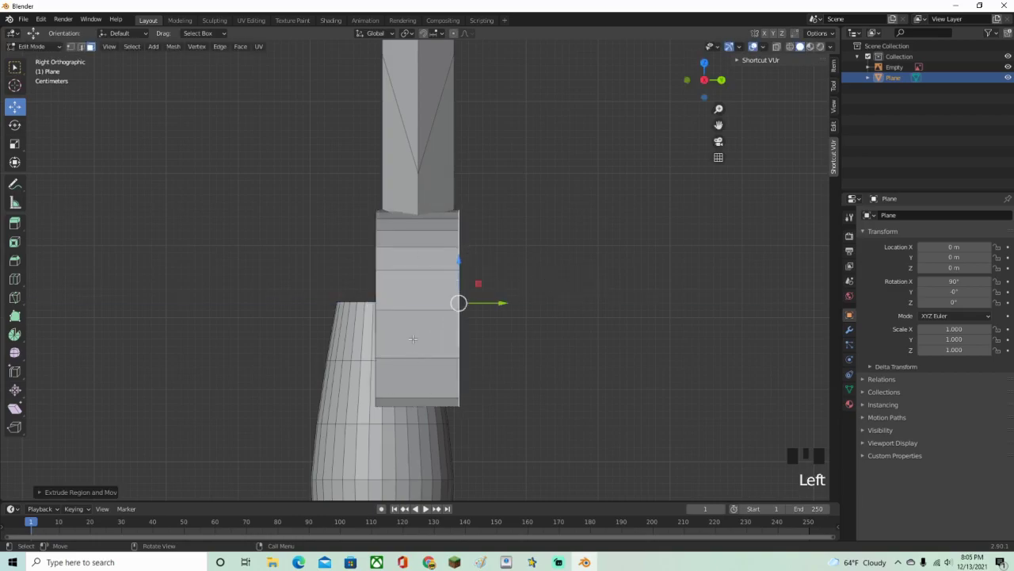
Select the whole linked guard and raise it about 0.0125 m along the Z axis into the blade's base.
left_click(419, 288)
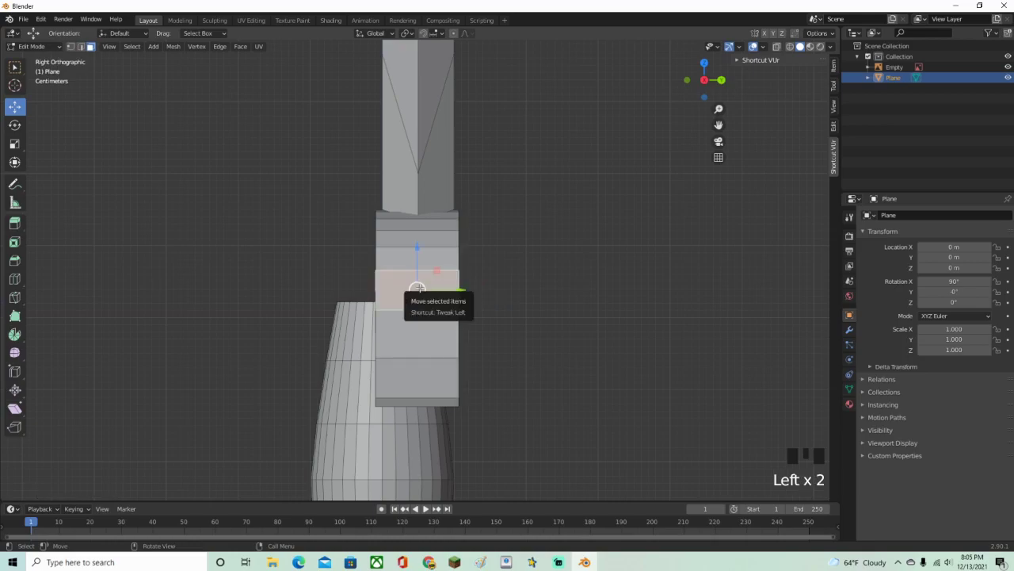
key("a")
left_click_drag(418, 294, 417, 245)
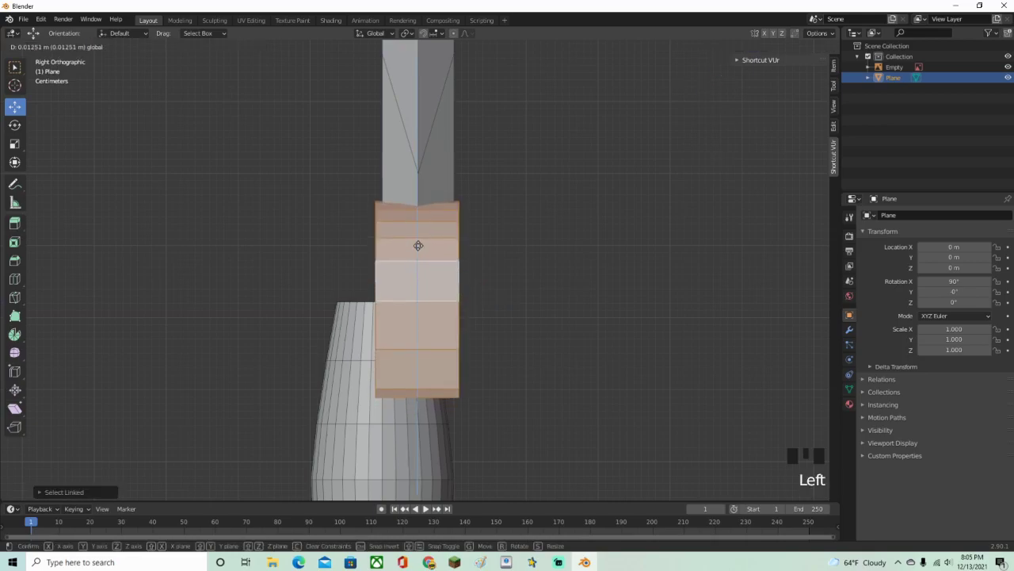
middle_click_drag(506, 244, 469, 313)
Select the entire linked grip and move it along the Y axis to centre it under the guard.
left_click(369, 353)
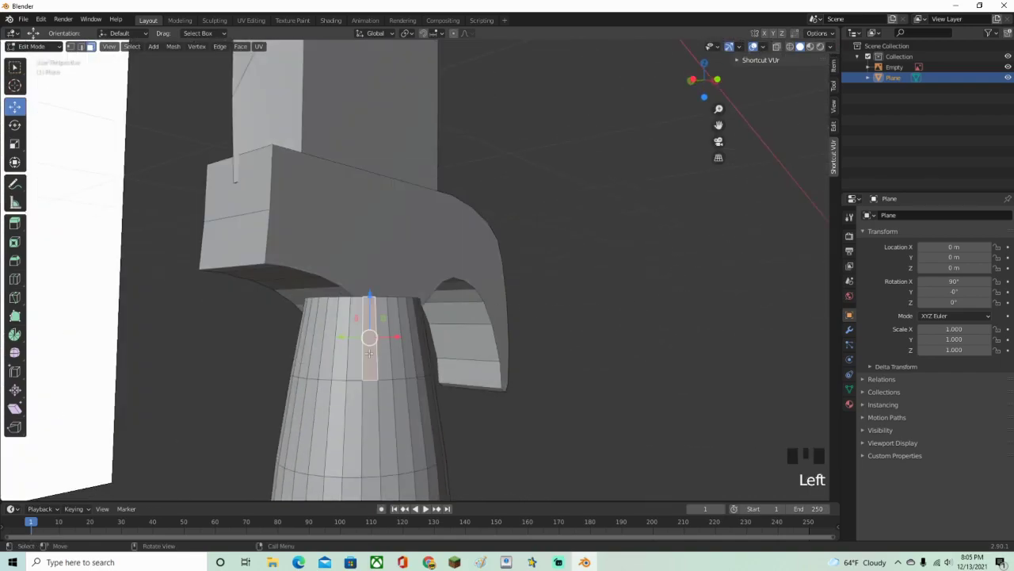
key("ctrl+l")
middle_click_drag(370, 353, 555, 333)
scroll(555, 333, "down", 4)
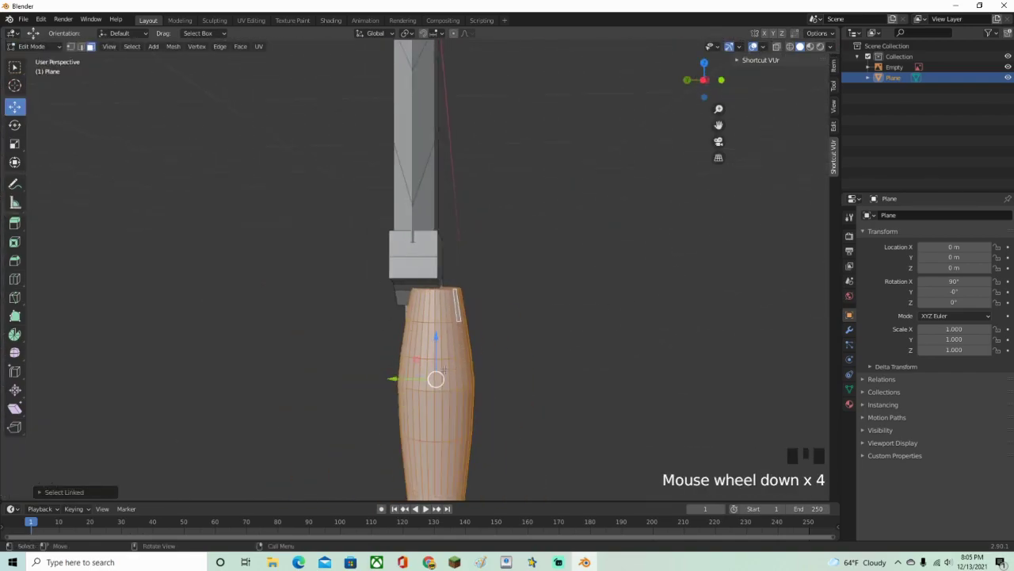
left_click(698, 95)
mouse_move(400, 368)
left_mouse_down()
mouse_move(412, 369)
mouse_move(390, 367)
left_mouse_up()
key("s")
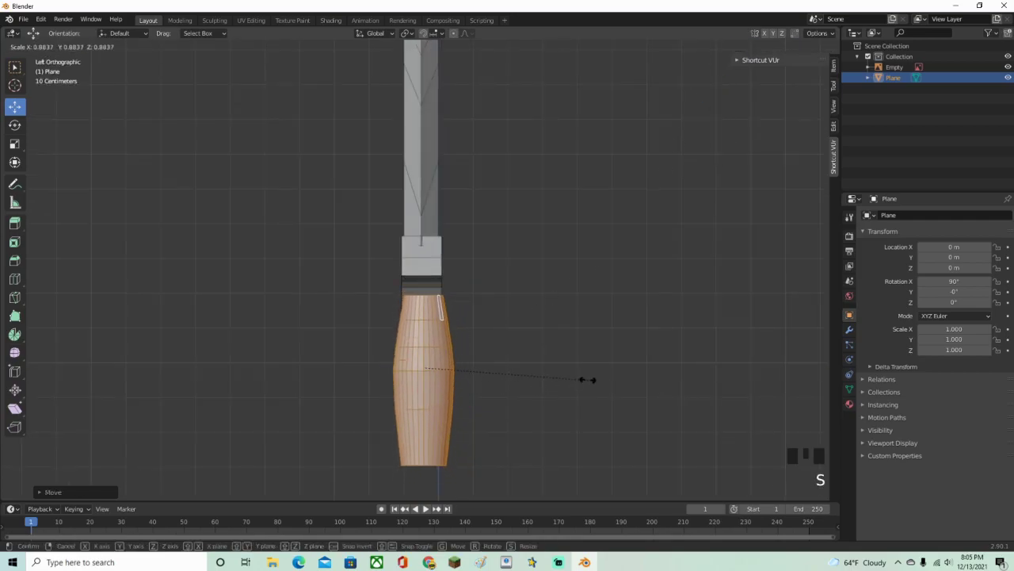
left_click(589, 380)
key("ctrl+z")
Reposition the grip and narrow it to about 0.64 along the Y axis, keeping it centred beneath the guard.
middle_click_drag(590, 382, 372, 349)
left_click_drag(368, 339, 408, 357)
middle_click_drag(408, 357, 436, 403)
scroll(500, 369, "down", 3)
middle_click_drag(372, 362, 555, 340)
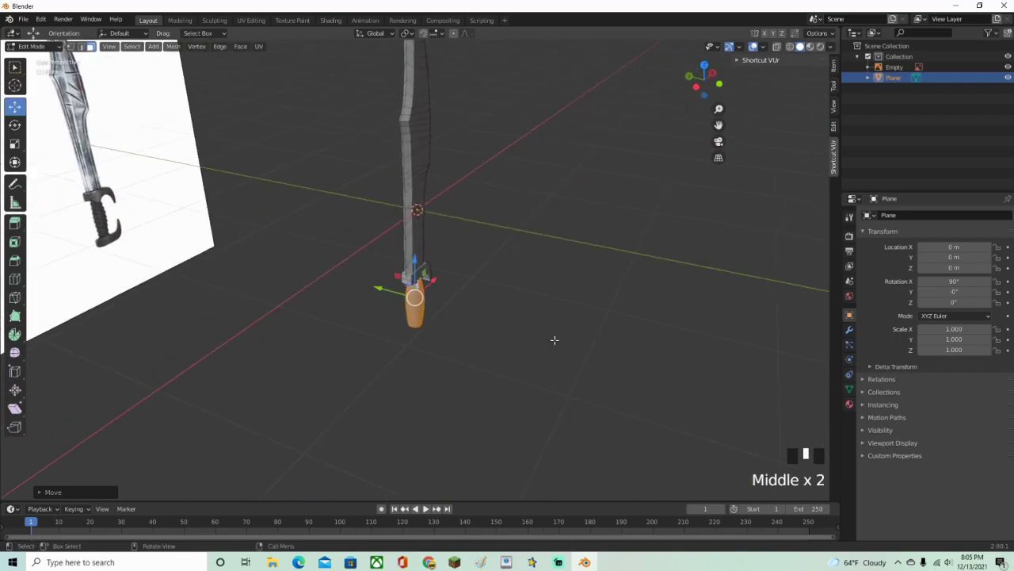
left_click(696, 87)
scroll(557, 328, "up", 6)
key("s")
key("y")
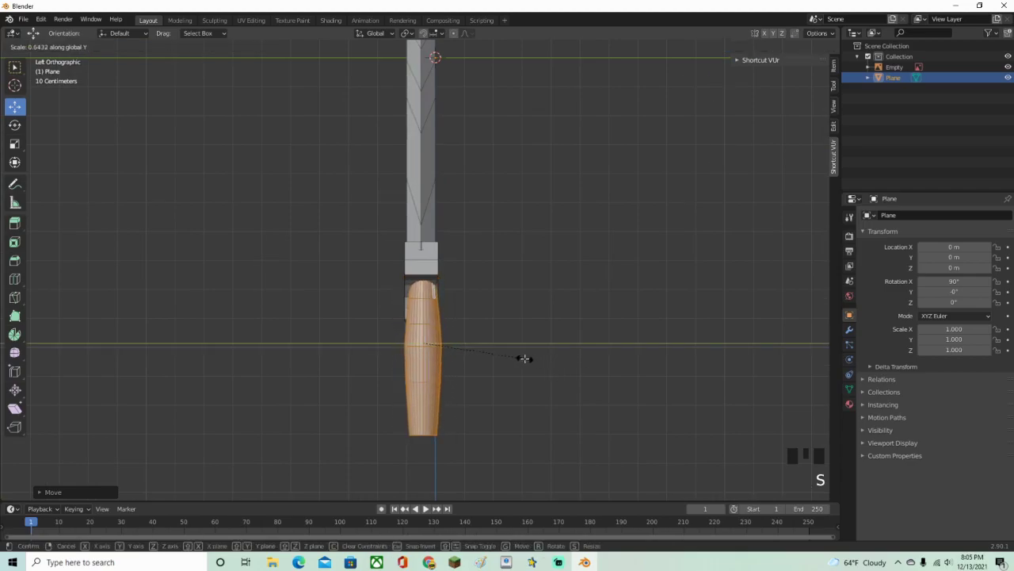
left_click(525, 356)
scroll(450, 356, "up", 2)
left_click_drag(383, 376, 381, 376)
Move the grip slightly along the X axis in front view to line it up with the reference handle.
middle_click_drag(546, 327, 380, 343)
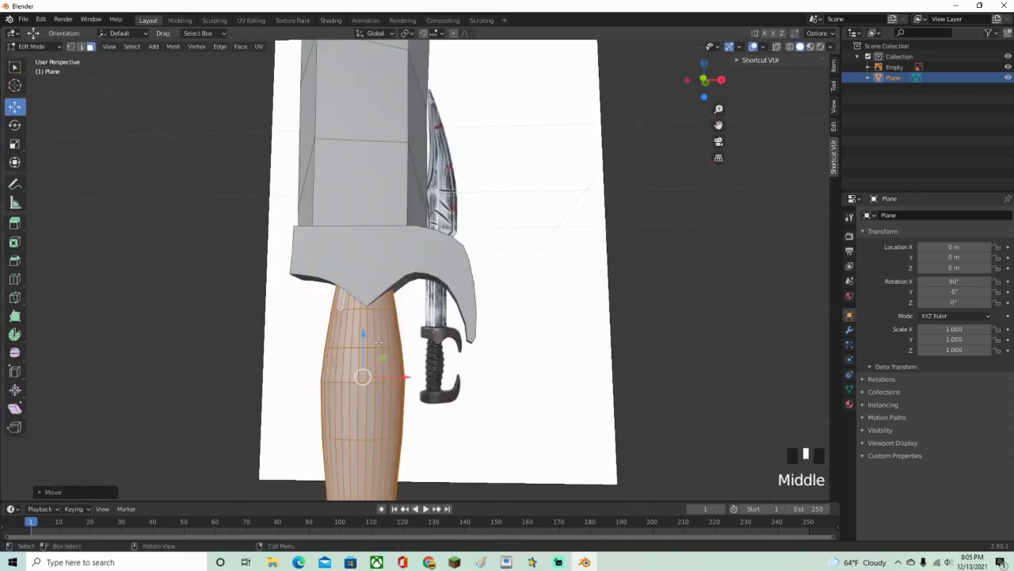
left_click(366, 337)
scroll(402, 373, "down", 2)
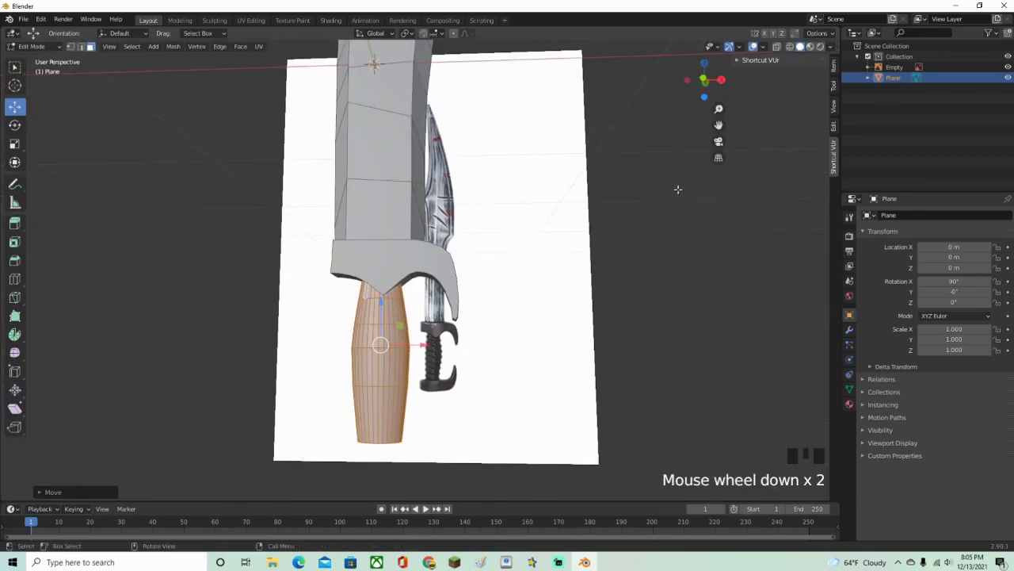
key("KP_1")
left_click_drag(424, 343, 419, 343)
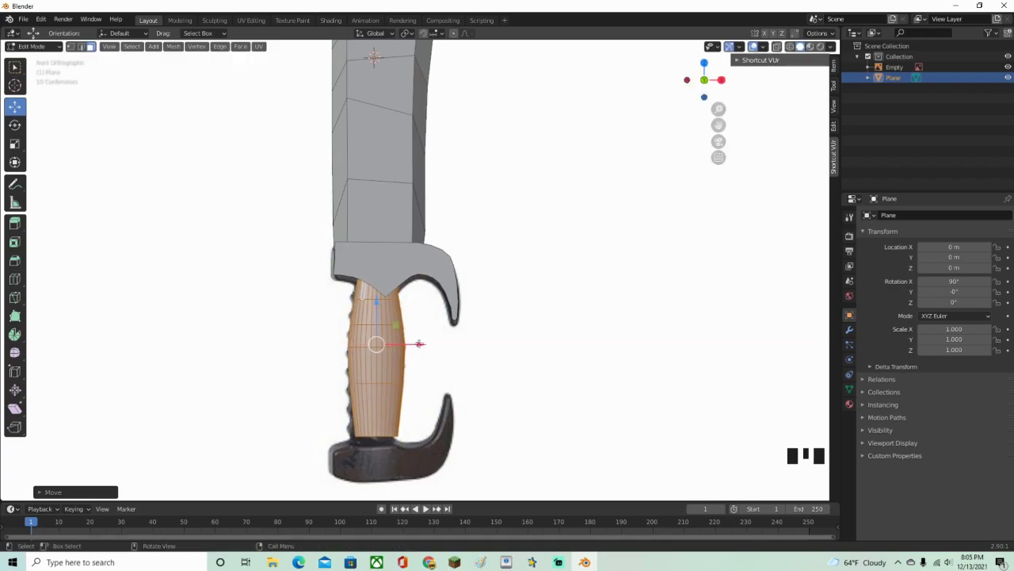
Select the whole linked guard in front view and duplicate it in place.
middle_click_drag(389, 291, 496, 312)
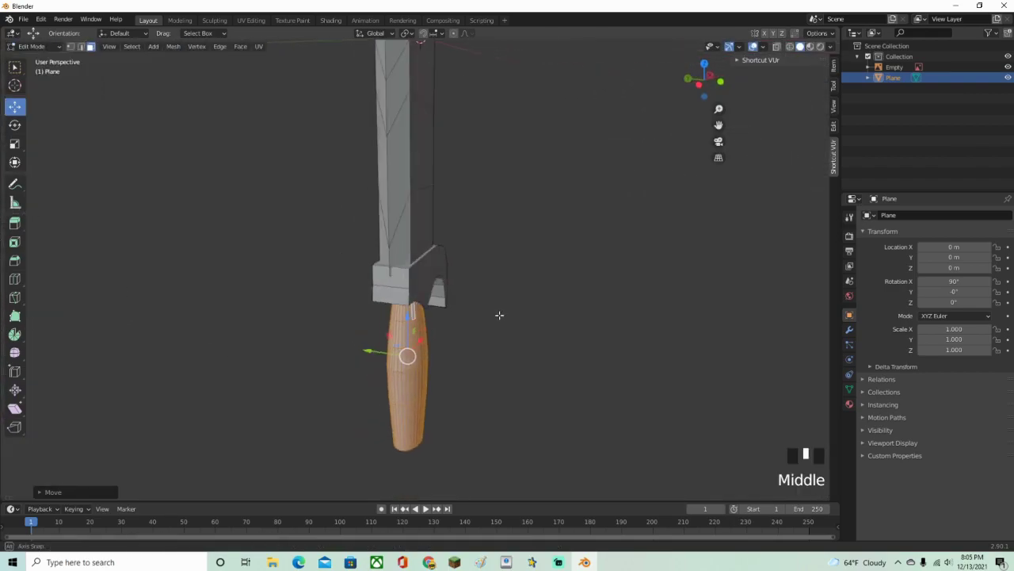
scroll(425, 317, "up", 3)
left_click(425, 317)
key("KP_3")
scroll(384, 271, "up", 2)
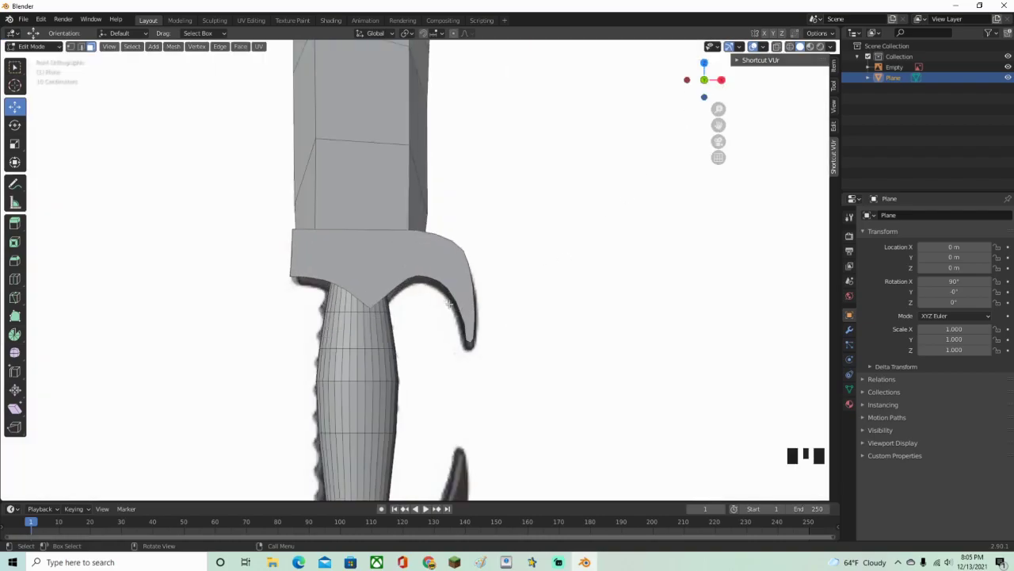
left_click(384, 271)
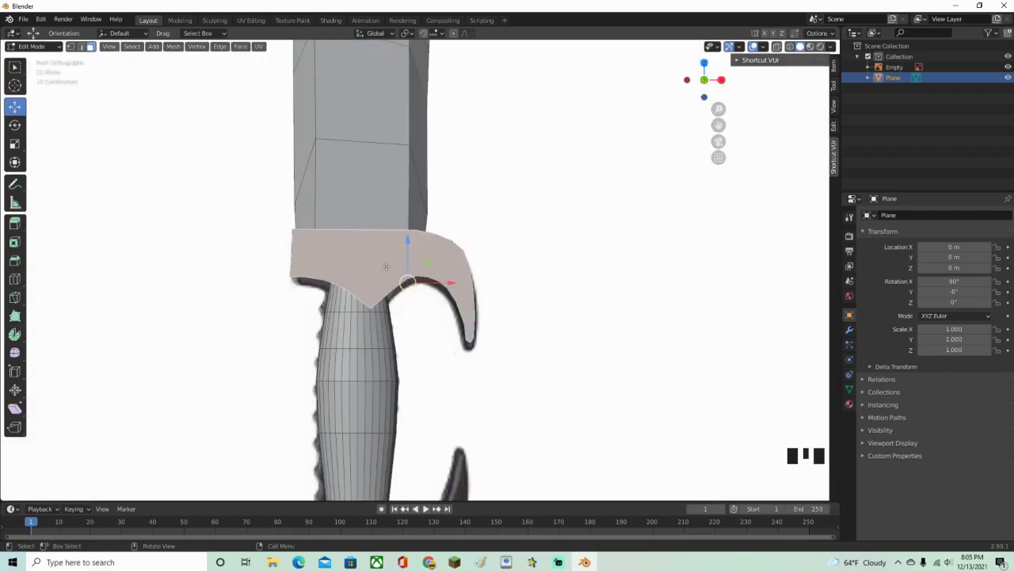
key("ctrl+l")
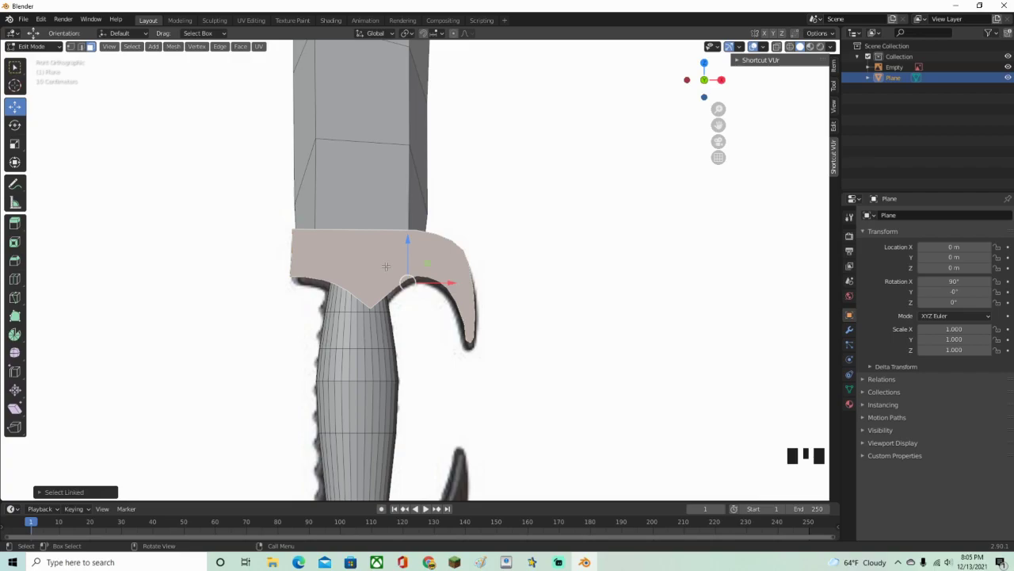
key("shift+d")
right_click(388, 266)
Flip the duplicated guard upside down by rotating it about the X axis.
key("g")
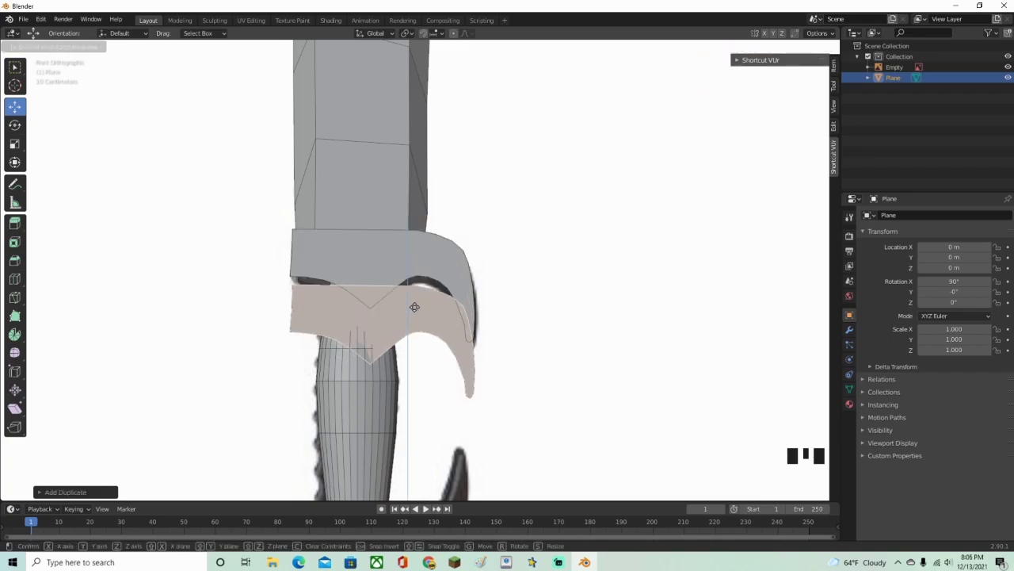
right_click(435, 302)
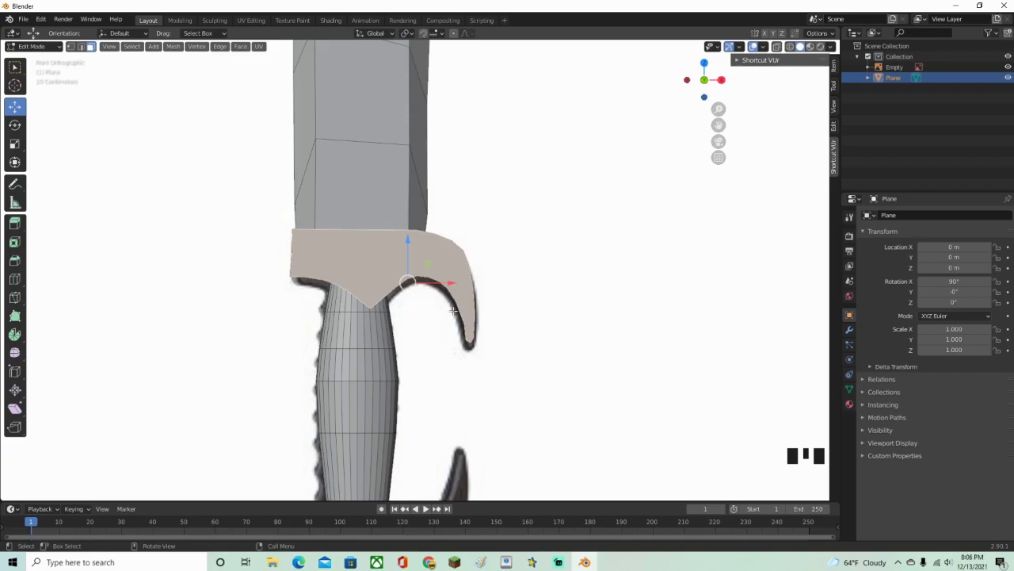
key("g")
key("x")
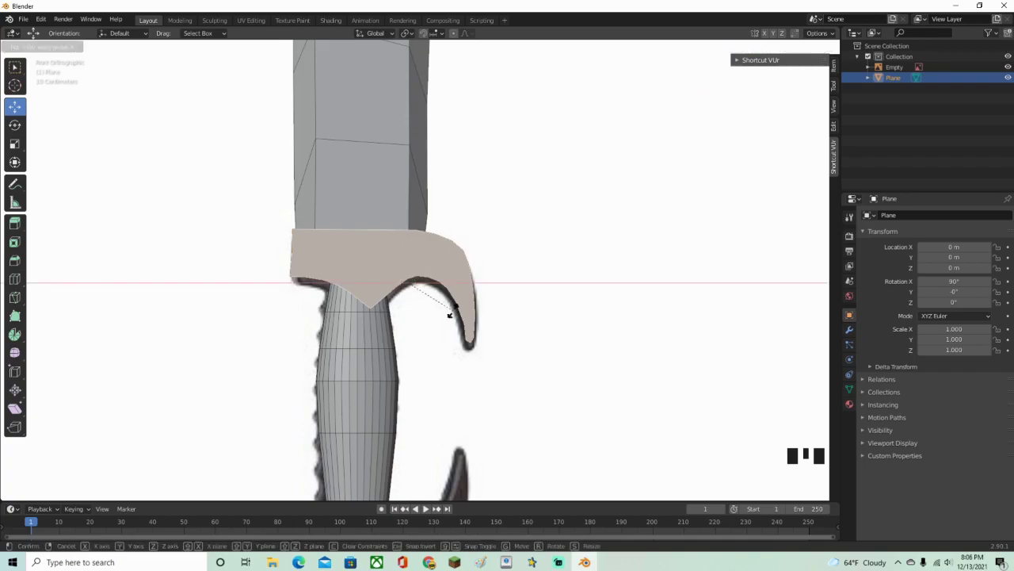
left_click(454, 310)
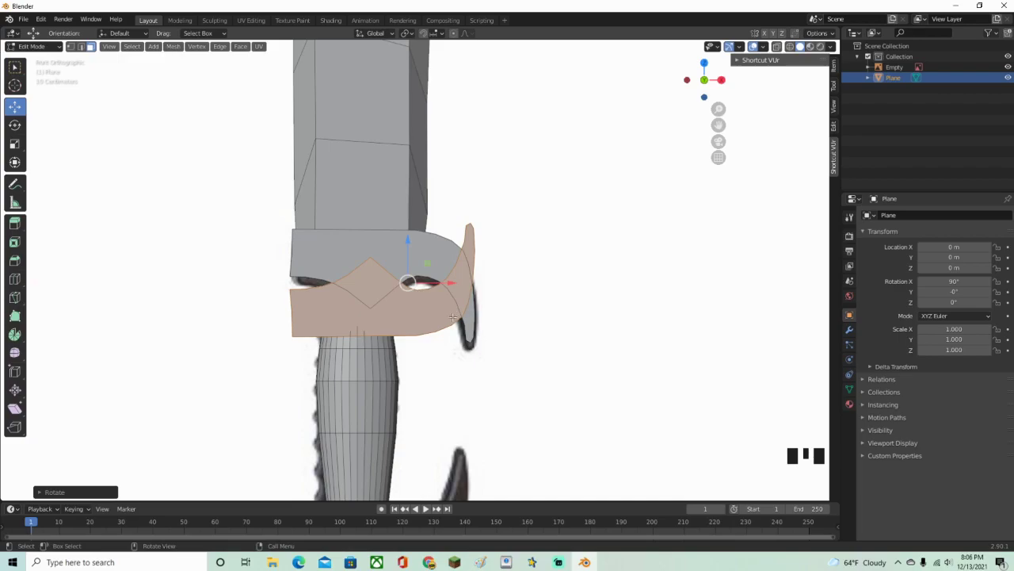
Move the flipped guard copy down the Z axis onto the reference pommel at the grip's lower end.
scroll(457, 317, "down", 3)
middle_click_drag(460, 332, 465, 192, "shift")
scroll(460, 240, "up", 1)
scroll(460, 240, "up", 2)
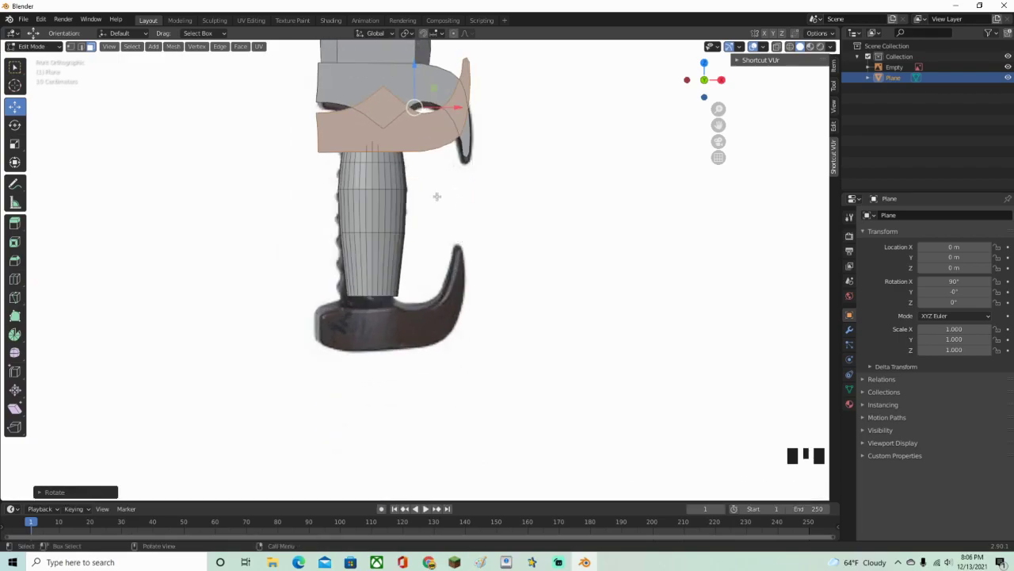
left_click_drag(415, 76, 420, 266)
Return to Object Mode and apply Shade Smooth to the whole sword.
middle_click_drag(423, 268, 530, 323)
key("Tab")
scroll(510, 322, "down", 4)
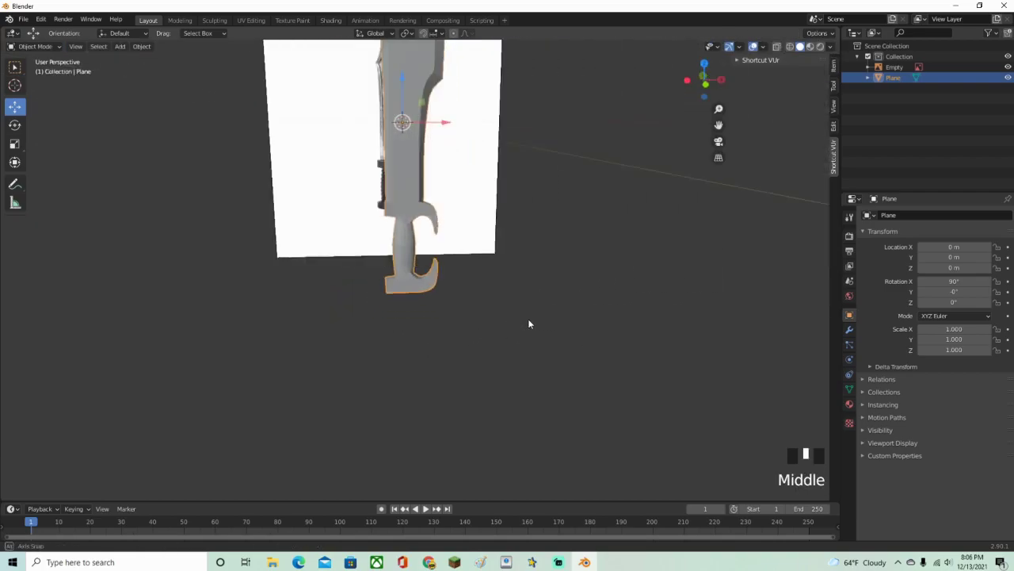
scroll(523, 325, "down", 1)
scroll(496, 319, "up", 5)
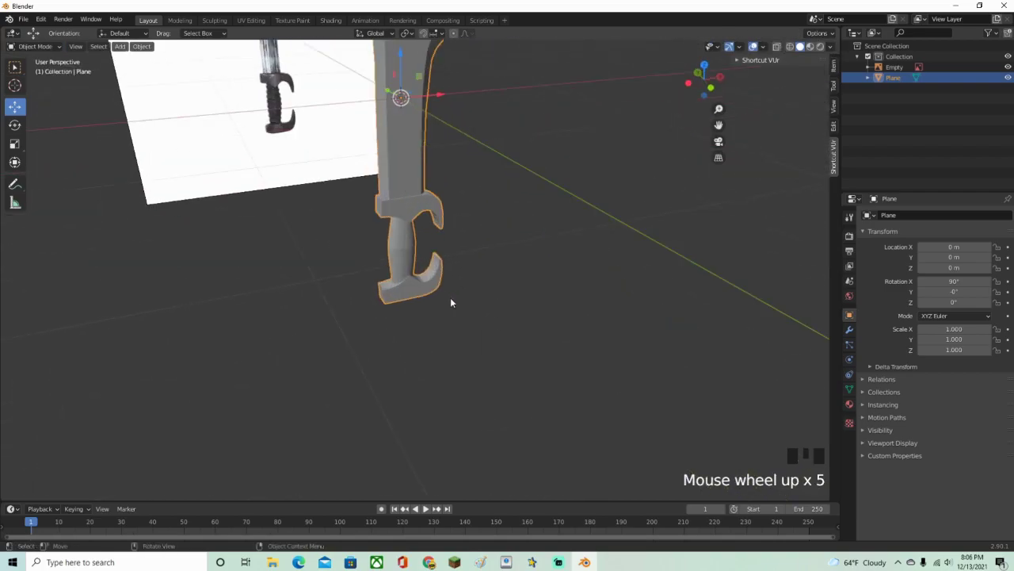
scroll(457, 315, "up", 6)
middle_click_drag(460, 322, 420, 306)
scroll(410, 303, "down", 2)
right_click(412, 296)
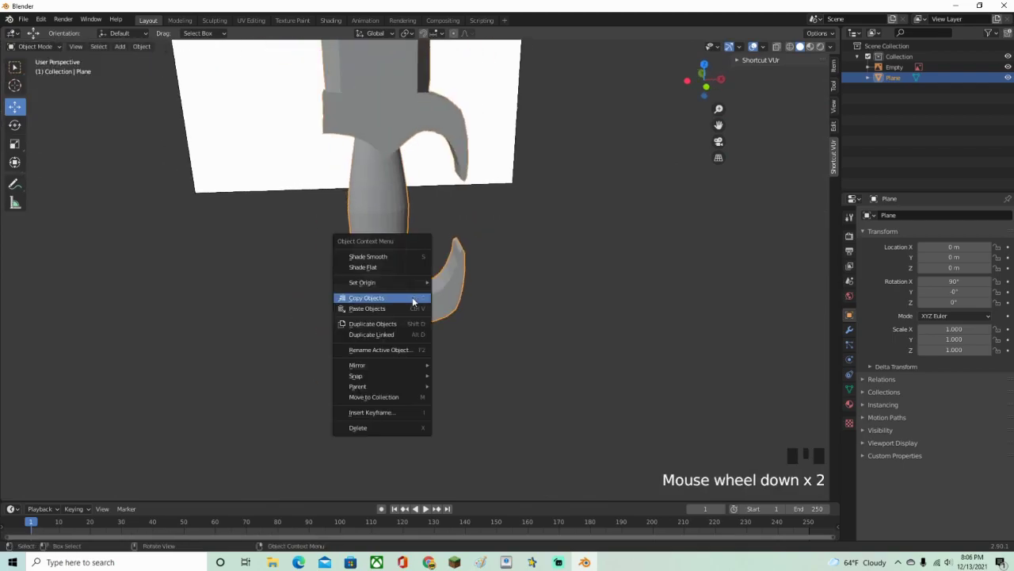
right_click(394, 257)
Enable Auto Smooth in the sword mesh's normals settings with a 28.5° angle, and deselect the sword.
scroll(427, 296, "down", 6)
middle_click_drag(427, 295, 441, 340, "shift")
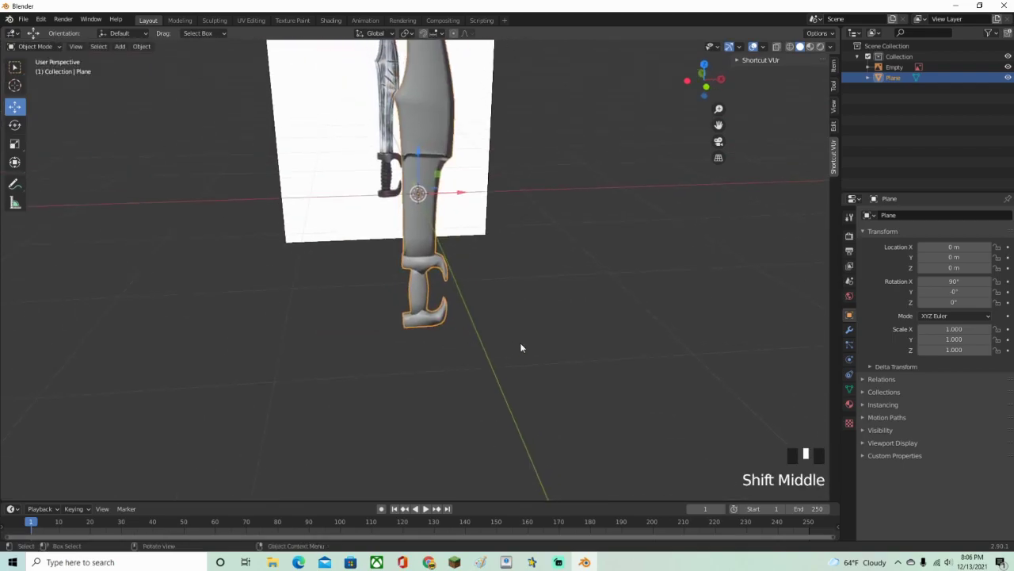
middle_click_drag(657, 342, 851, 404)
left_click(850, 389)
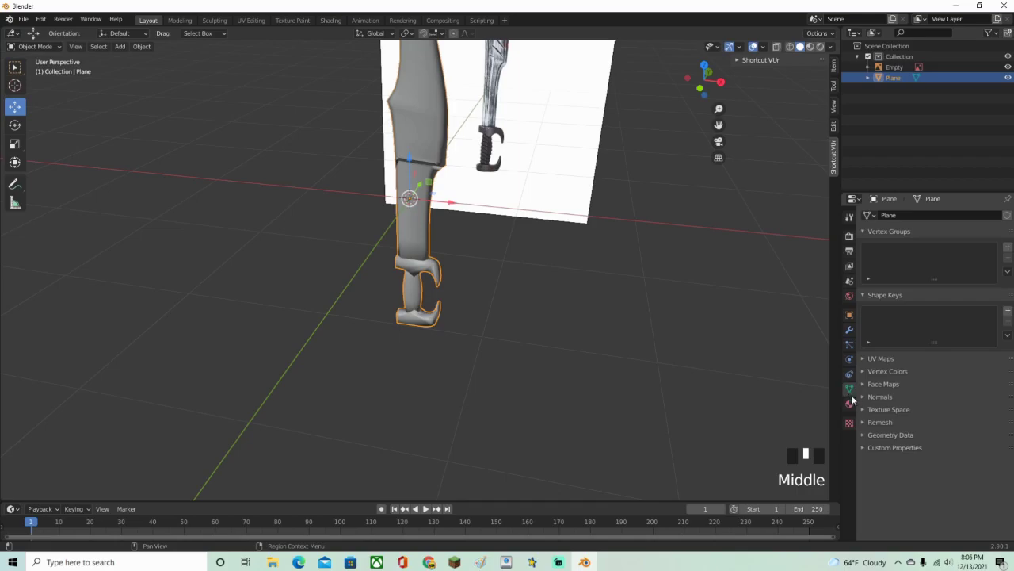
left_click(872, 396)
left_click(921, 412)
mouse_move(921, 410)
middle_mouse_down()
mouse_move(650, 332)
mouse_move(532, 336)
mouse_move(446, 362)
mouse_move(634, 331)
mouse_move(497, 363)
mouse_move(520, 344)
mouse_move(677, 362)
middle_mouse_up()
mouse_move(975, 413)
left_mouse_down()
mouse_move(995, 412)
mouse_move(962, 412)
mouse_move(971, 412)
left_mouse_up()
left_click(620, 336)
Examine the sword's shading from several angles, closing in on the guard, grip and pommel.
scroll(607, 336, "down", 2)
middle_click_drag(607, 335, 623, 399)
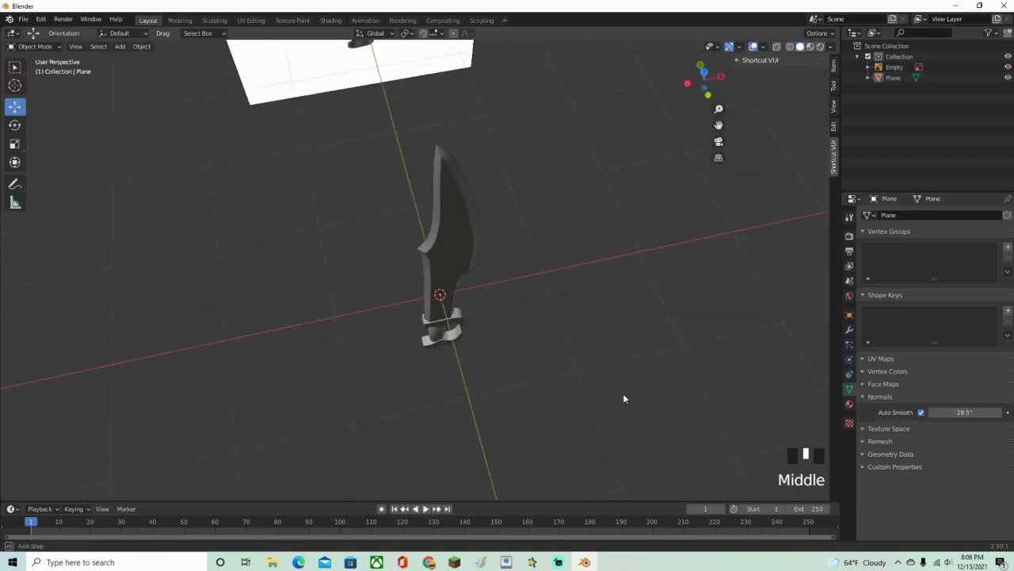
scroll(681, 394, "up", 5)
middle_click_drag(517, 368, 477, 301)
scroll(525, 365, "up", 6)
middle_click_drag(524, 365, 446, 340)
scroll(441, 366, "down", 2)
scroll(534, 362, "down", 2)
scroll(385, 315, "up", 2)
left_click(388, 334)
middle_click_drag(389, 333, 424, 348)
key("Tab")
key("Tab")
scroll(415, 389, "up", 4)
scroll(398, 434, "down", 4)
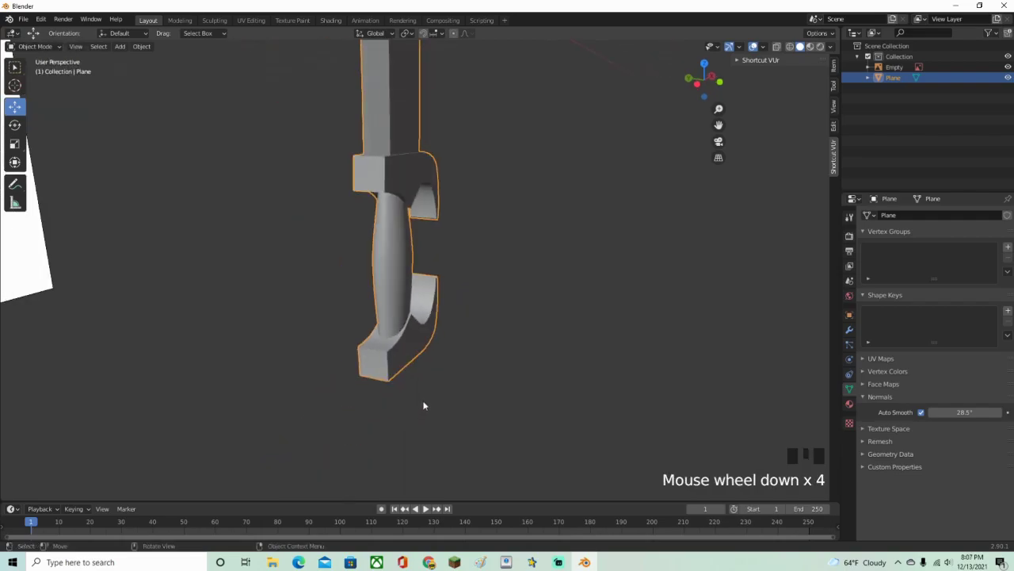
In Edit Mode, select the flat side faces of the guard and pommel and thicken both slightly along the Y axis.
key("Tab")
middle_click_drag(421, 408, 456, 343)
left_click(380, 201)
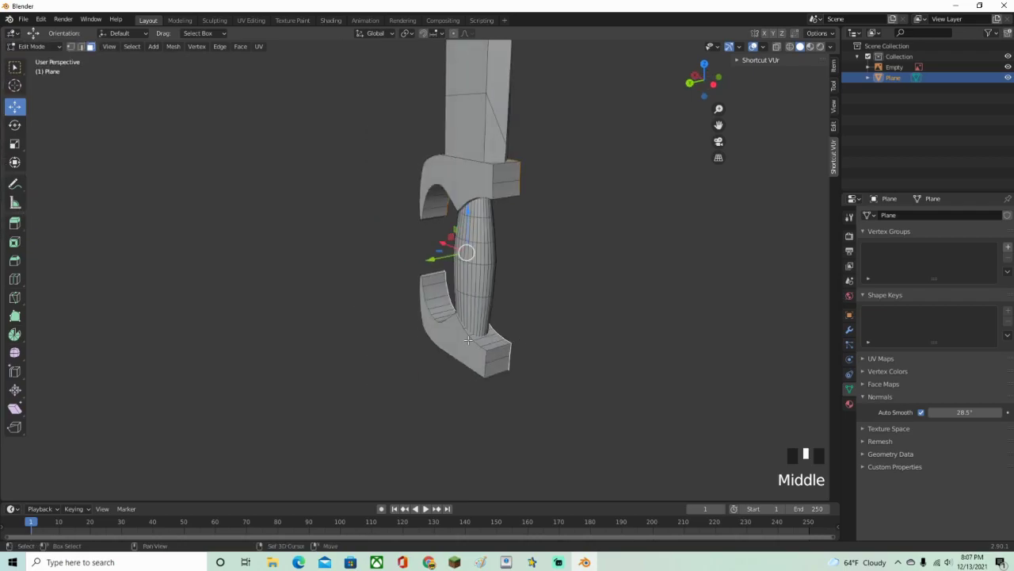
left_click(468, 340, "shift")
middle_click_drag(467, 192, 494, 271)
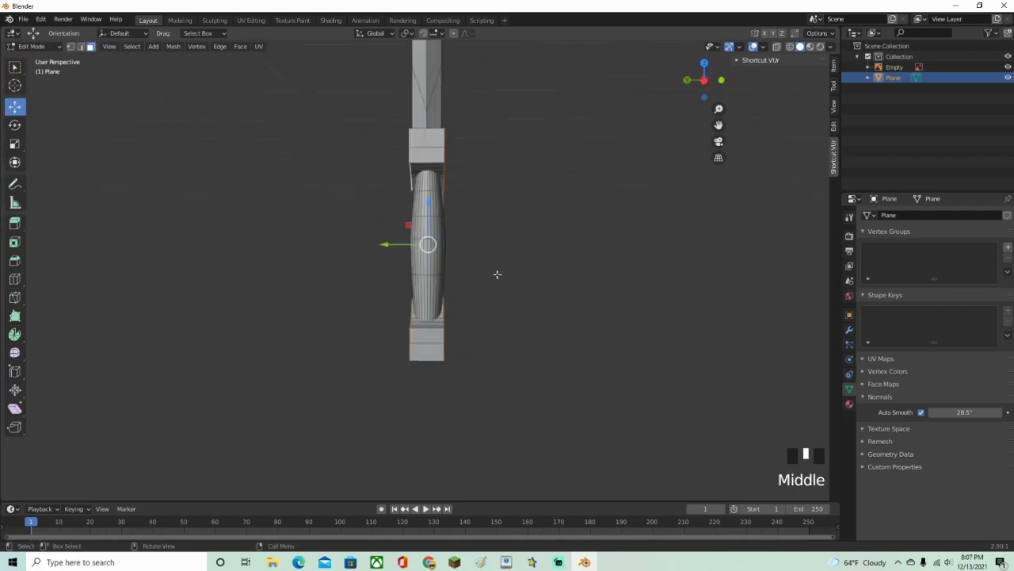
key("s")
key("y")
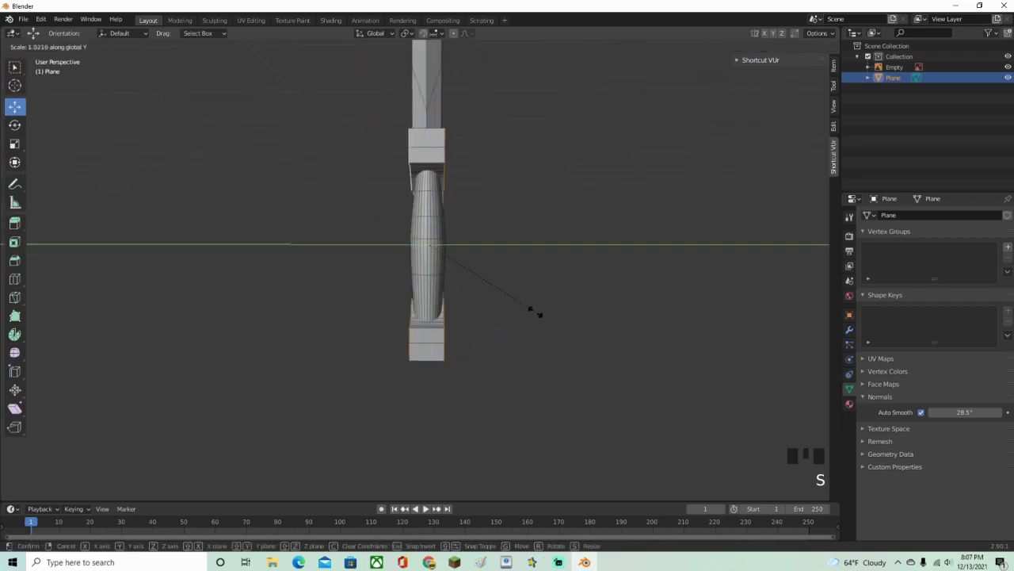
left_click(539, 313)
Bevel the side-face edges of the guard and pommel about 0.0075 m with one segment, and return to Object Mode.
middle_click_drag(541, 312, 549, 347)
scroll(552, 337, "up", 2)
key("ctrl+b")
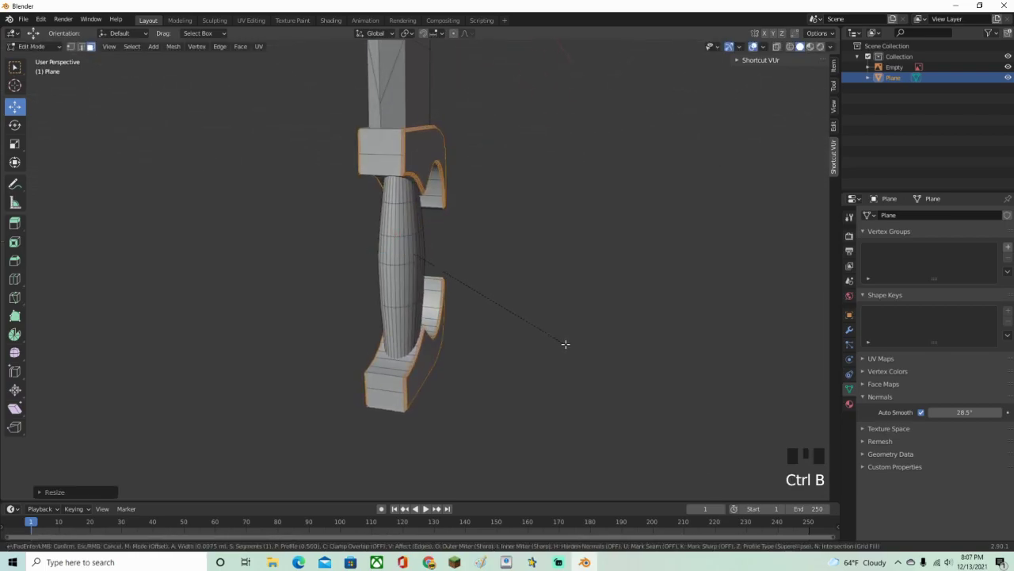
left_click(565, 343)
key("Tab")
Examine the finished sword from the front and at an angle, and deselect it.
middle_click_drag(540, 329, 443, 298)
left_click(403, 343)
scroll(459, 342, "down", 2)
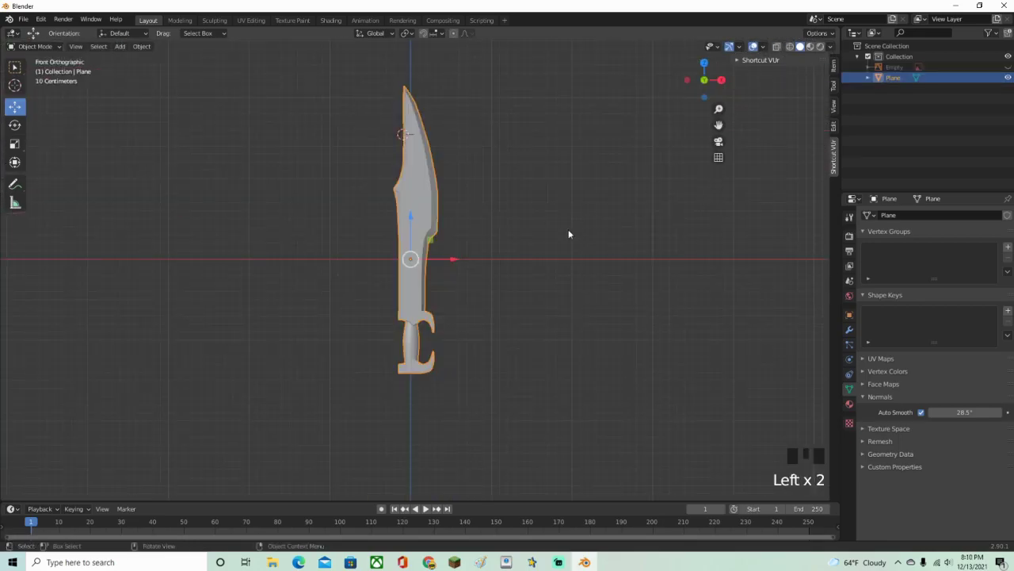
middle_click_drag(514, 319, 498, 285)
scroll(492, 306, "up", 4)
middle_click_drag(480, 324, 502, 310)
scroll(411, 324, "down", 6)
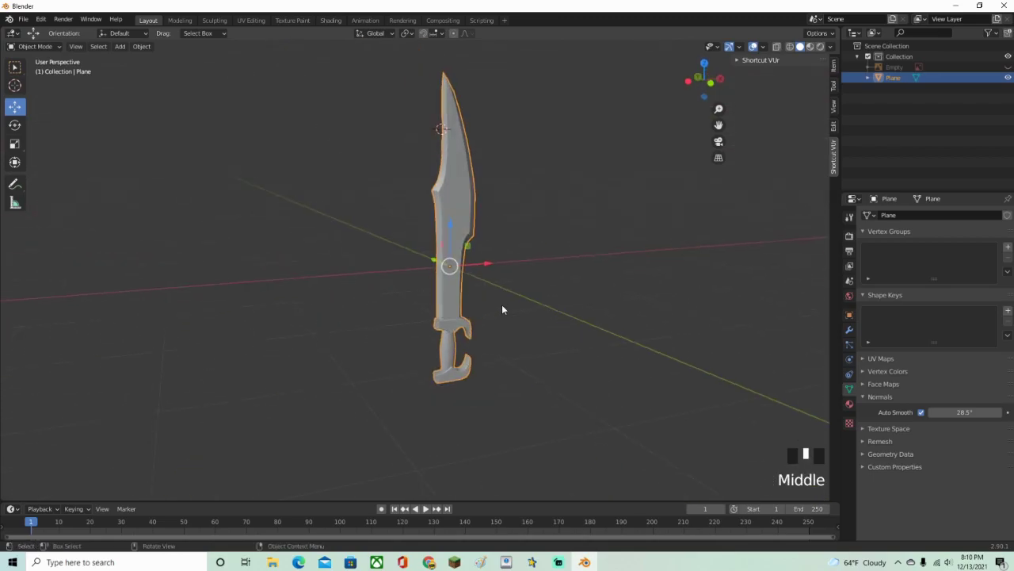
left_click(525, 331)
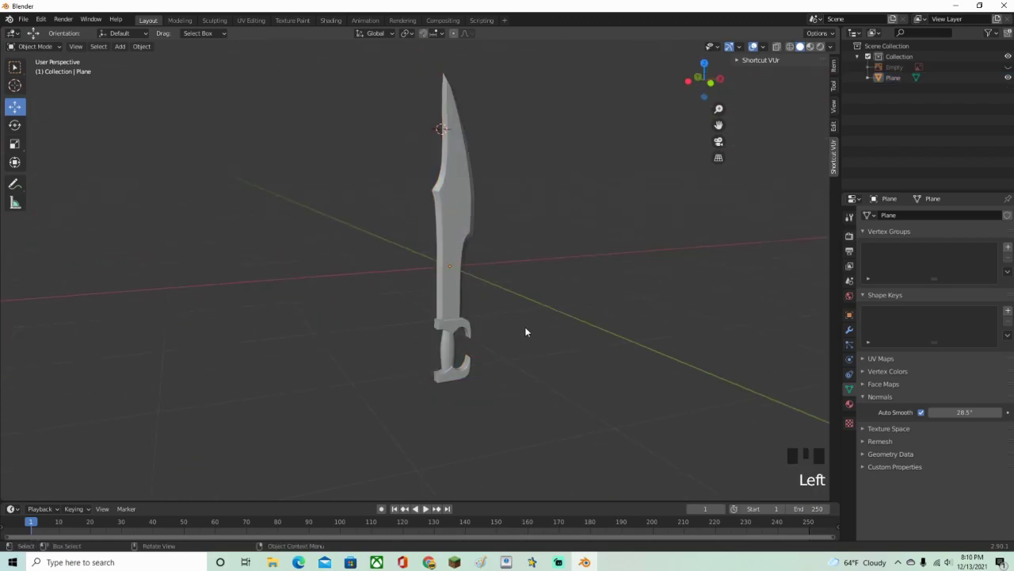